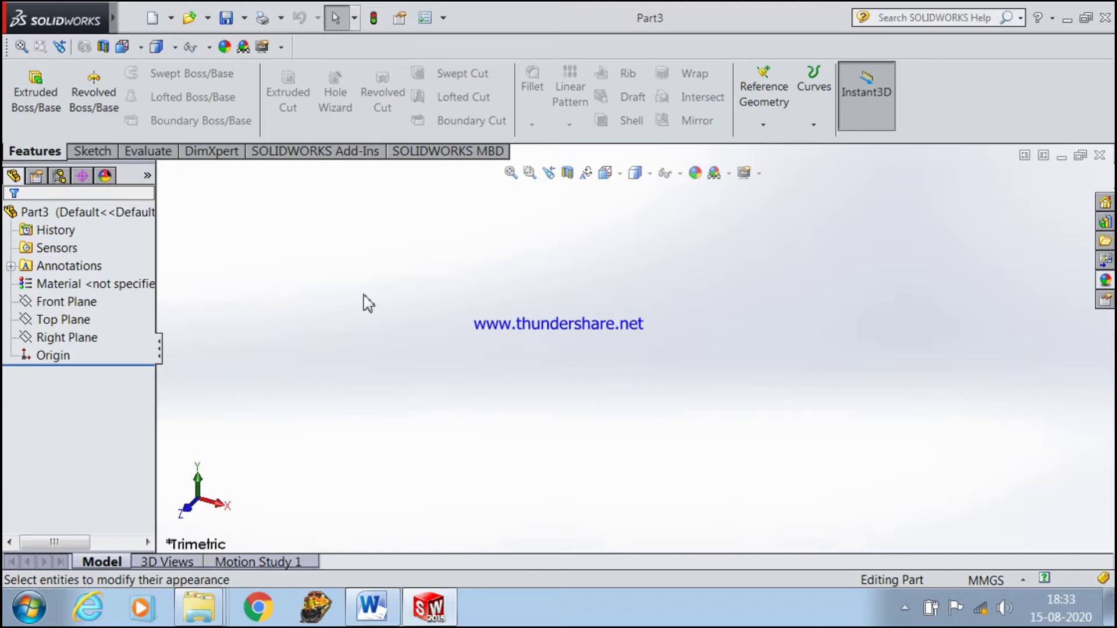
- Create a new part document
key("ctrl+n")
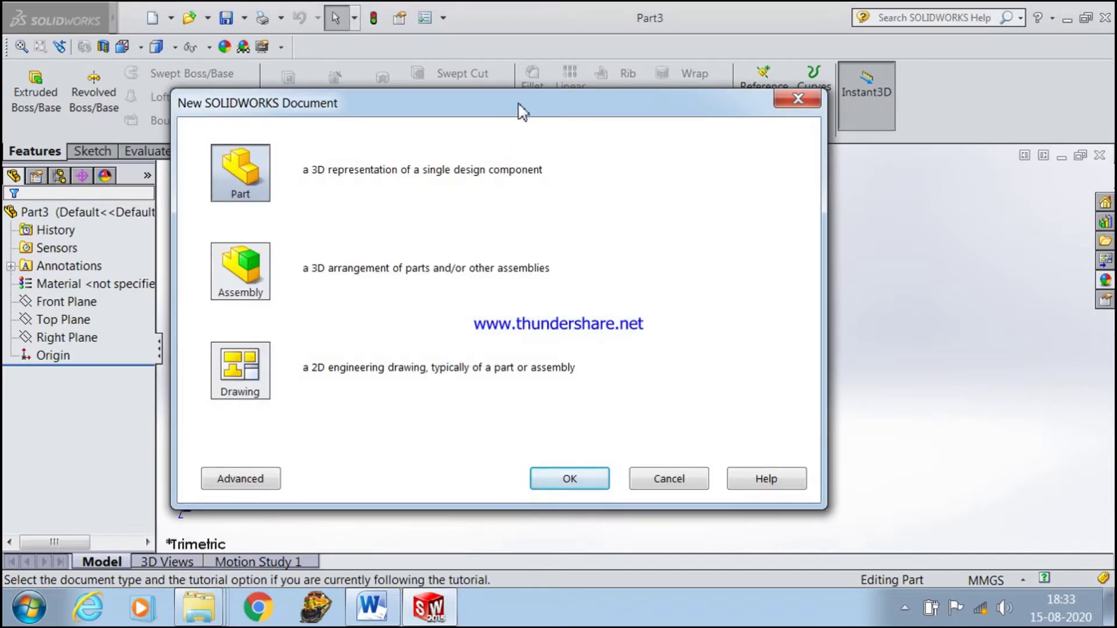
left_click_drag(518, 104, 546, 81)
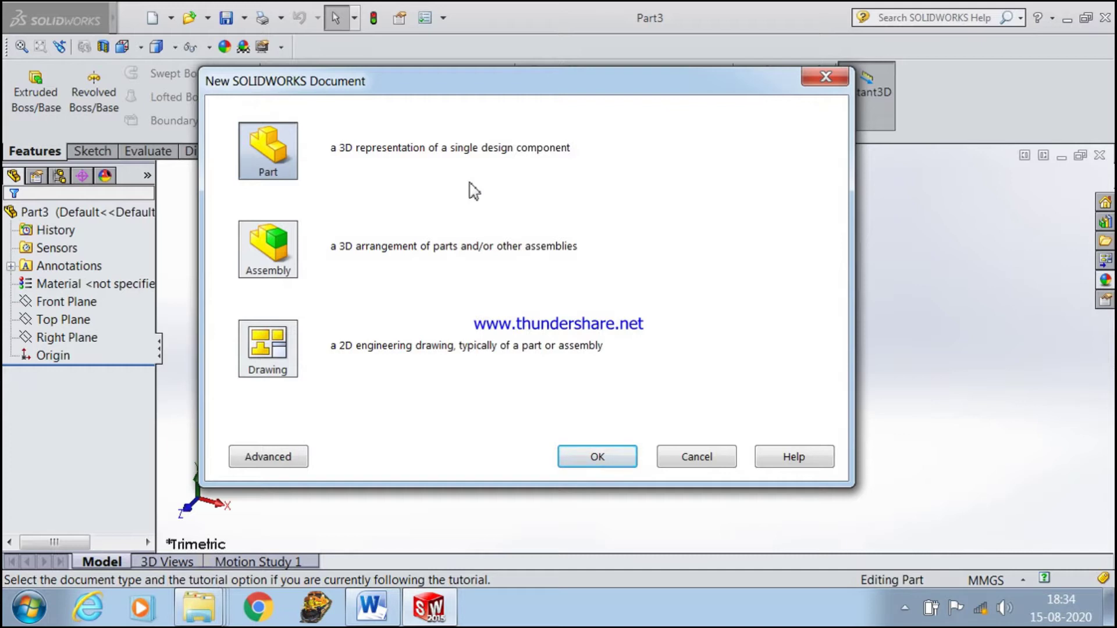
left_click(281, 272)
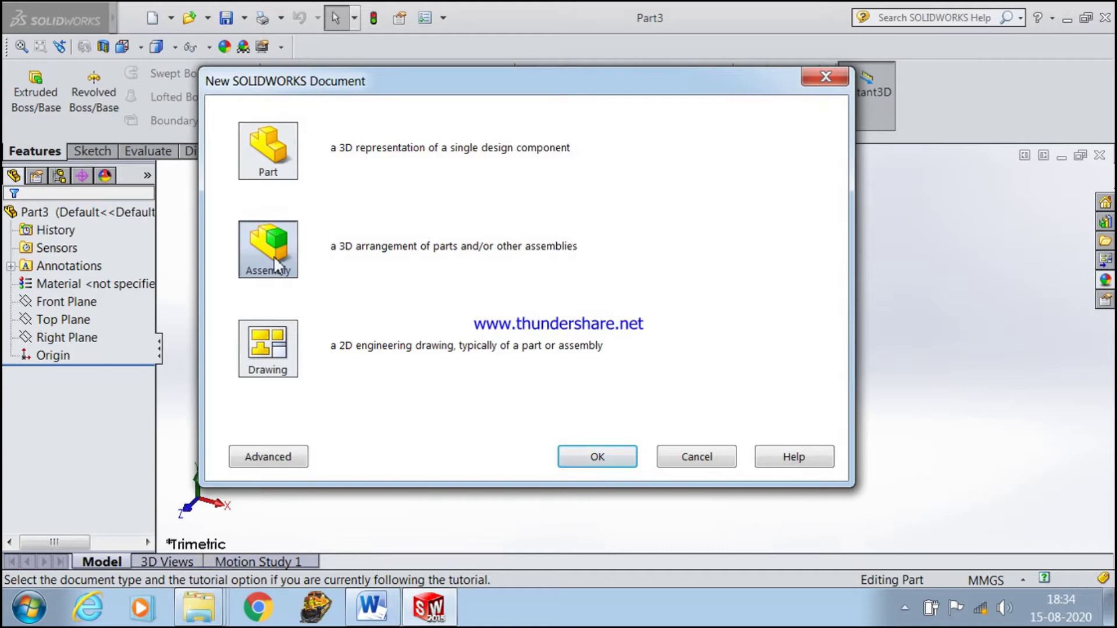
left_click(279, 357)
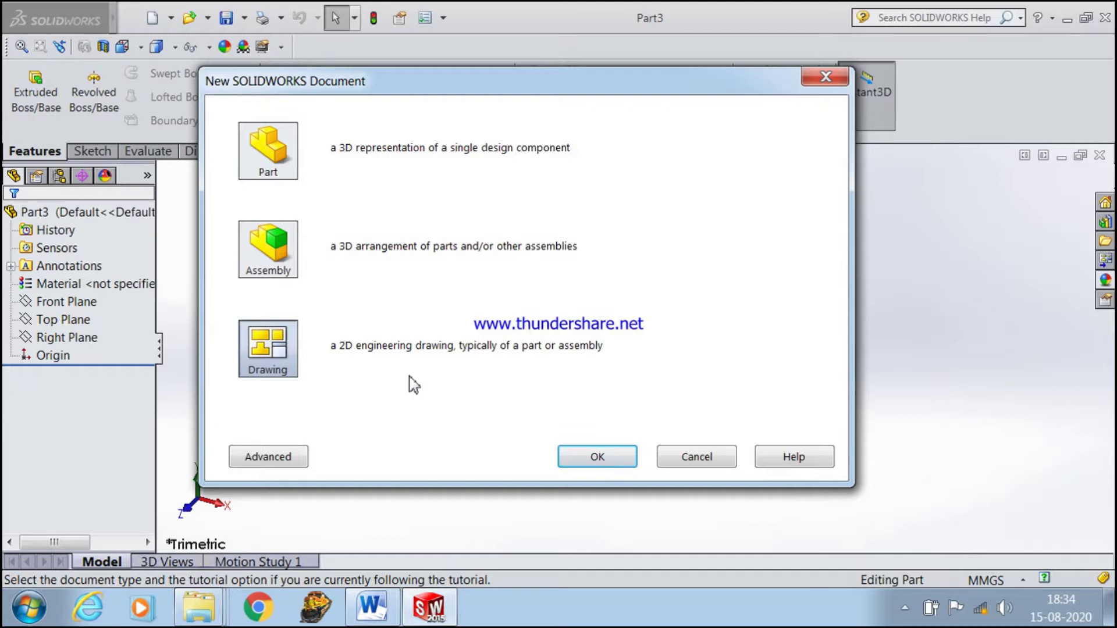
left_click(268, 261)
left_click(267, 155)
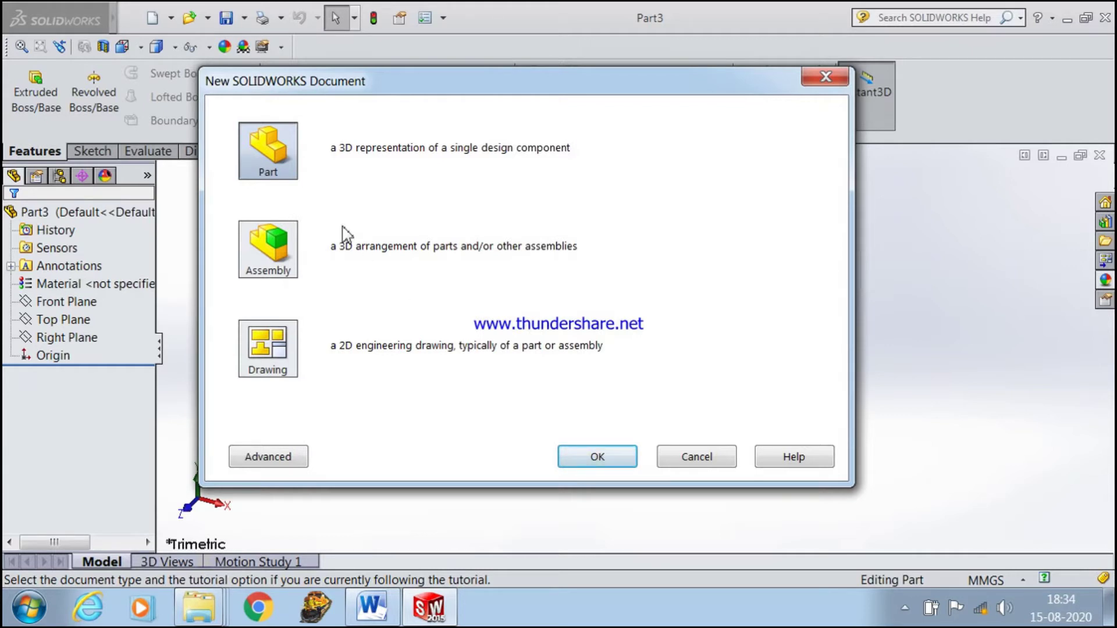
left_click(596, 463)
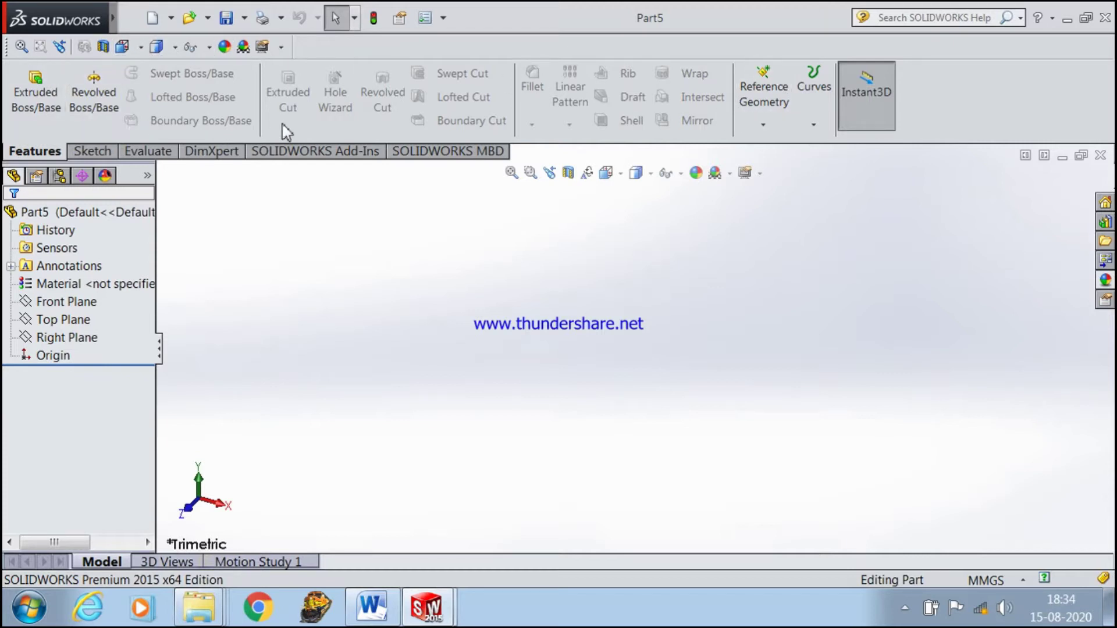
- Review the available sketch tools, including the line, spline and arc variants, and the feature tools
left_click(107, 153)
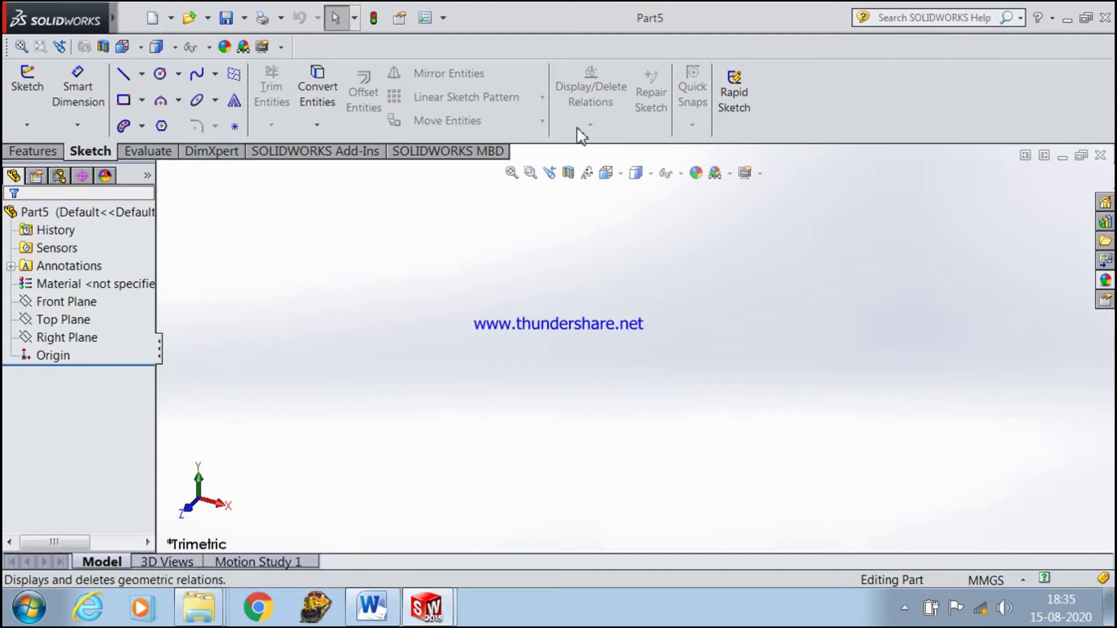
left_click(140, 74)
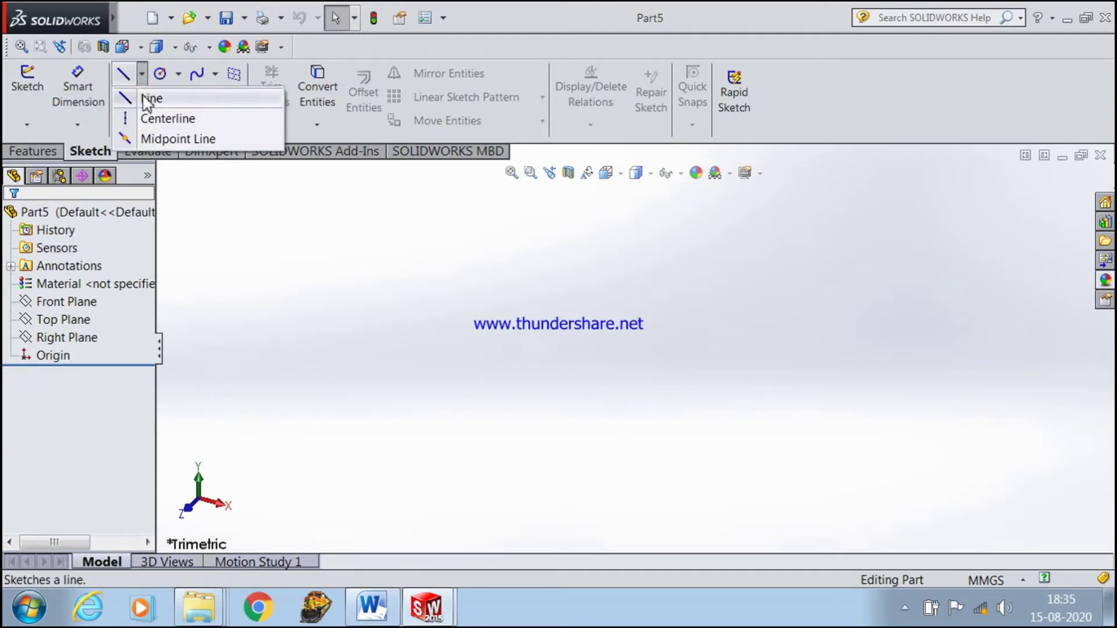
left_click(174, 76)
left_click(174, 77)
mouse_move(198, 76)
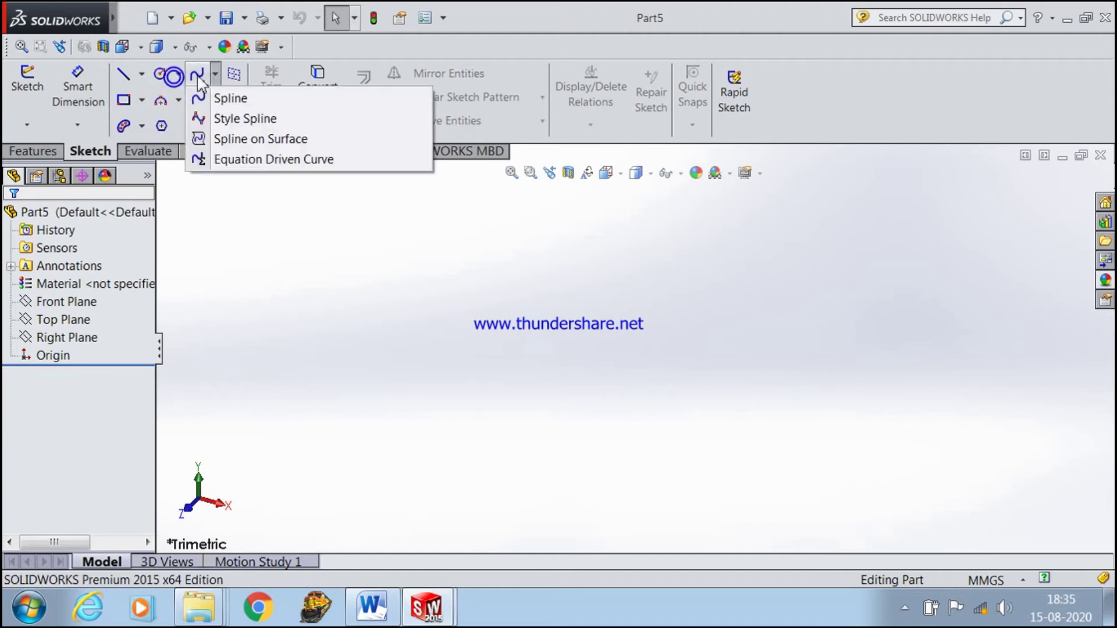
left_click(177, 105)
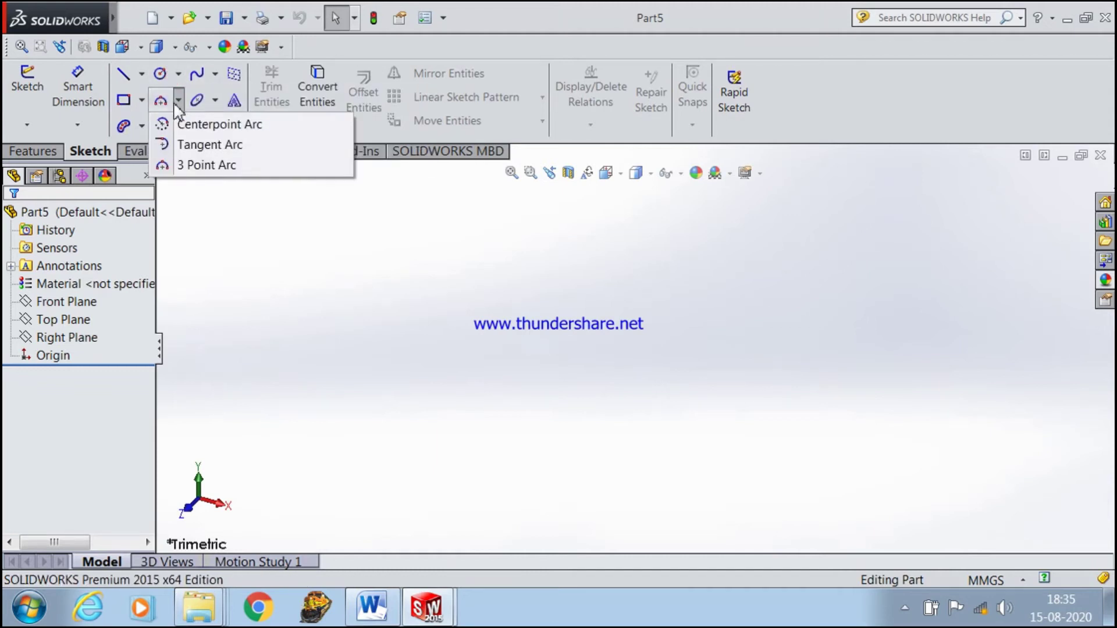
mouse_move(140, 105)
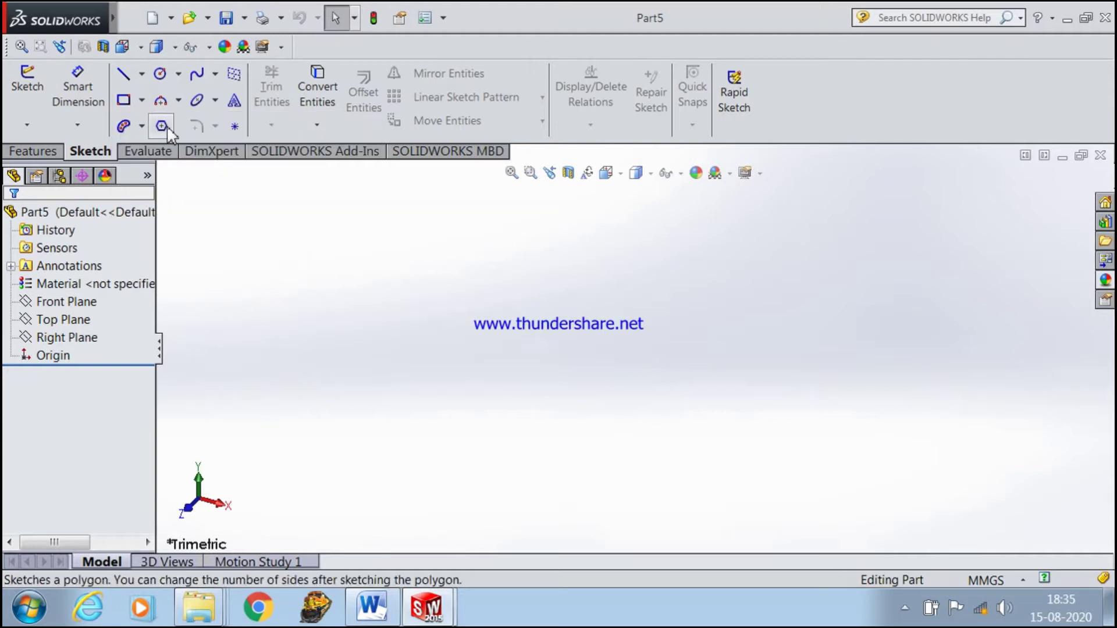
left_click(142, 125)
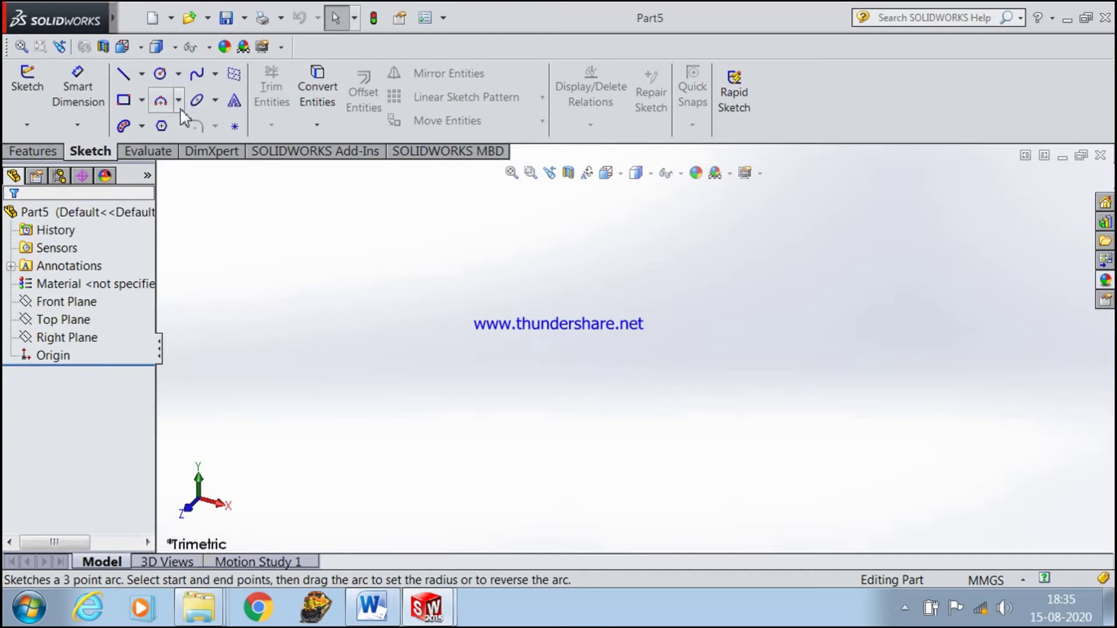
left_click(45, 152)
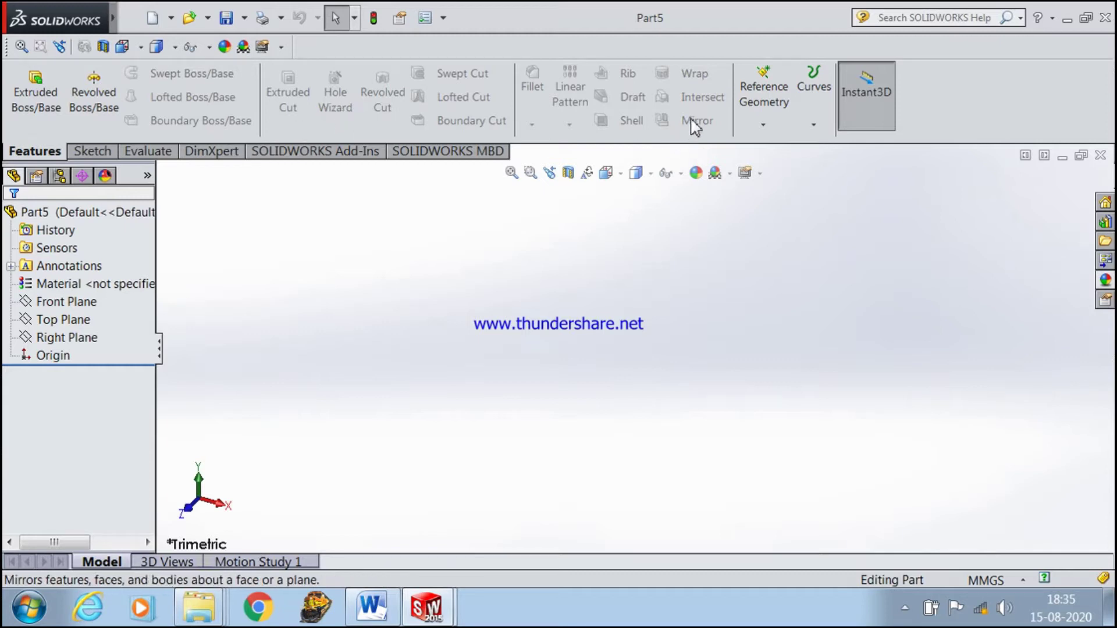
- Examine the Front, Top and Right planes and the available standard view orientations
left_click(96, 150)
left_click(61, 305)
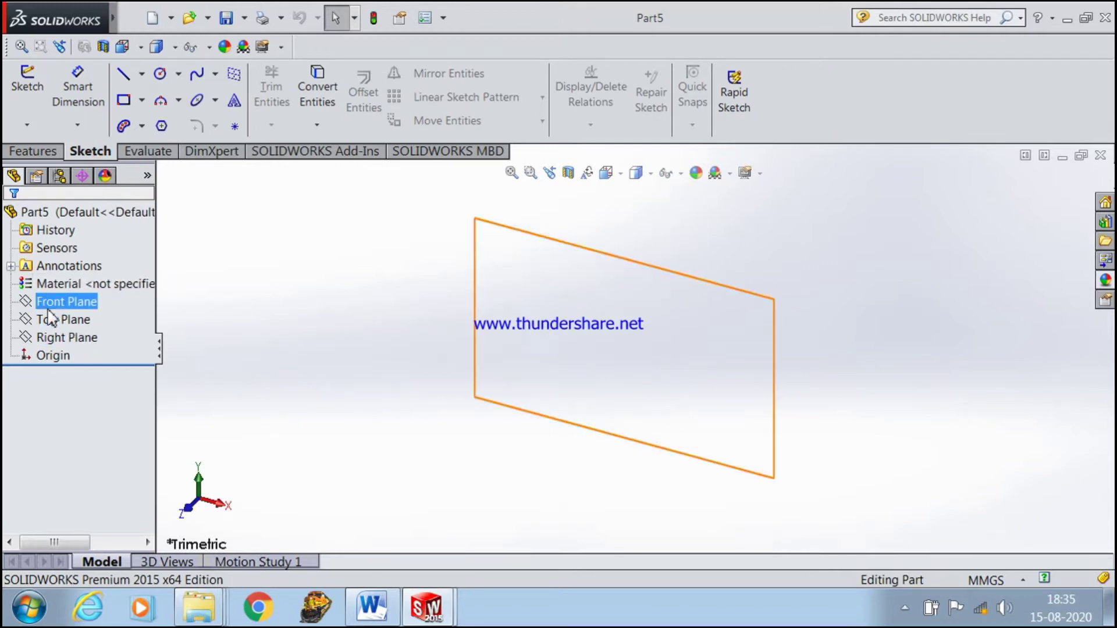
left_click(30, 321)
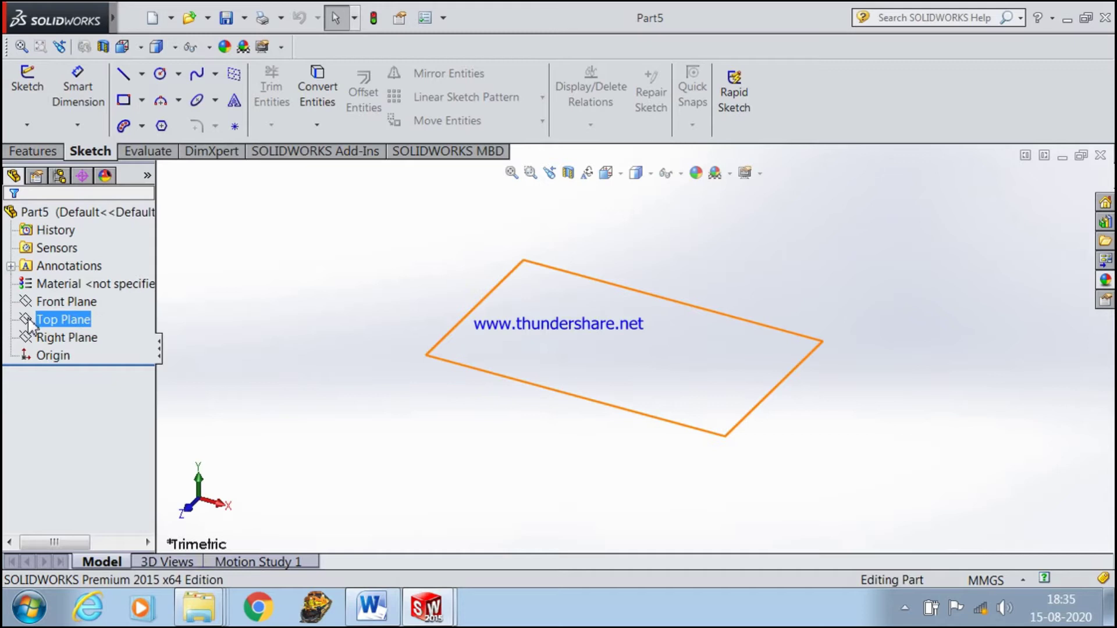
left_click(36, 337)
left_click(51, 319)
left_click(55, 302)
left_click(71, 317, "ctrl")
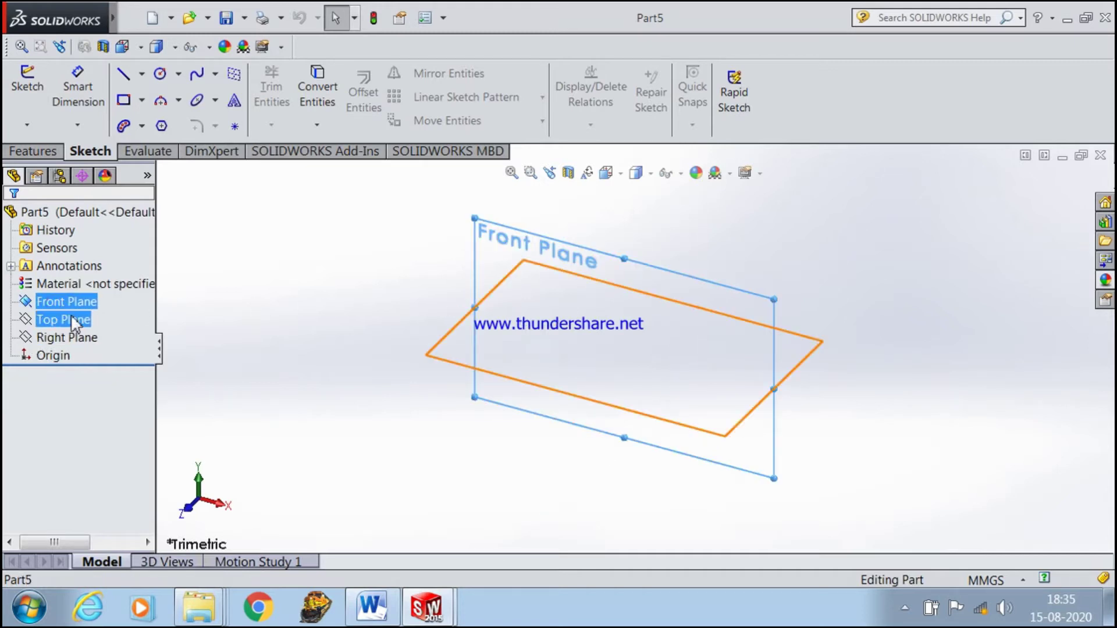
left_click(75, 339)
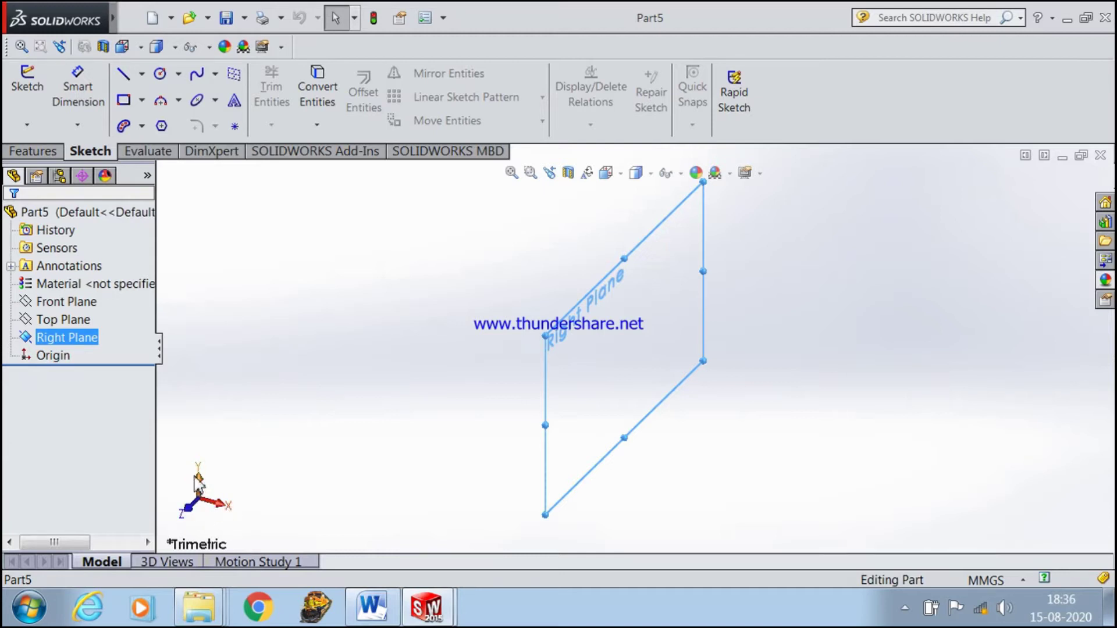
left_click(606, 173)
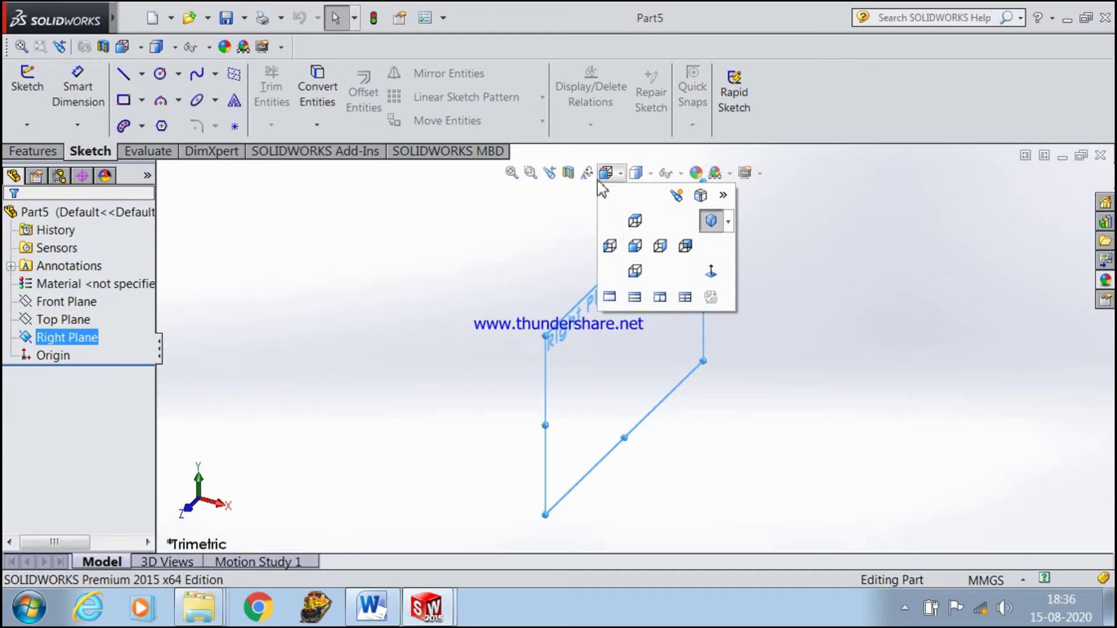
left_click(534, 247)
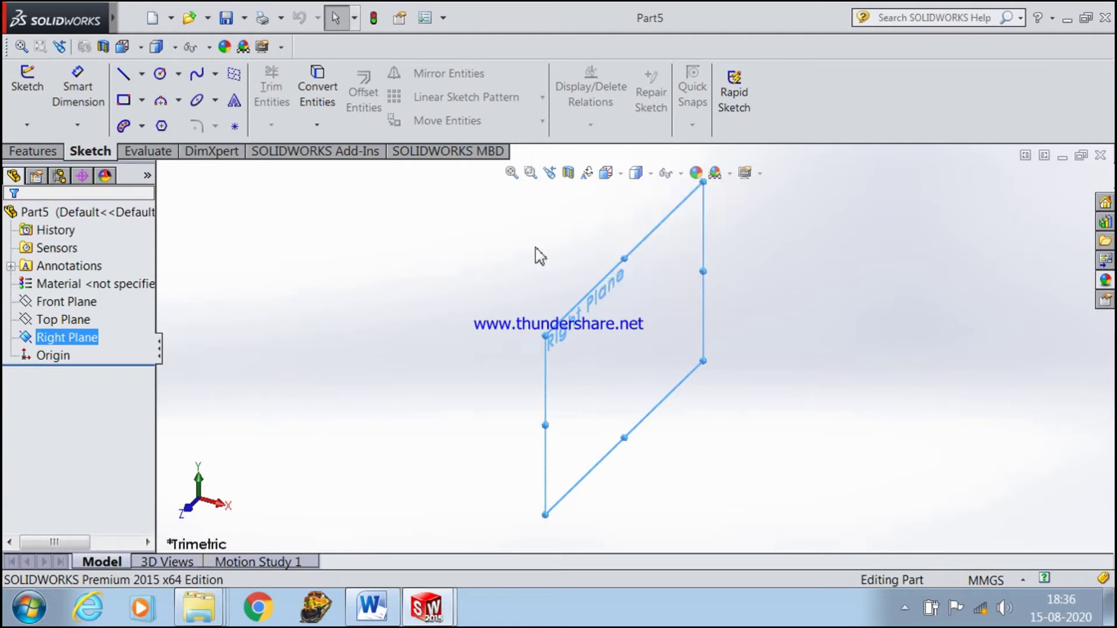
left_click(424, 265)
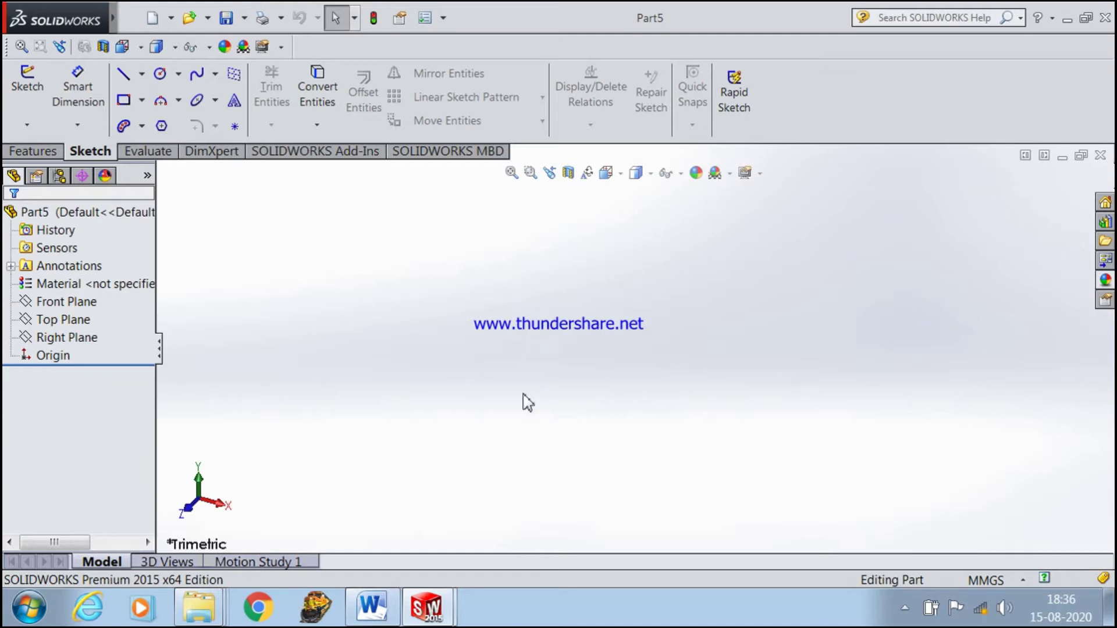
- Orient the view normal to the Top Plane and start a sketch on that plane
left_click(64, 320)
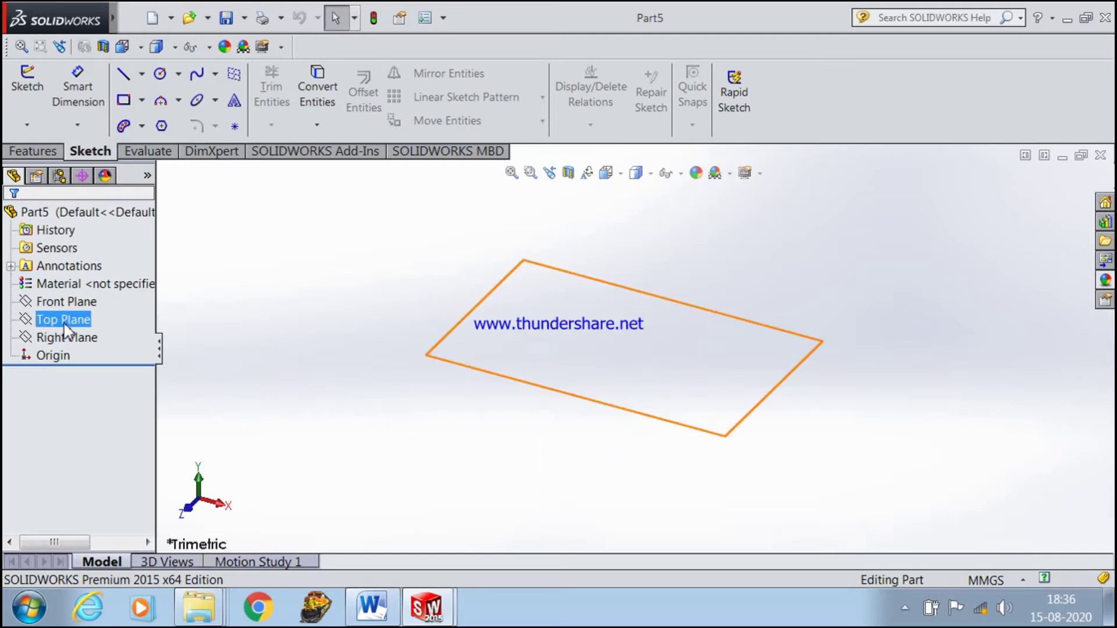
left_click(26, 322)
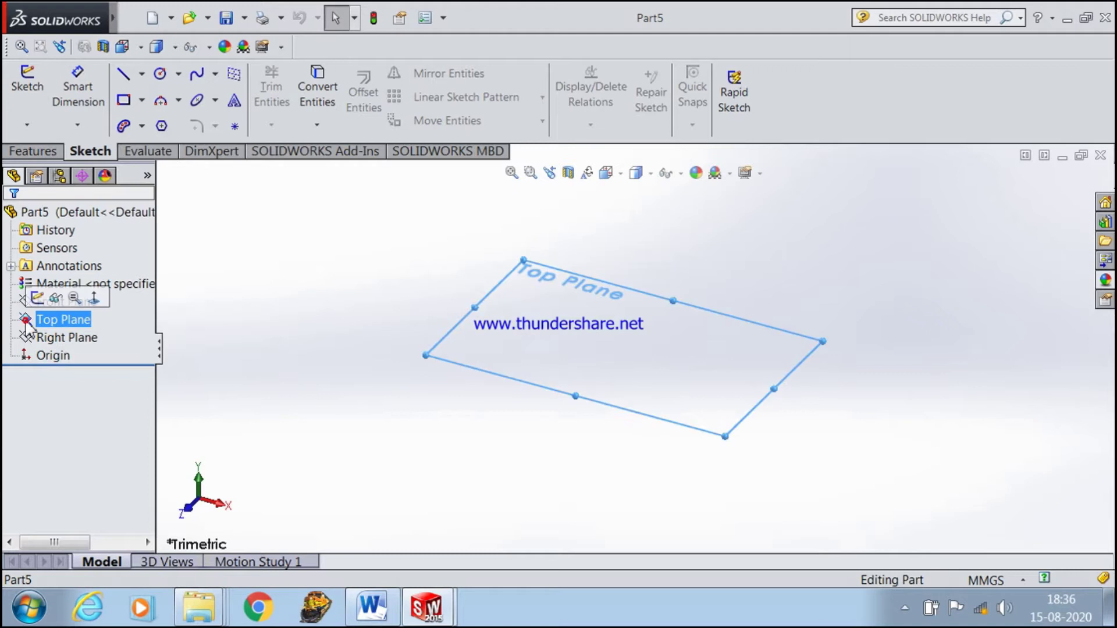
left_click(93, 298)
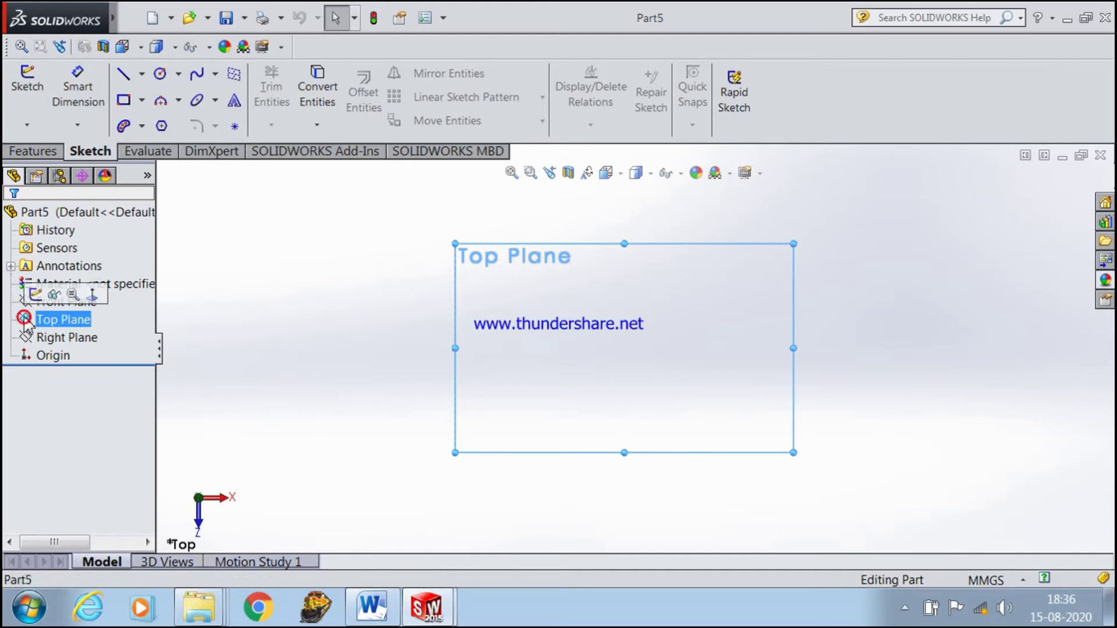
left_click(34, 293)
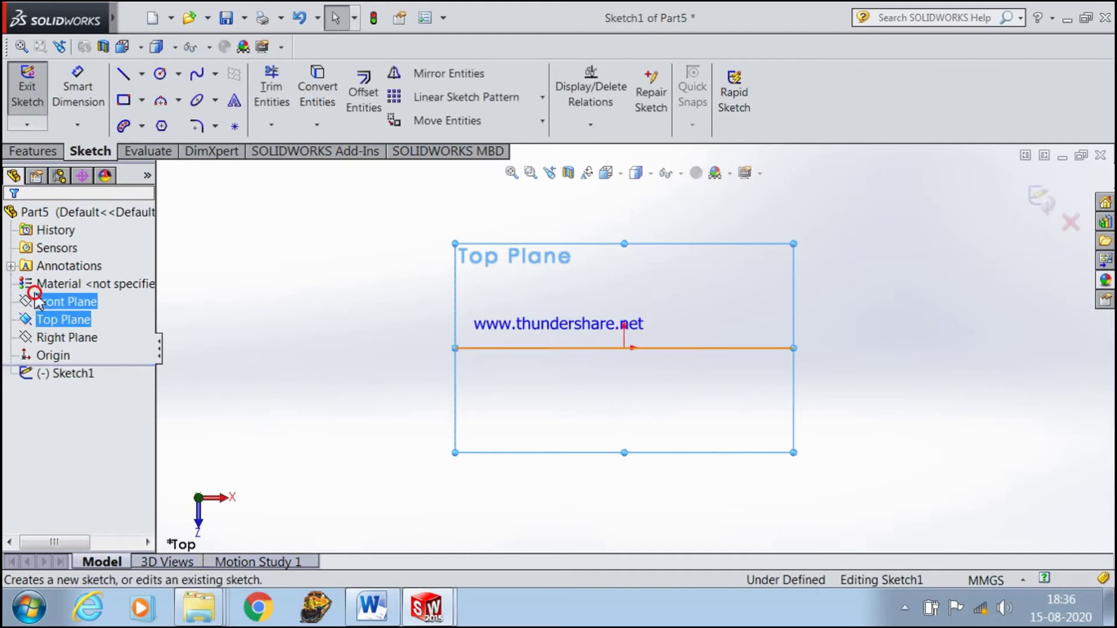
- Sketch a circle centred on the origin with a radius of about 63 mm
left_click(160, 74)
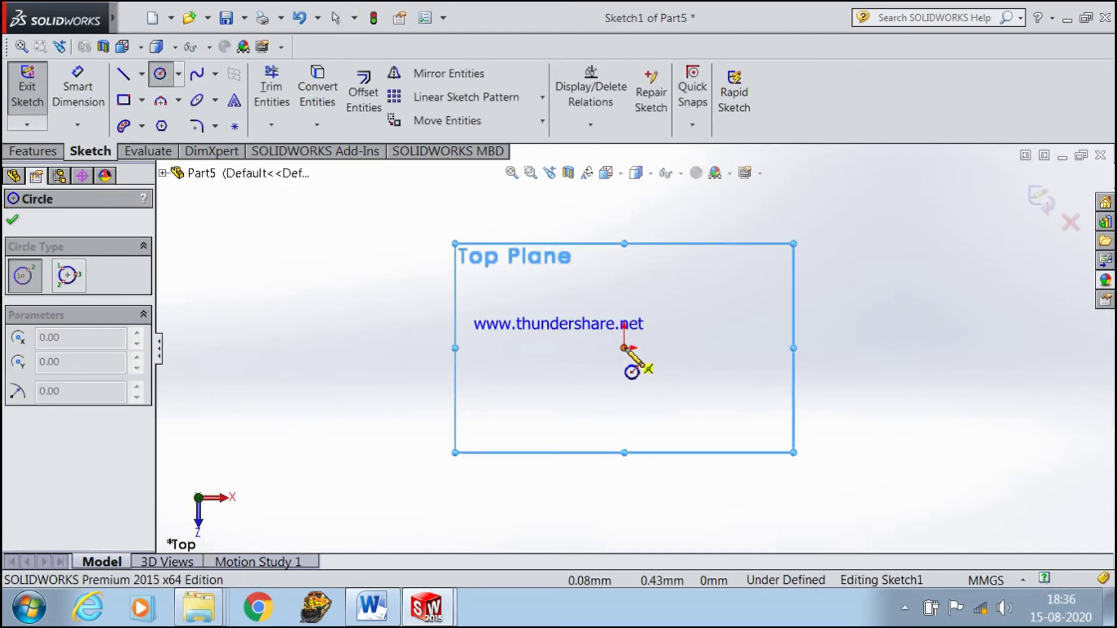
left_click(625, 348)
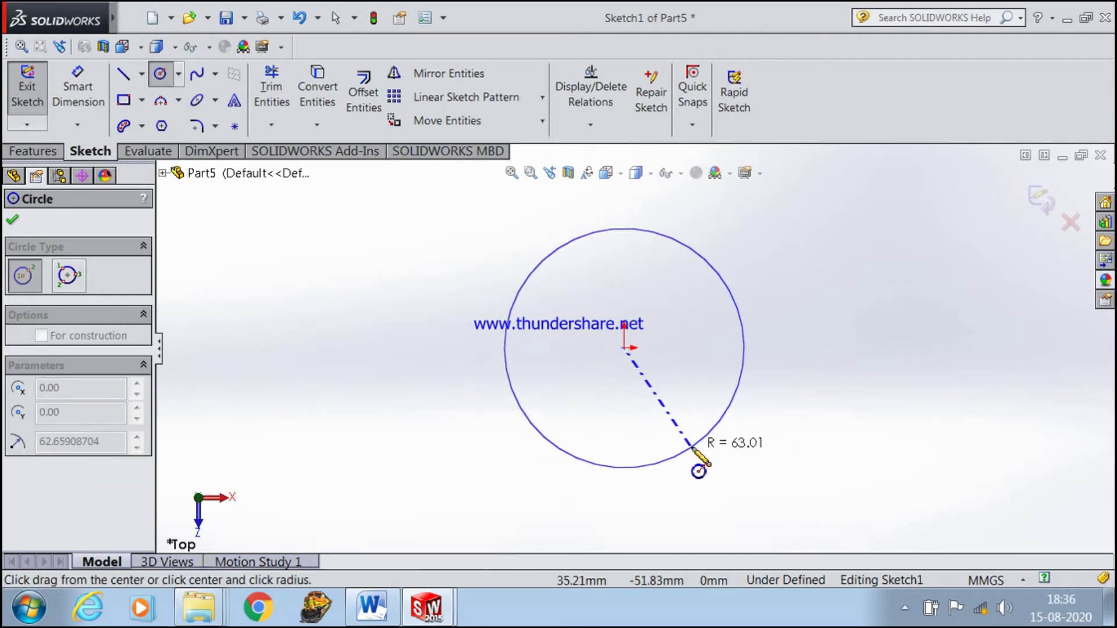
left_click(691, 448)
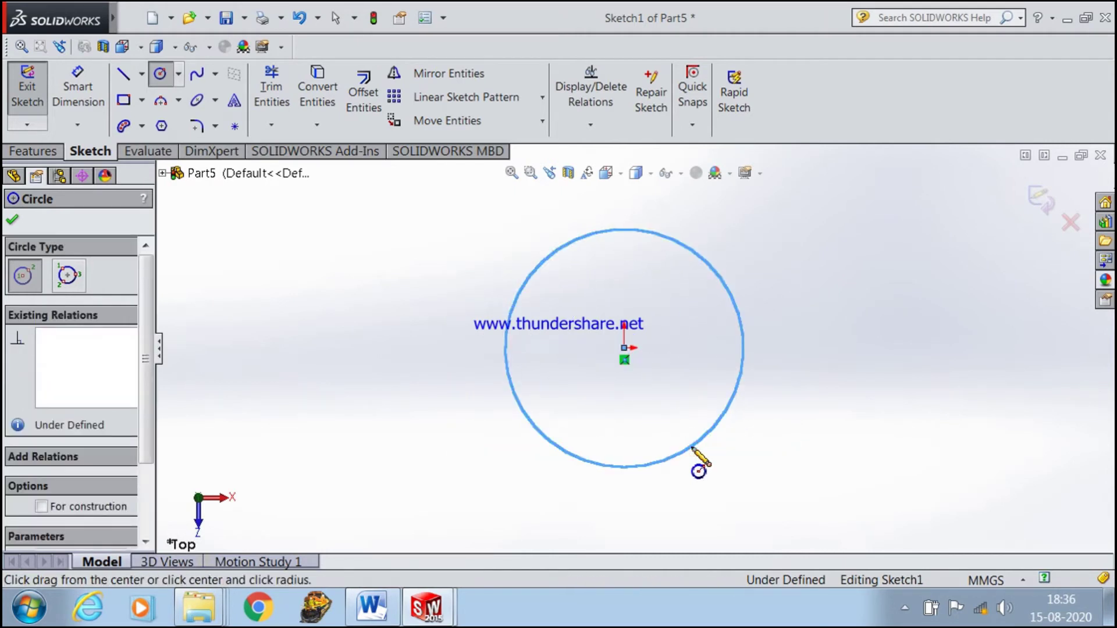
left_click(13, 219)
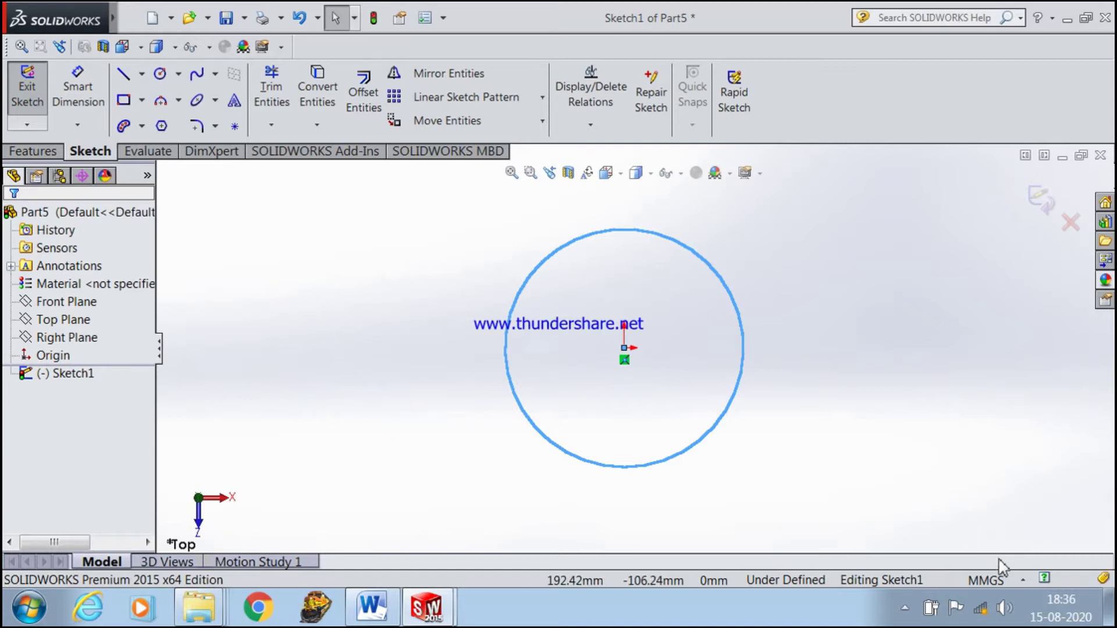
- Set the document units to CGS (centimeter, gram, second)
left_click(1005, 582)
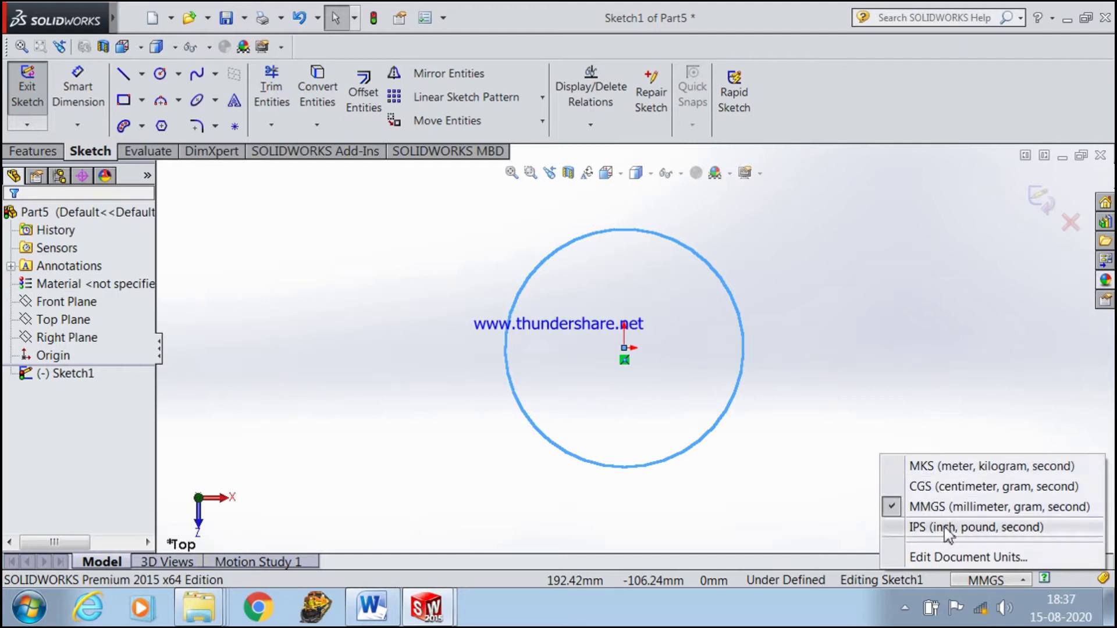
left_click(948, 488)
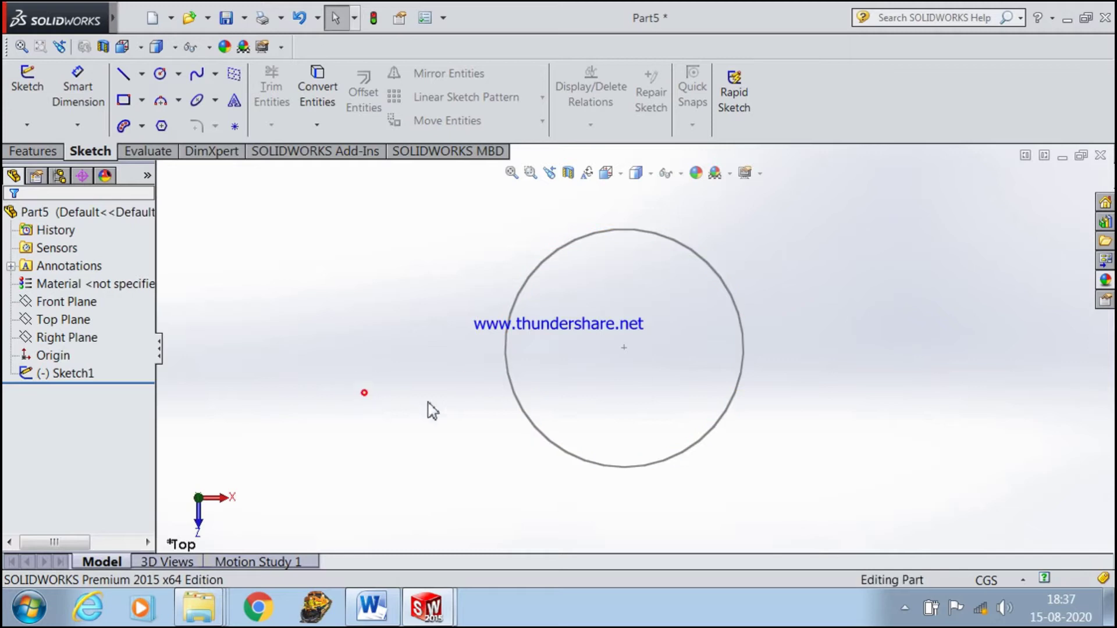
- Try to dimension the circle's diameter from within a new sketch on the Top Plane
left_click(77, 81)
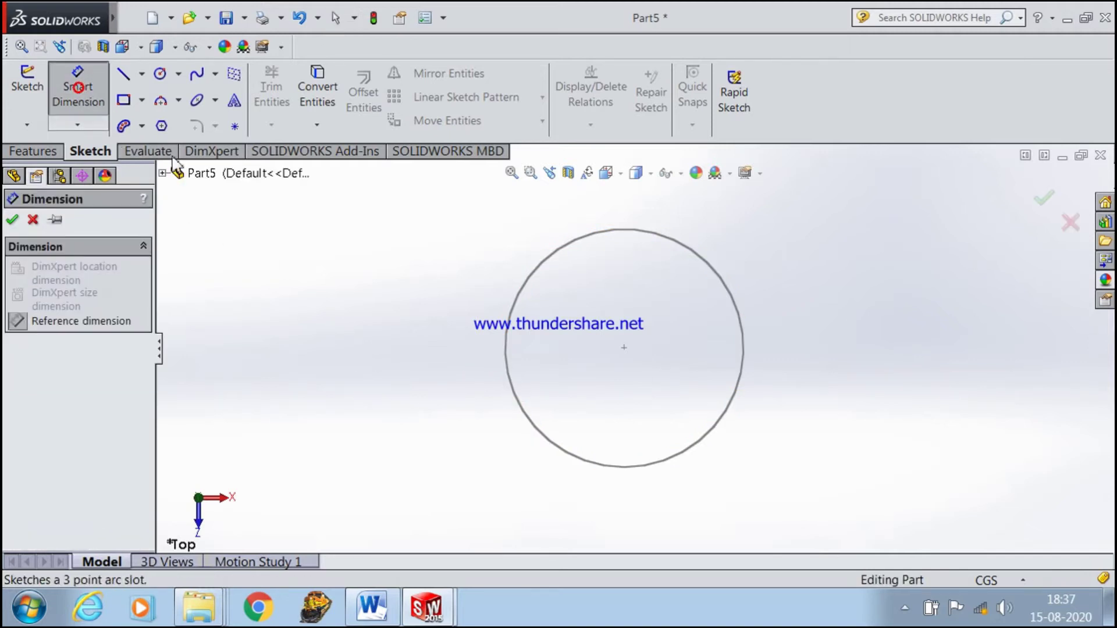
left_click(33, 219)
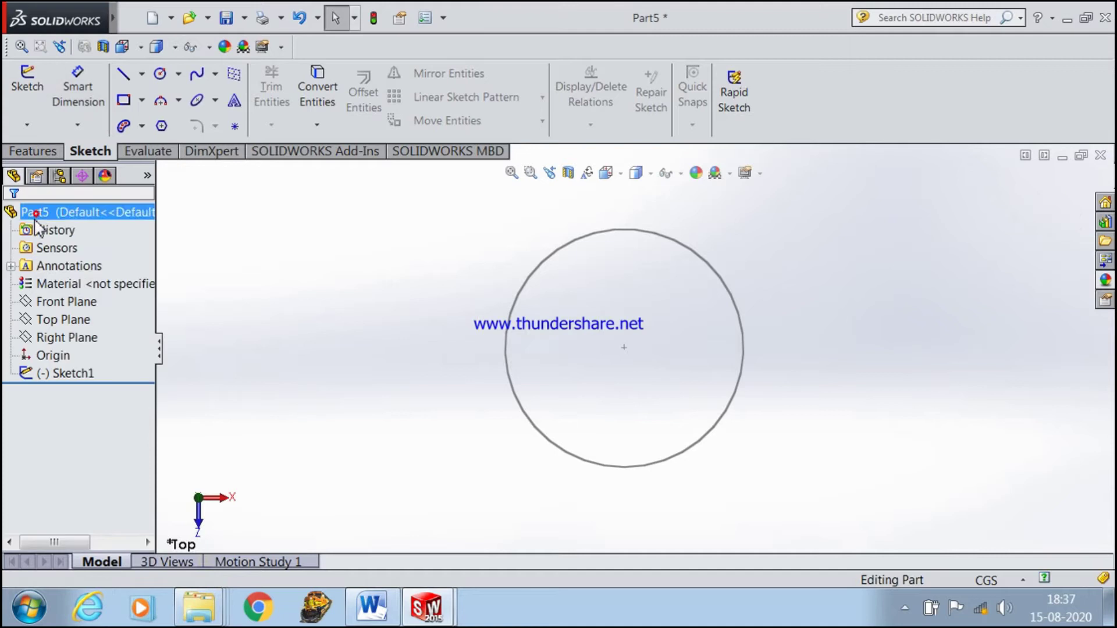
left_click(29, 320)
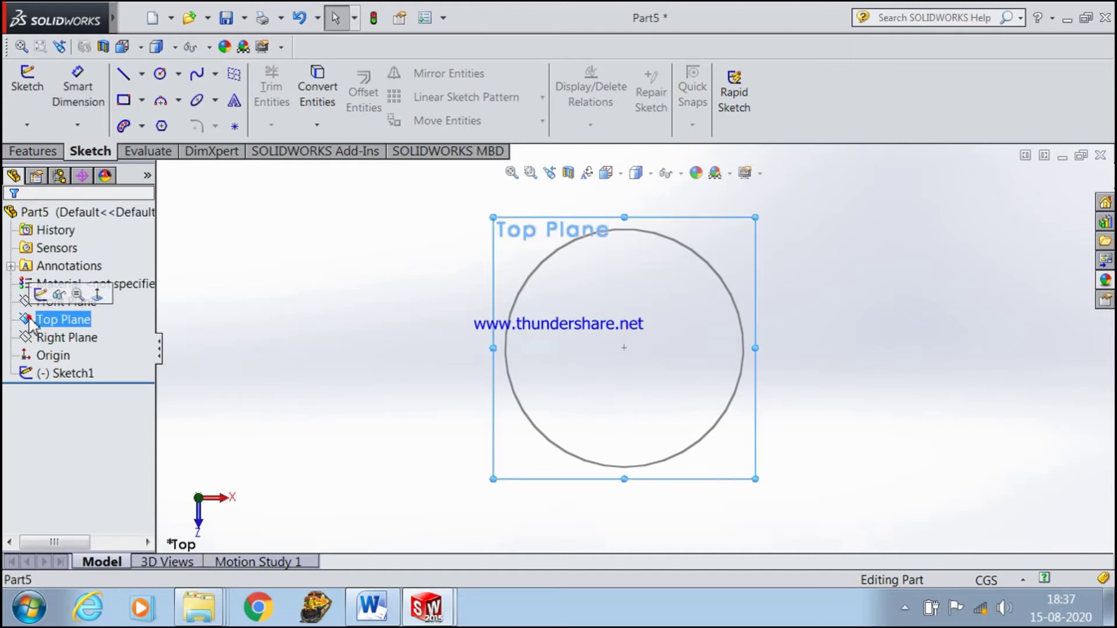
left_click(48, 299)
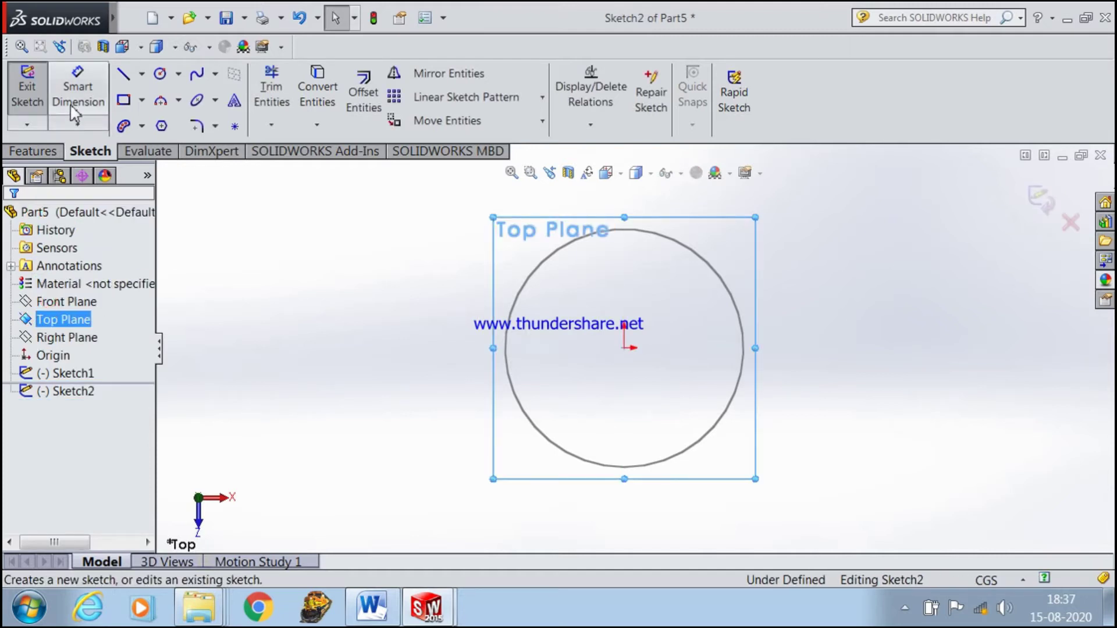
left_click(77, 88)
left_click(505, 352)
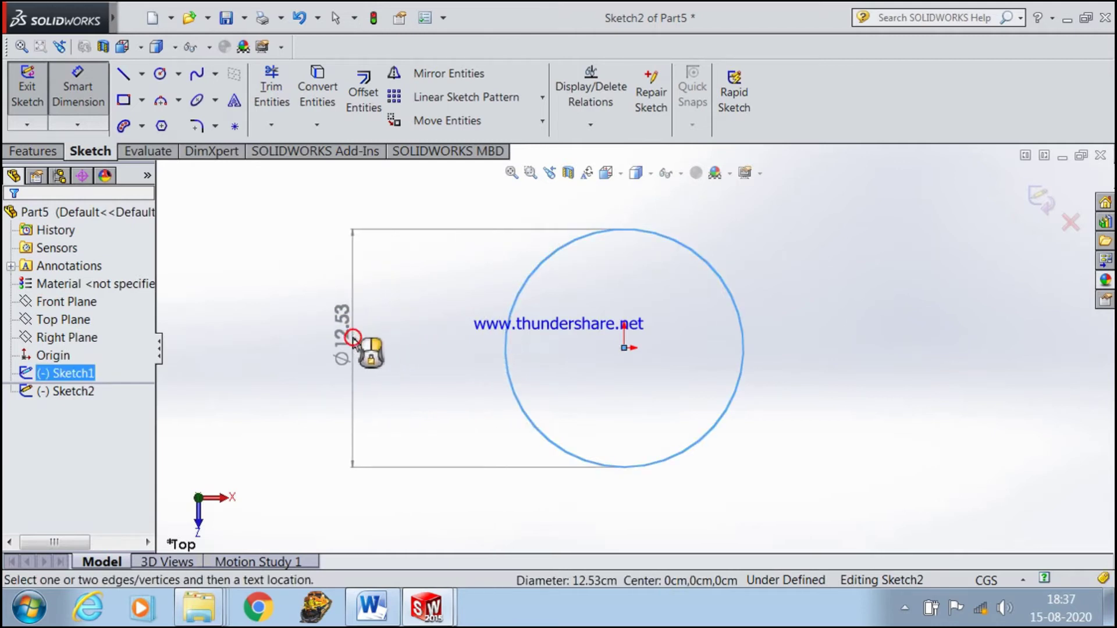
- Edit the circle's original sketch and dimension the circle's diameter as 5 cm
left_click(346, 351)
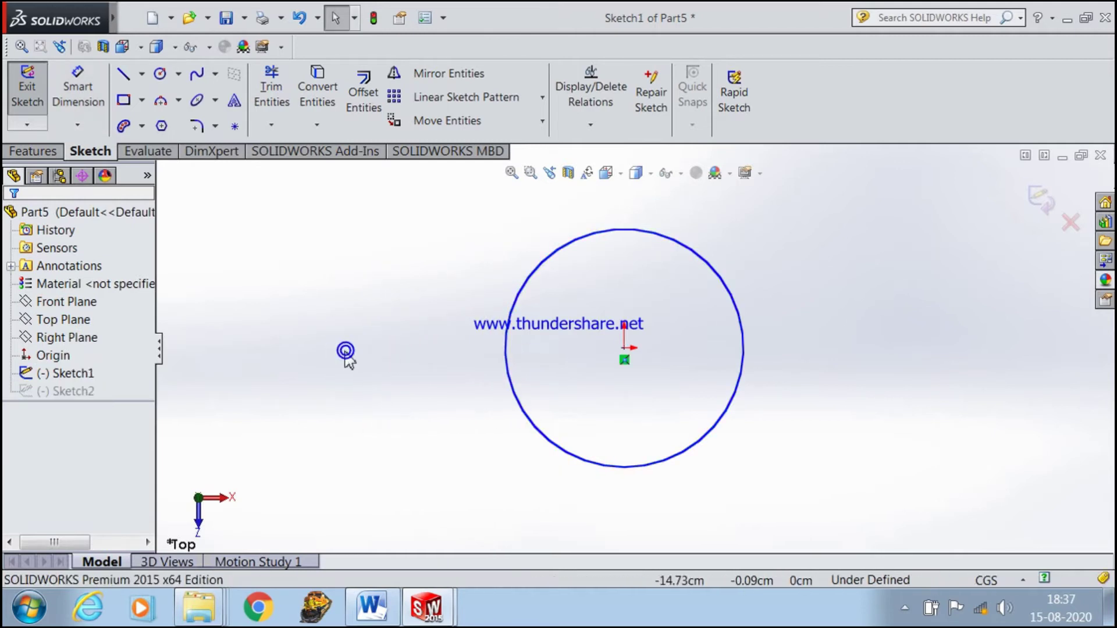
left_click(506, 372)
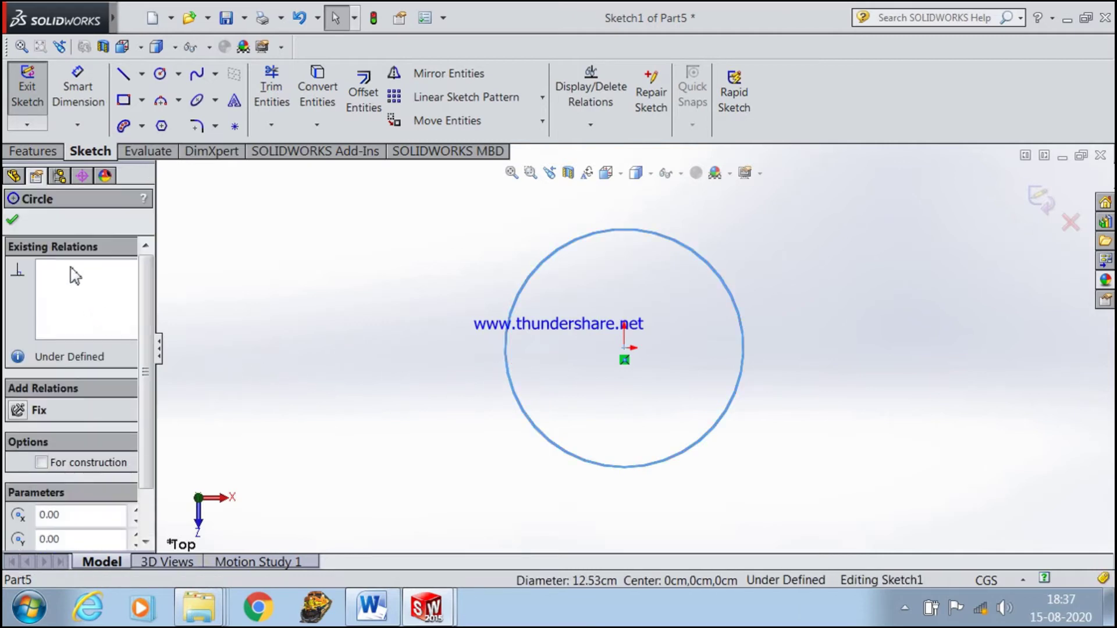
left_click(510, 384)
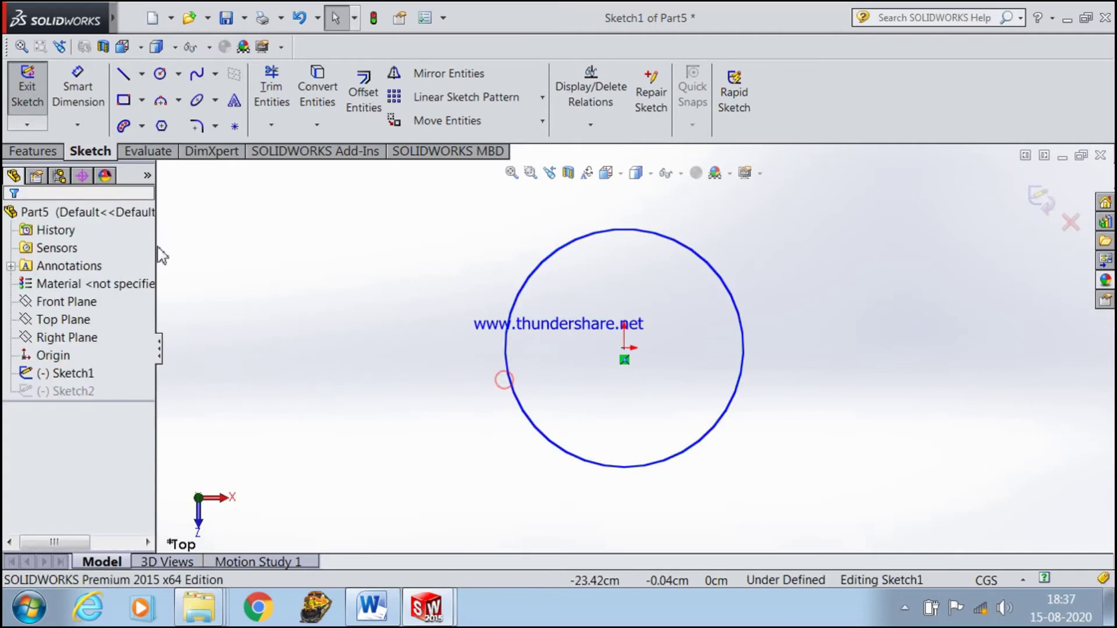
left_click(102, 109)
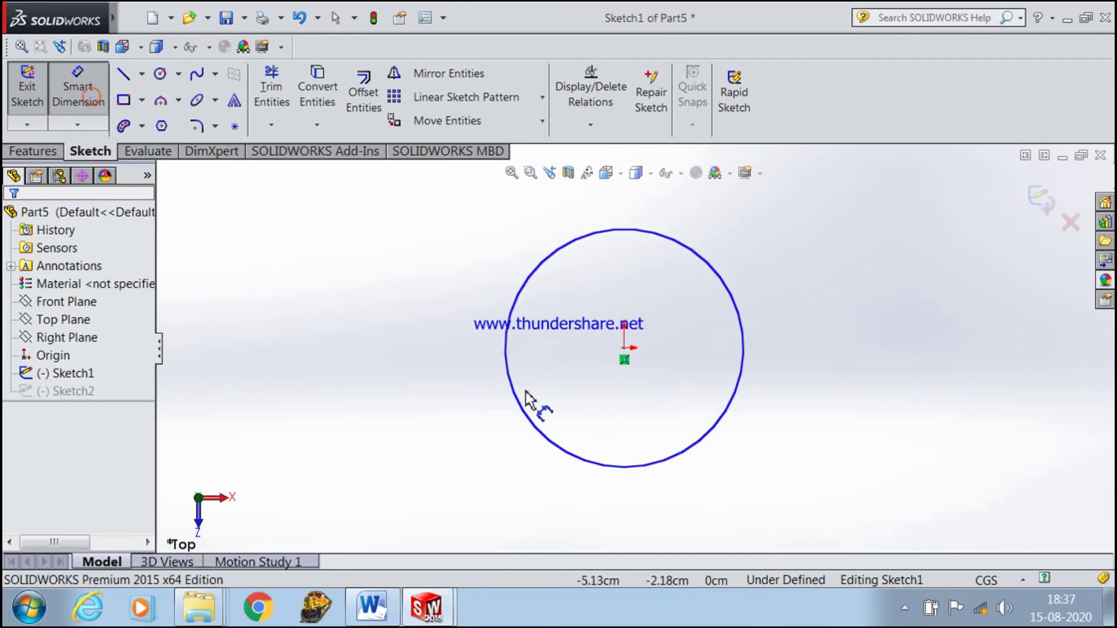
left_click(513, 387)
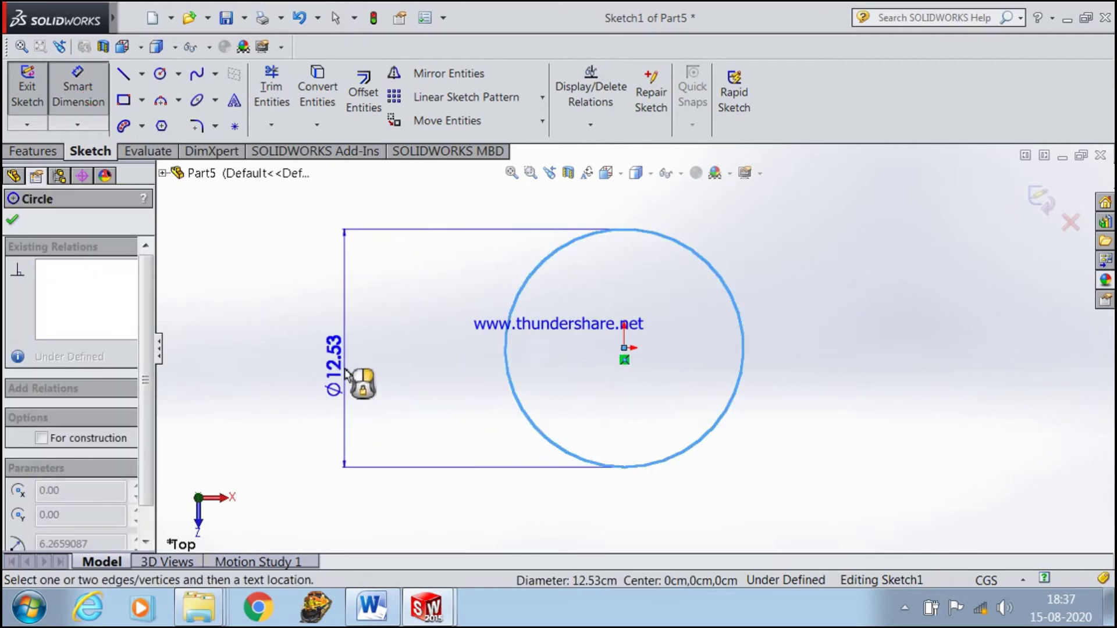
left_click(361, 396)
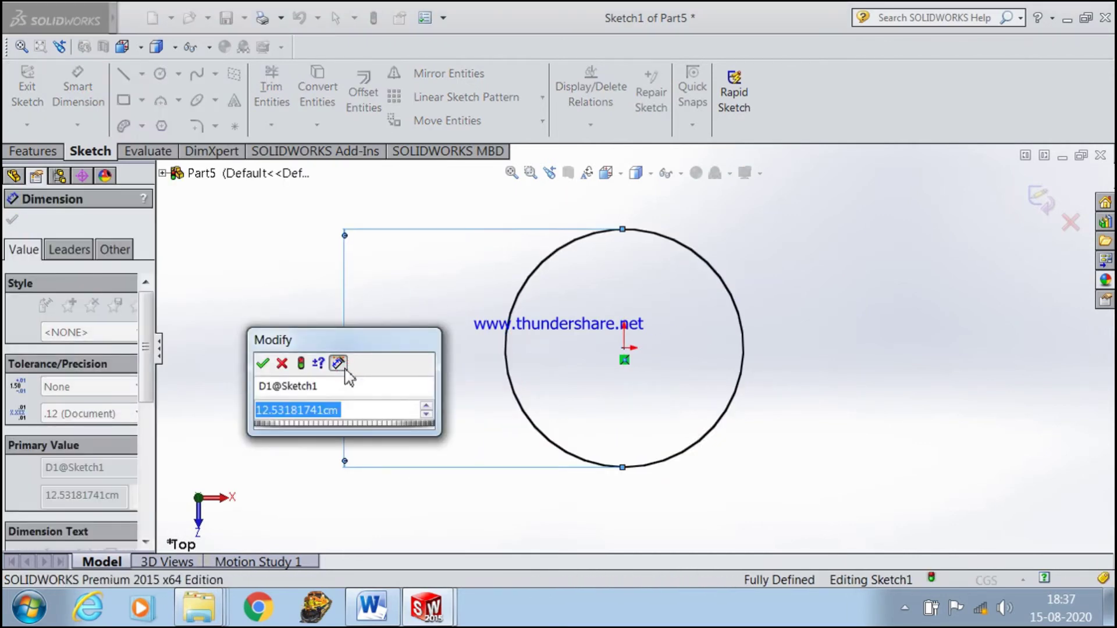
type("5")
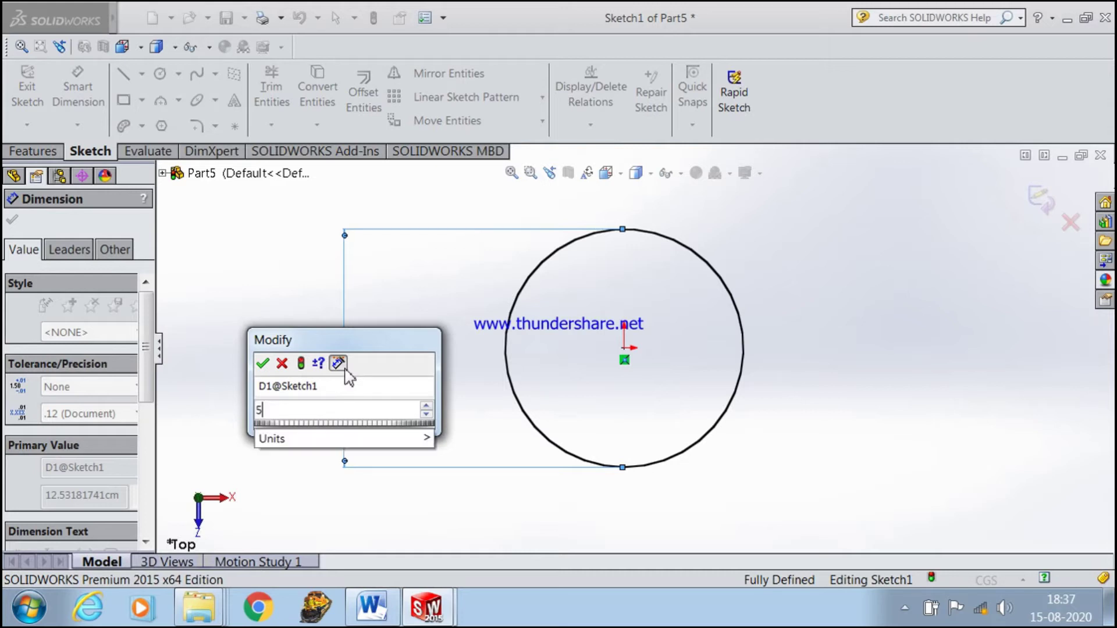
key("Return")
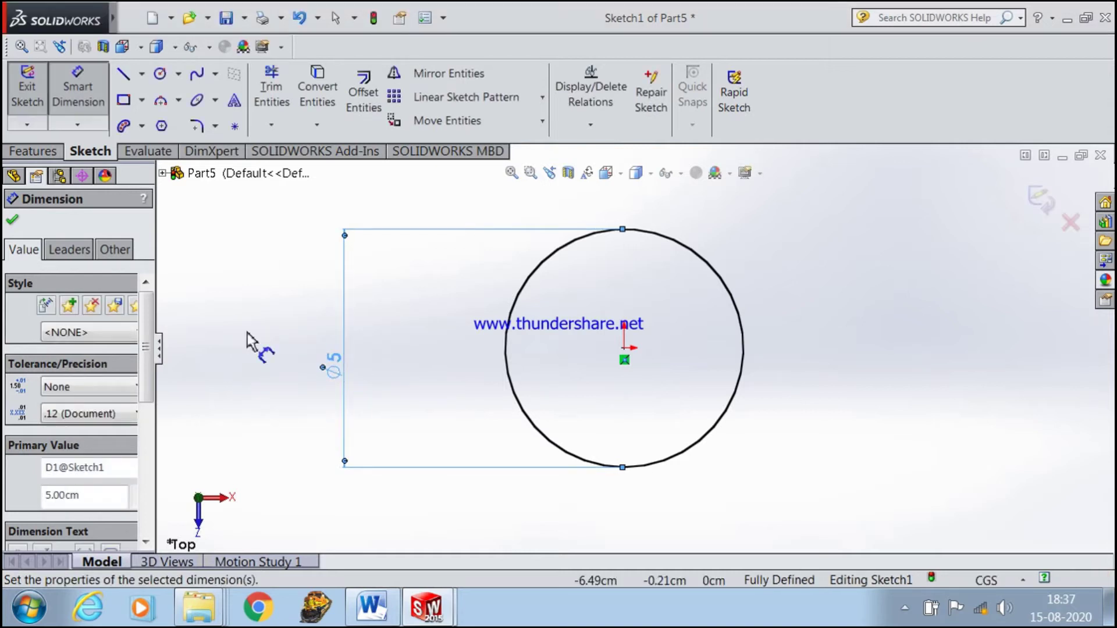
left_click(13, 220)
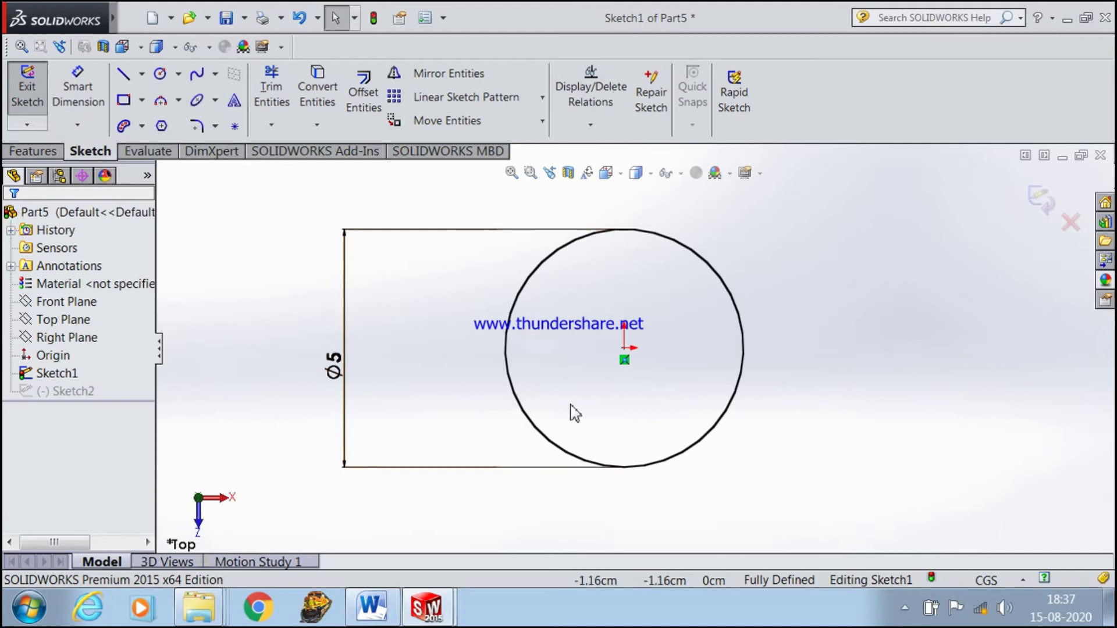
- Start a blind Extruded Boss/Base from the dimensioned circle with a depth of 15 cm
scroll(801, 431, "down", 2)
scroll(655, 371, "up", 3)
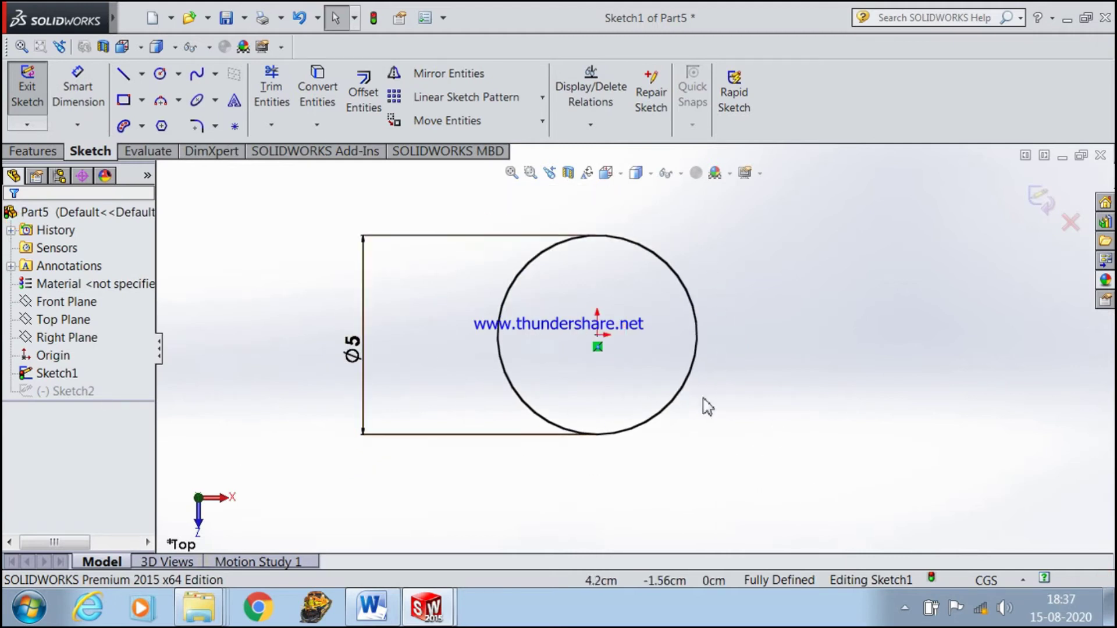
mouse_move(823, 409)
middle_mouse_down()
mouse_move(803, 437)
mouse_move(836, 332)
mouse_move(803, 448)
mouse_move(792, 443)
middle_mouse_up()
left_click(23, 152)
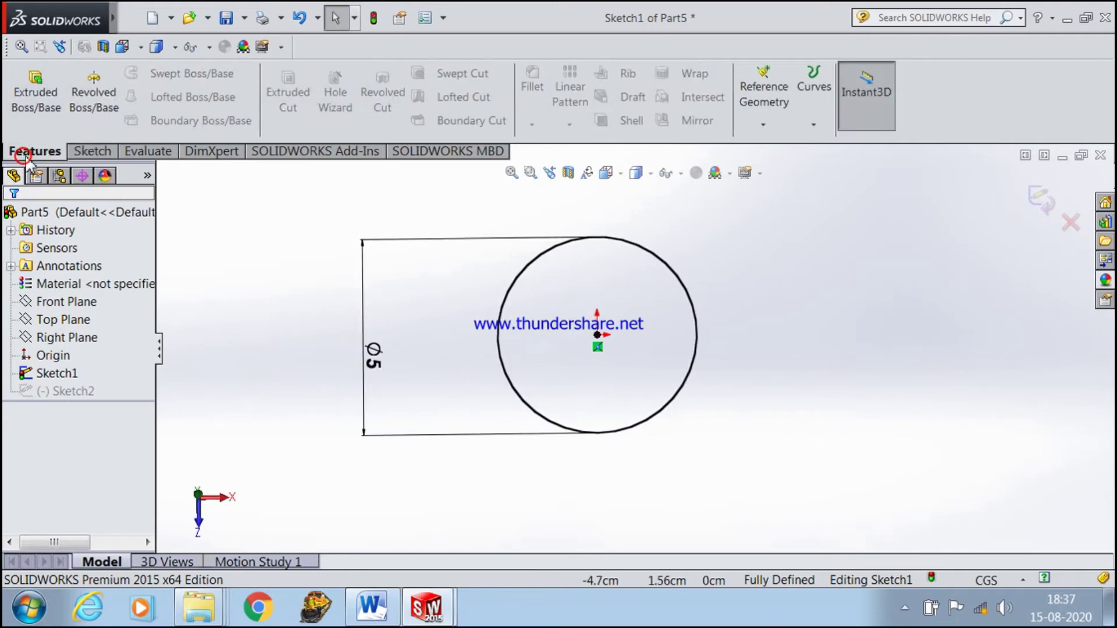
left_click(32, 107)
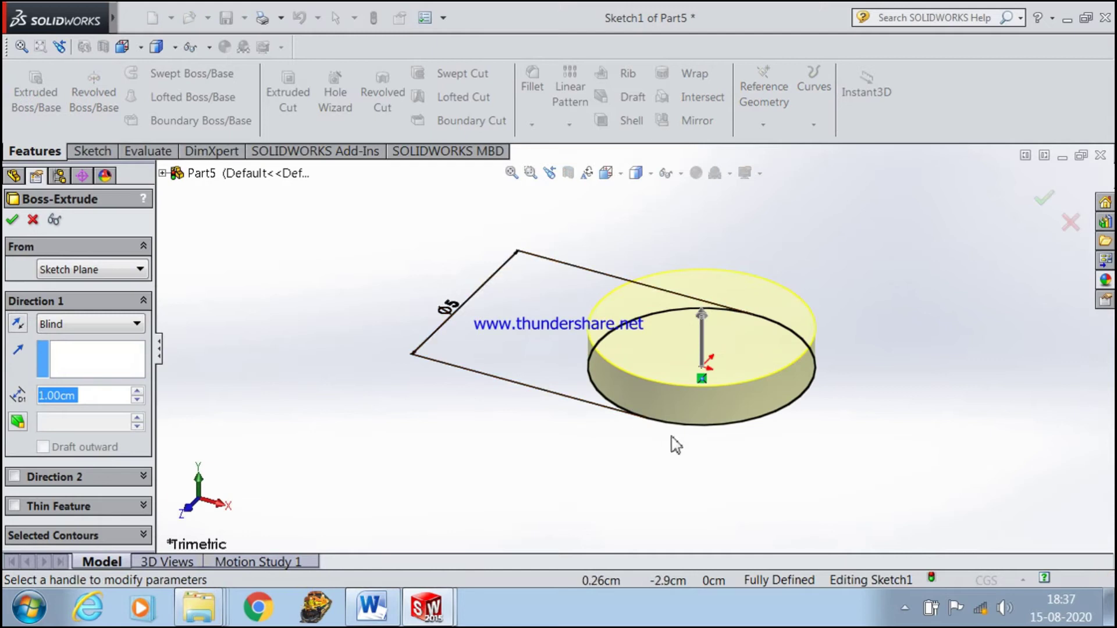
scroll(907, 344, "down", 2)
scroll(515, 295, "up", 2)
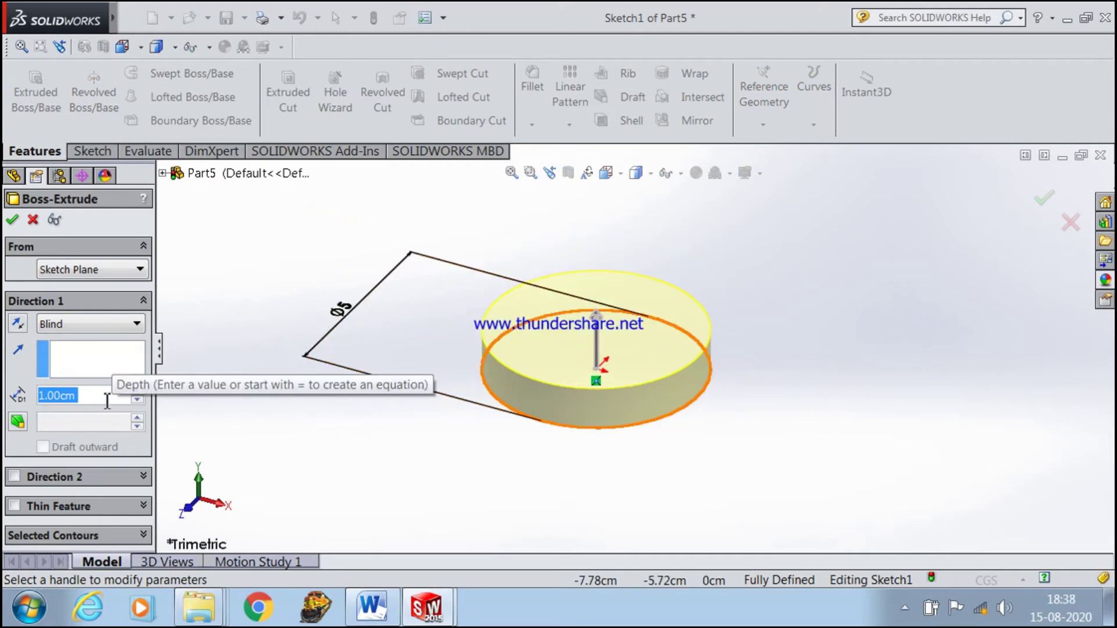
type("15")
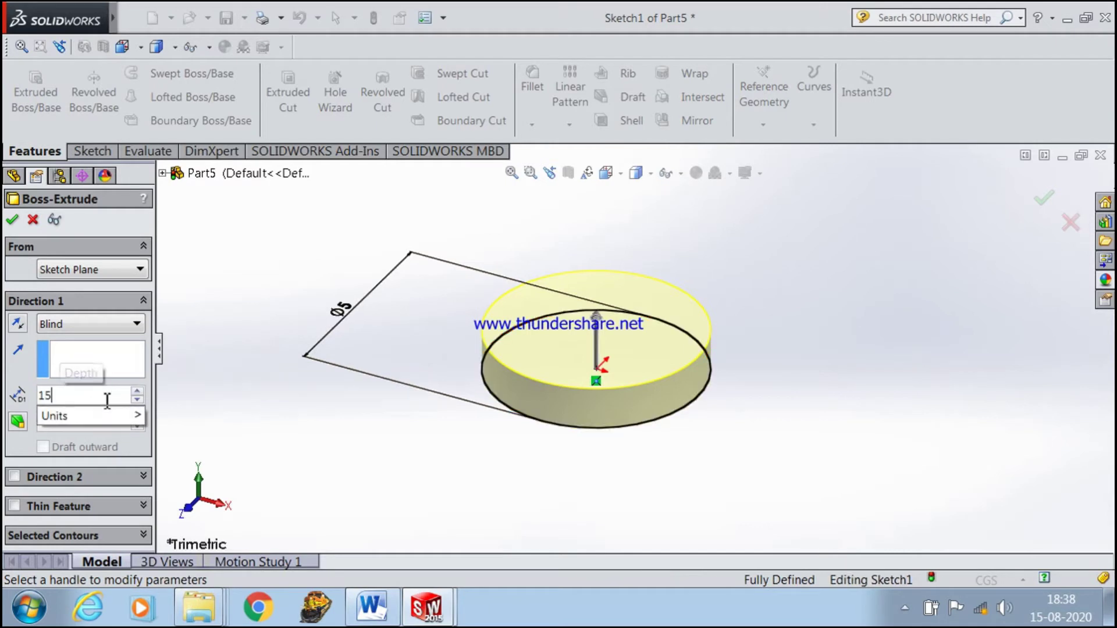
key("Return")
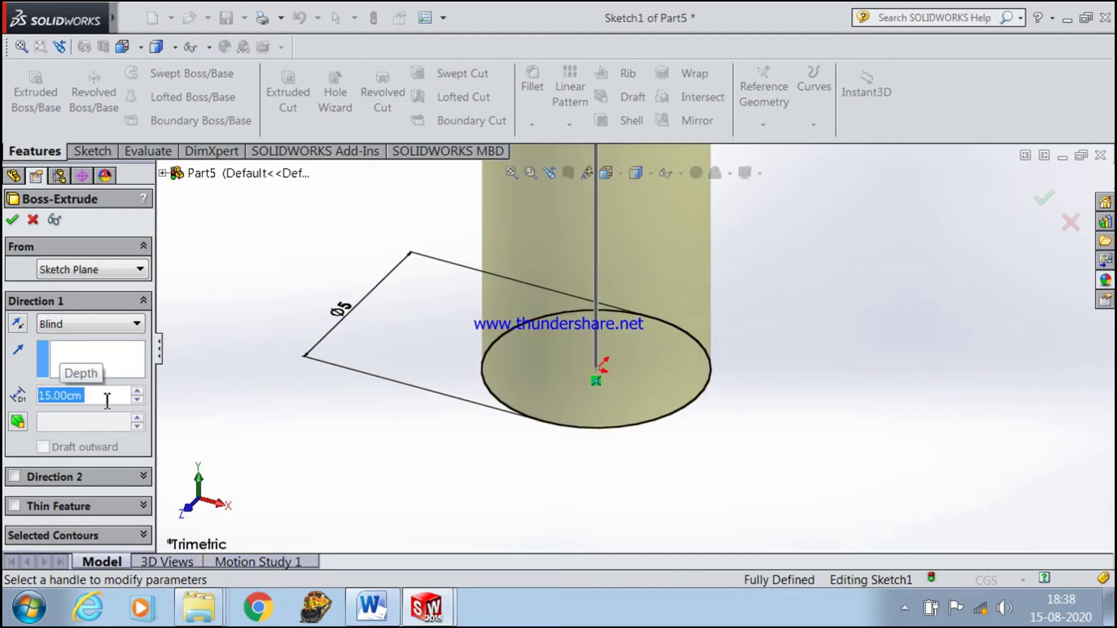
- Try extrusion depths of 8 cm and 5 cm for the cylinder
type("10")
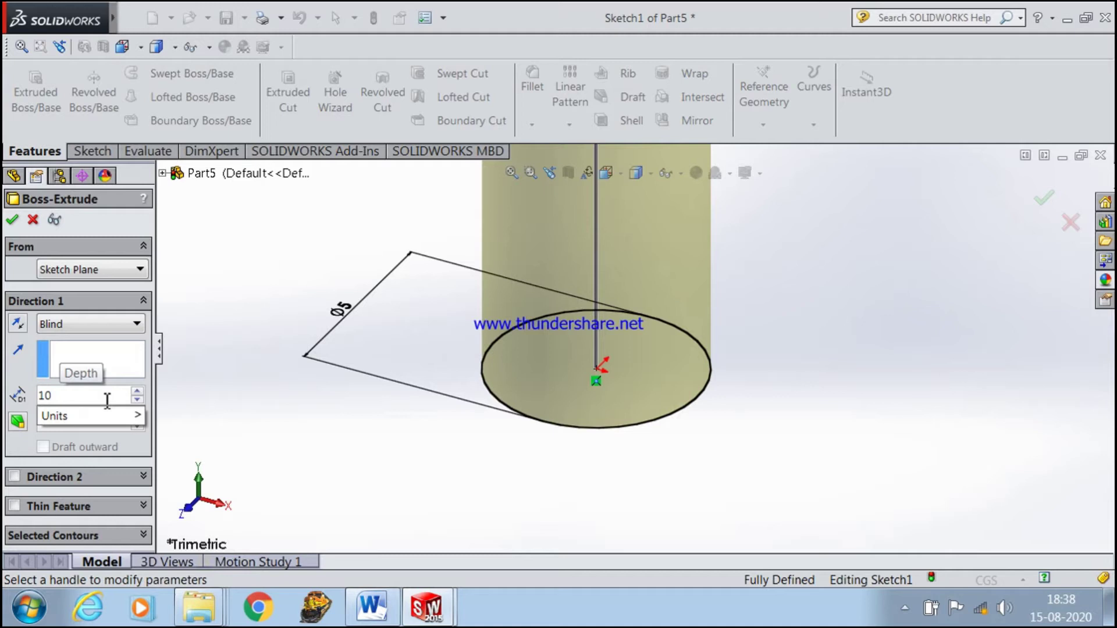
key("BackSpace")
key("BackSpace")
type("8")
key("Return")
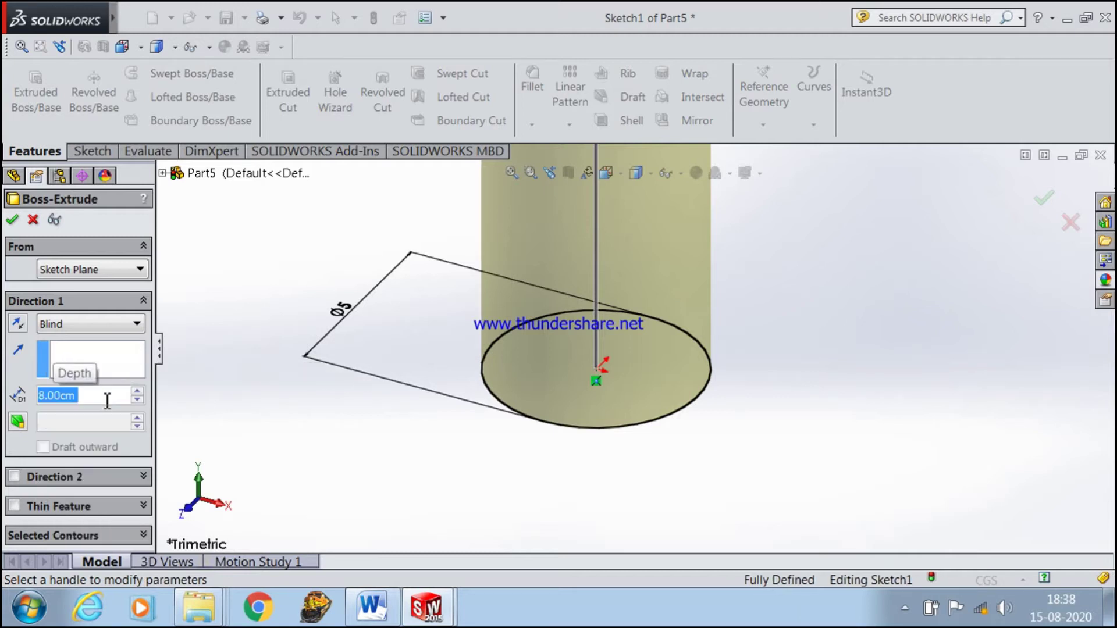
scroll(648, 321, "up", 4)
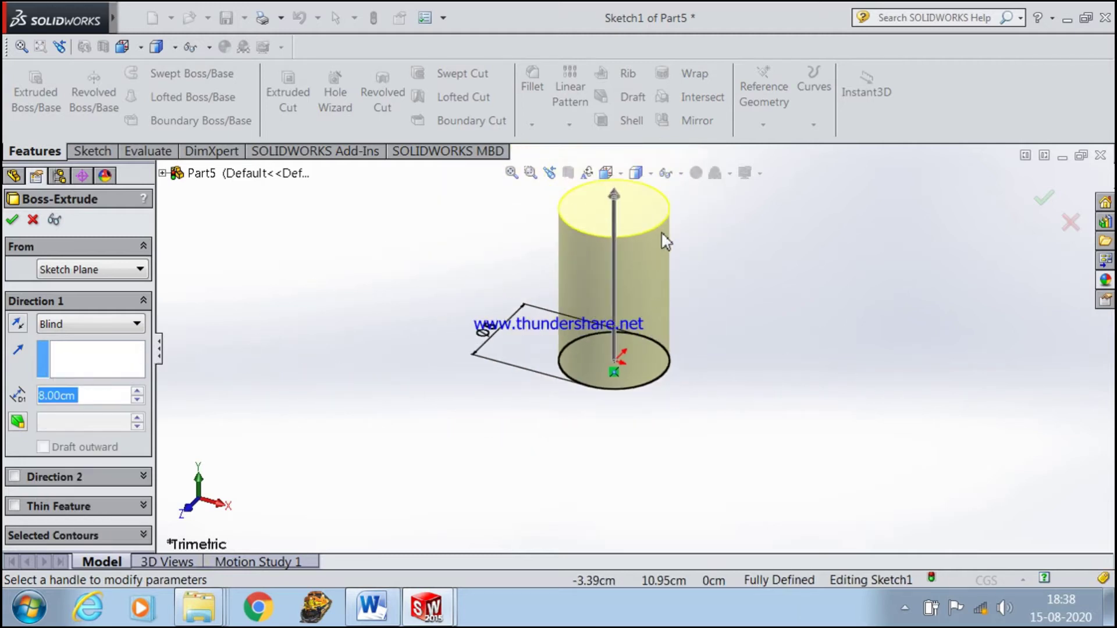
scroll(680, 252, "down", 2)
scroll(624, 238, "down", 2)
scroll(533, 384, "up", 2)
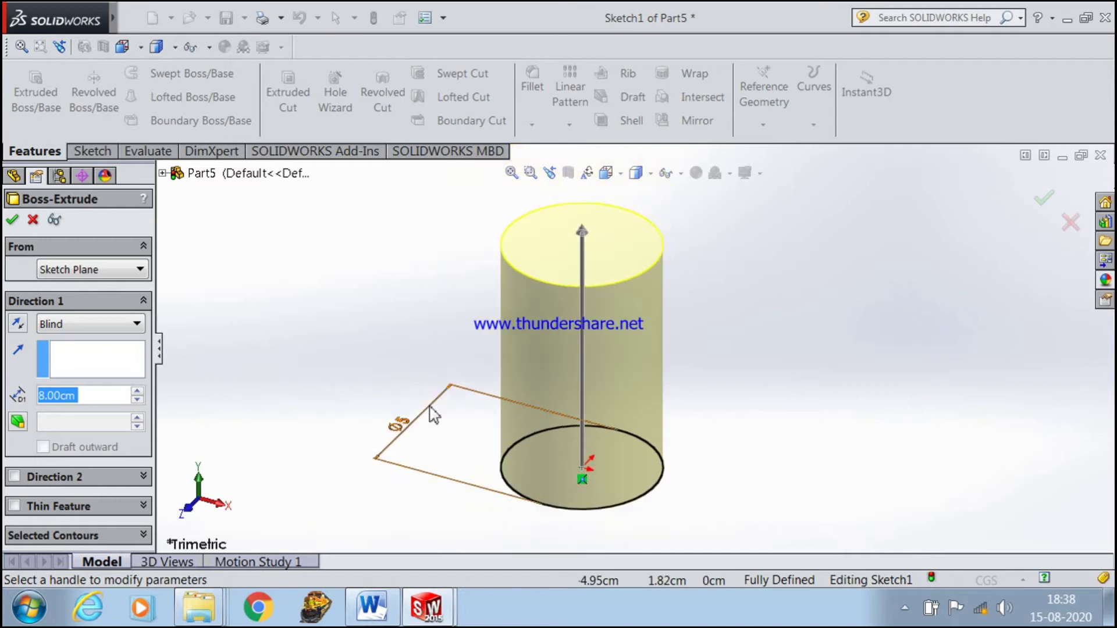
type("5")
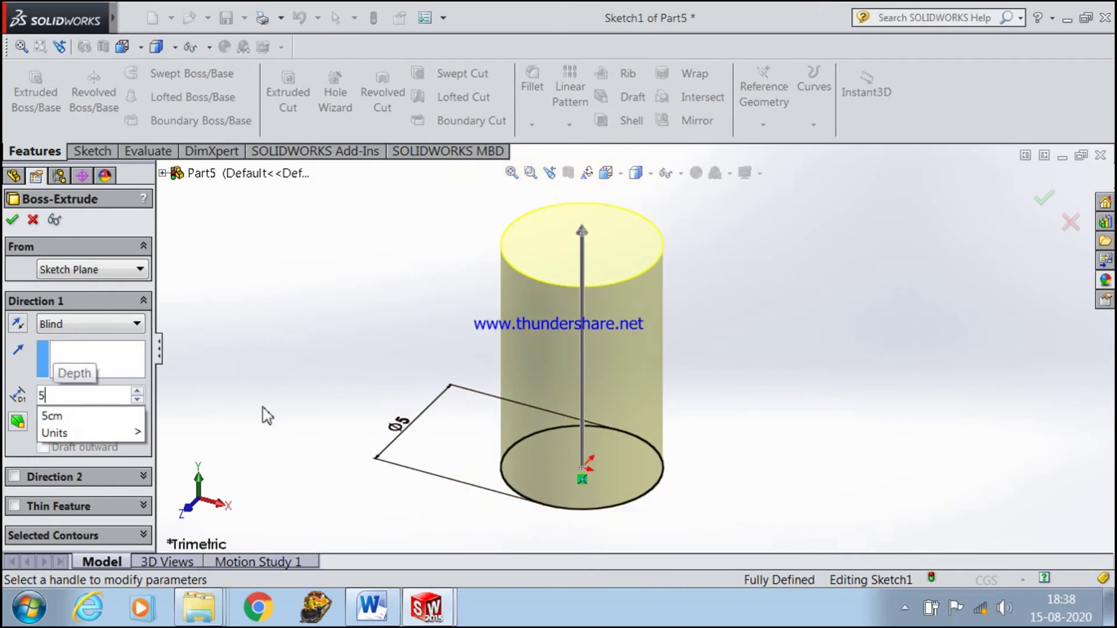
key("Return")
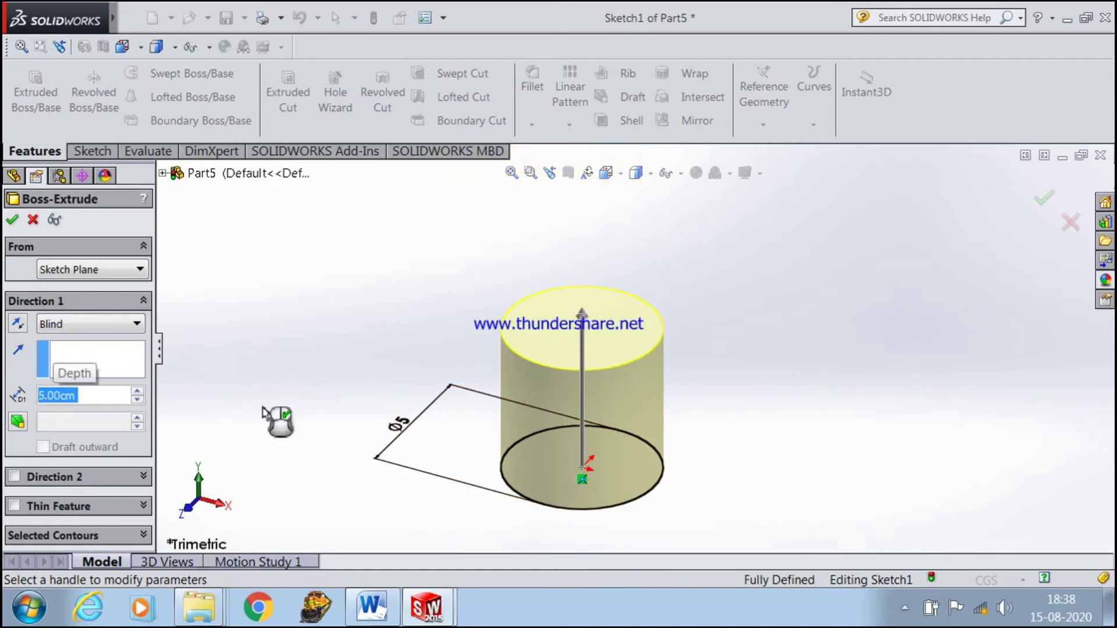
- Set the extrusion depth to 7 cm and complete the cylinder
key("BackSpace")
type("7")
key("Return")
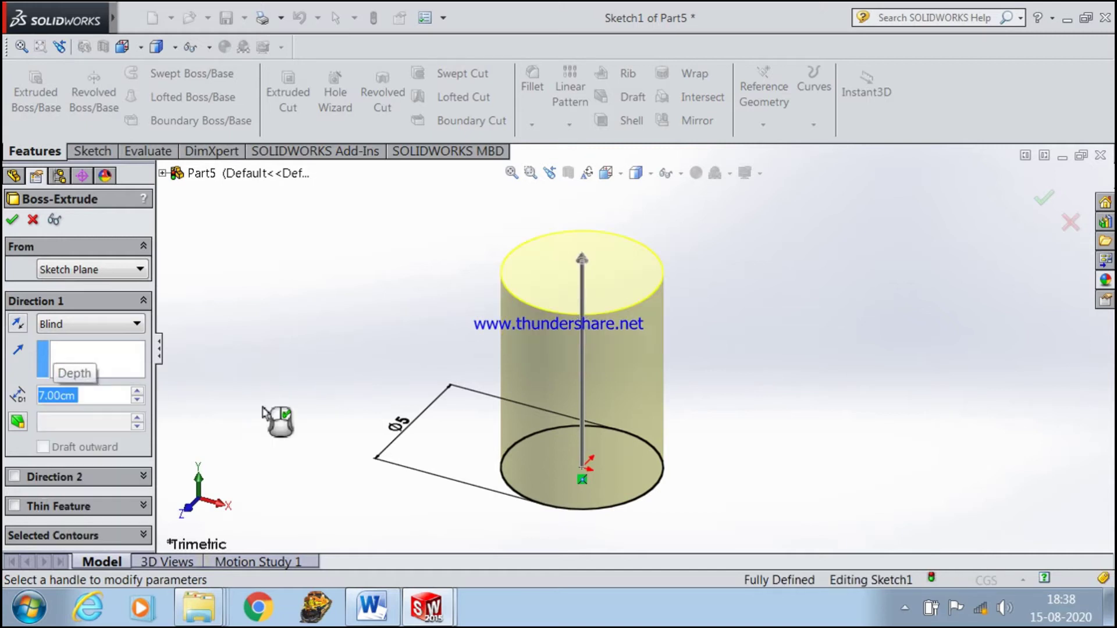
middle_click_drag(963, 412, 939, 390)
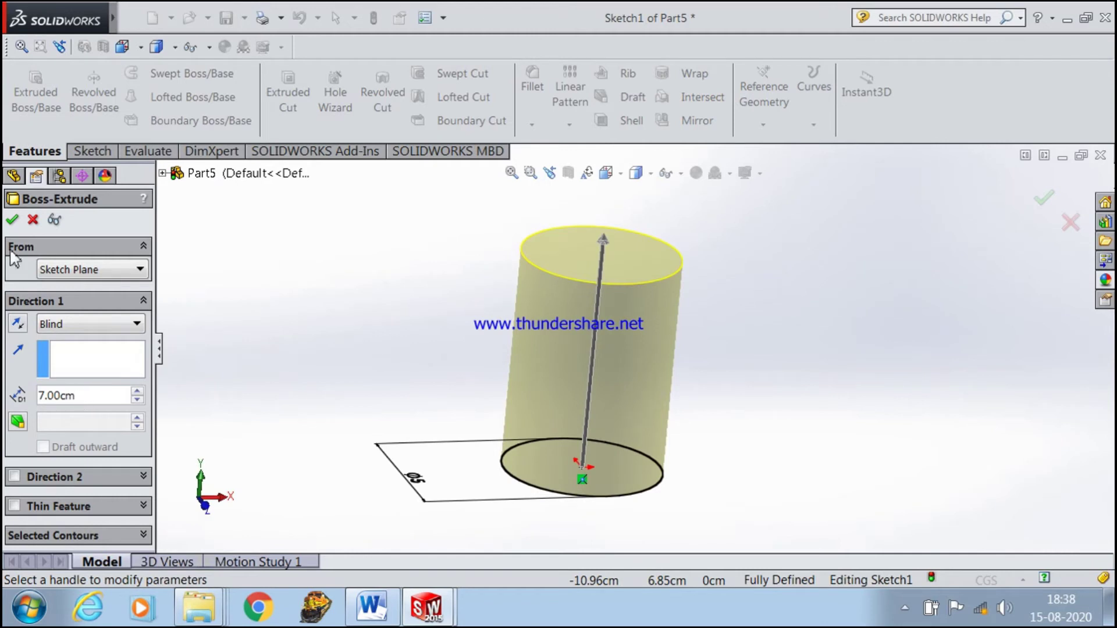
left_click(13, 221)
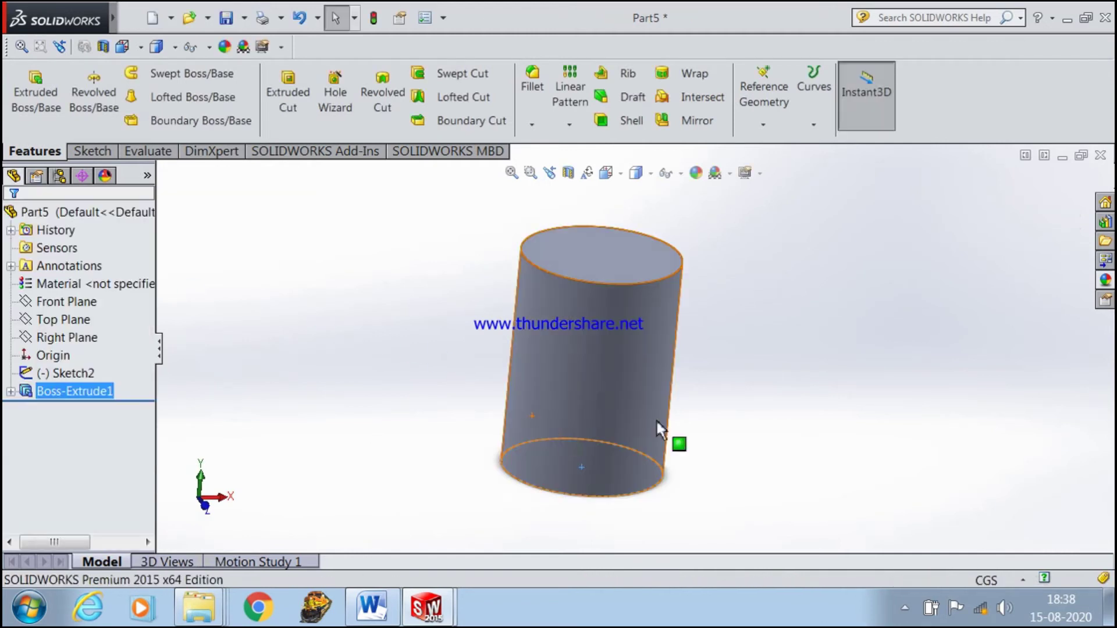
left_click(727, 396)
middle_click_drag(756, 432, 892, 457)
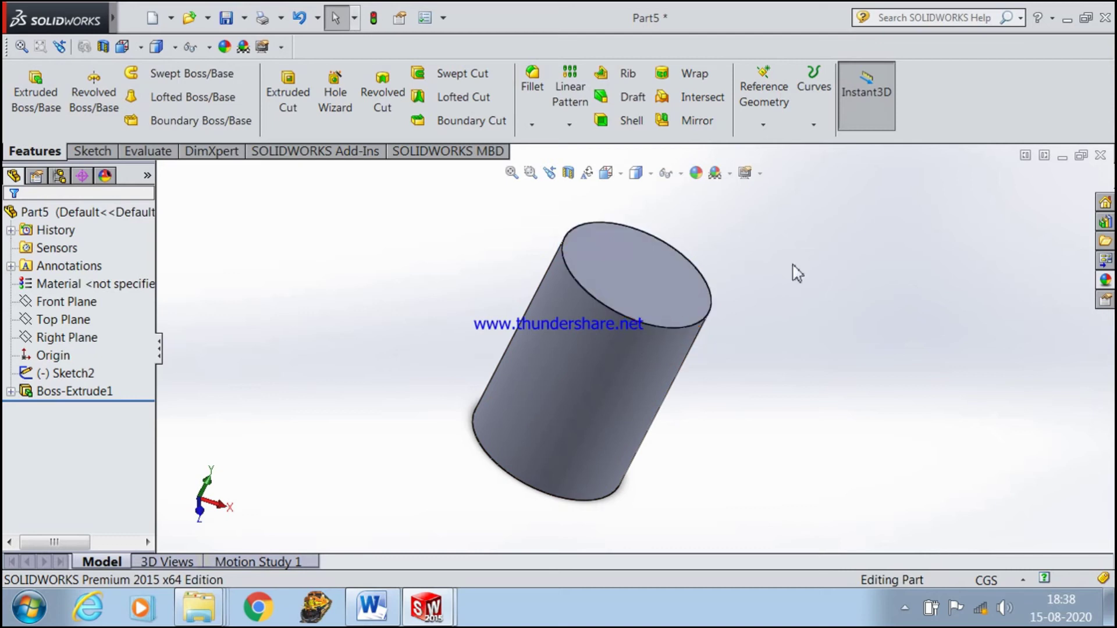
- Orient the view normal to the Top Plane and open a new sketch on that plane
left_click(640, 285)
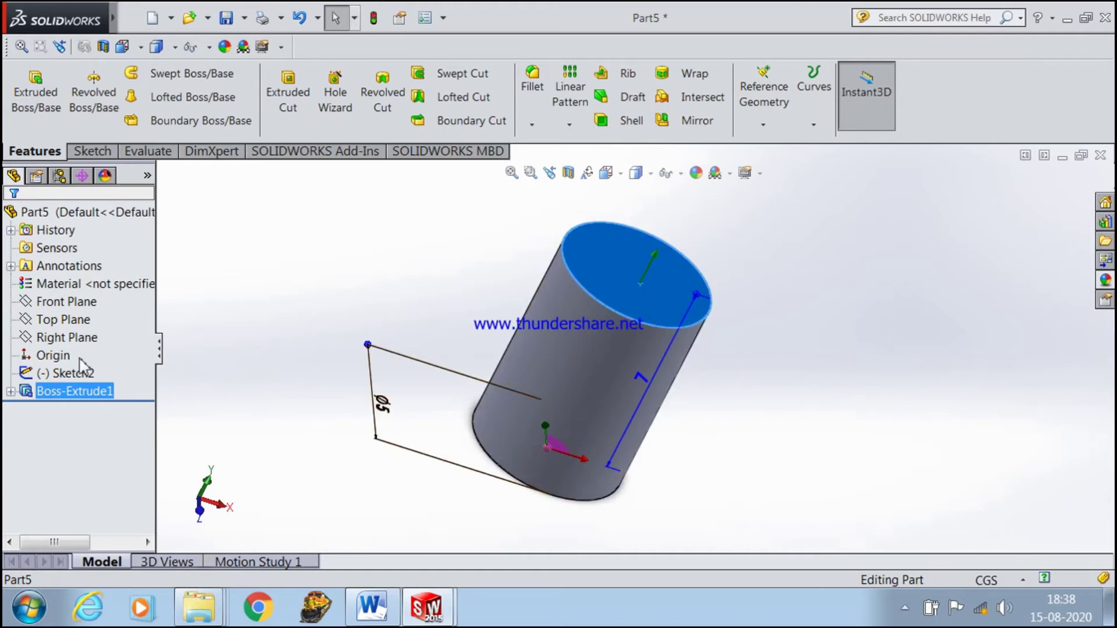
left_click(55, 319)
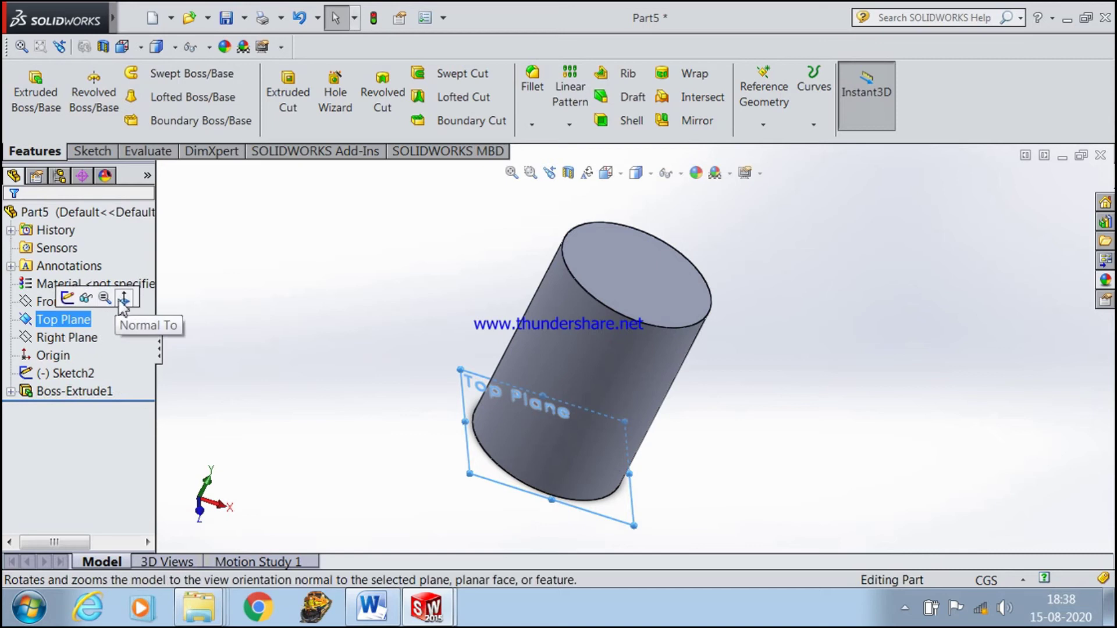
left_click(124, 299)
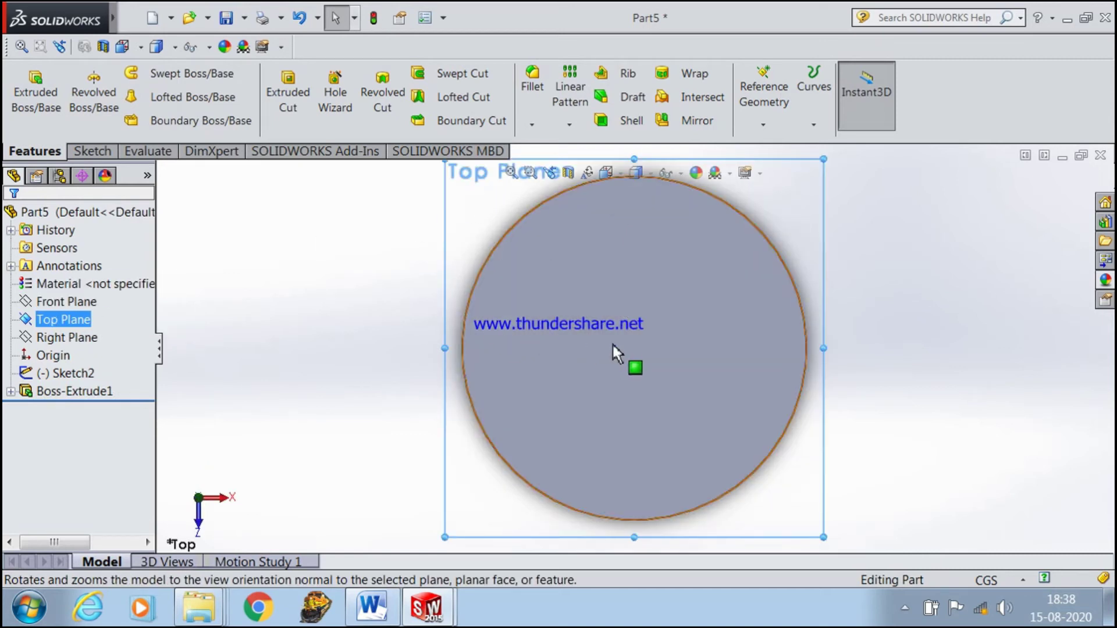
left_click(51, 338, "ctrl")
left_click(23, 320)
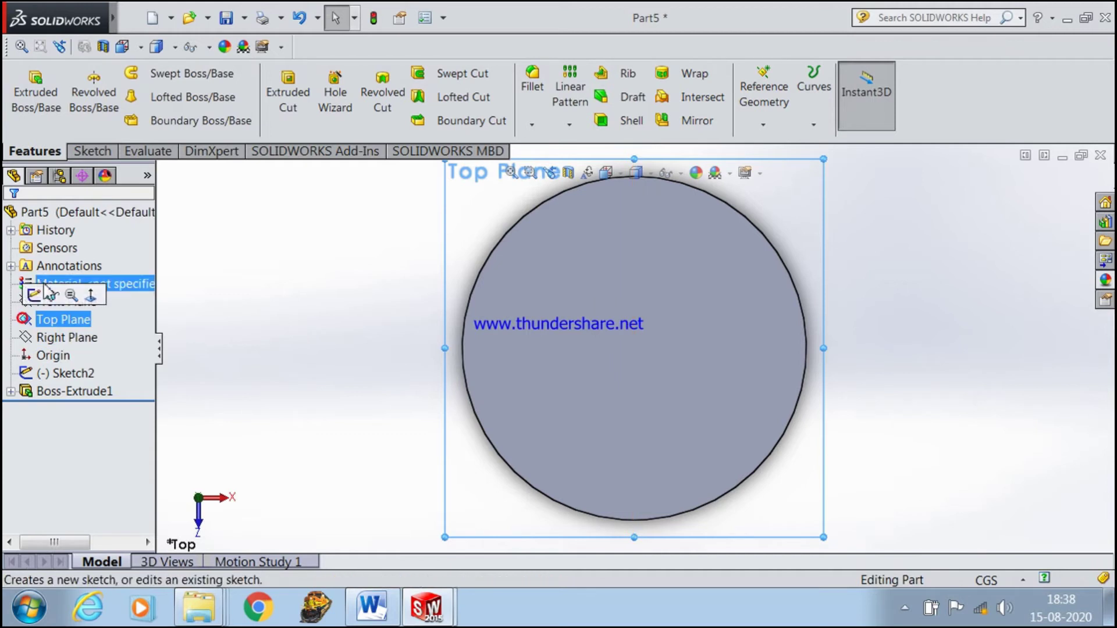
left_click(33, 296)
- Sketch a circle about 4 cm in diameter, centred on the origin and inside the cylinder's outline
left_click(162, 74)
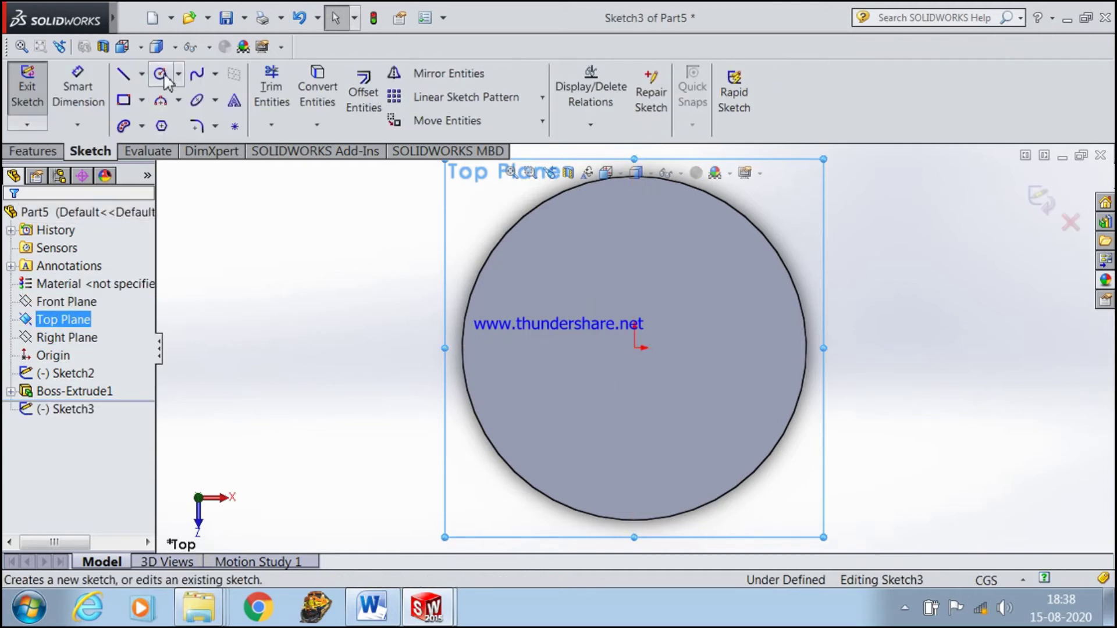
left_click(634, 348)
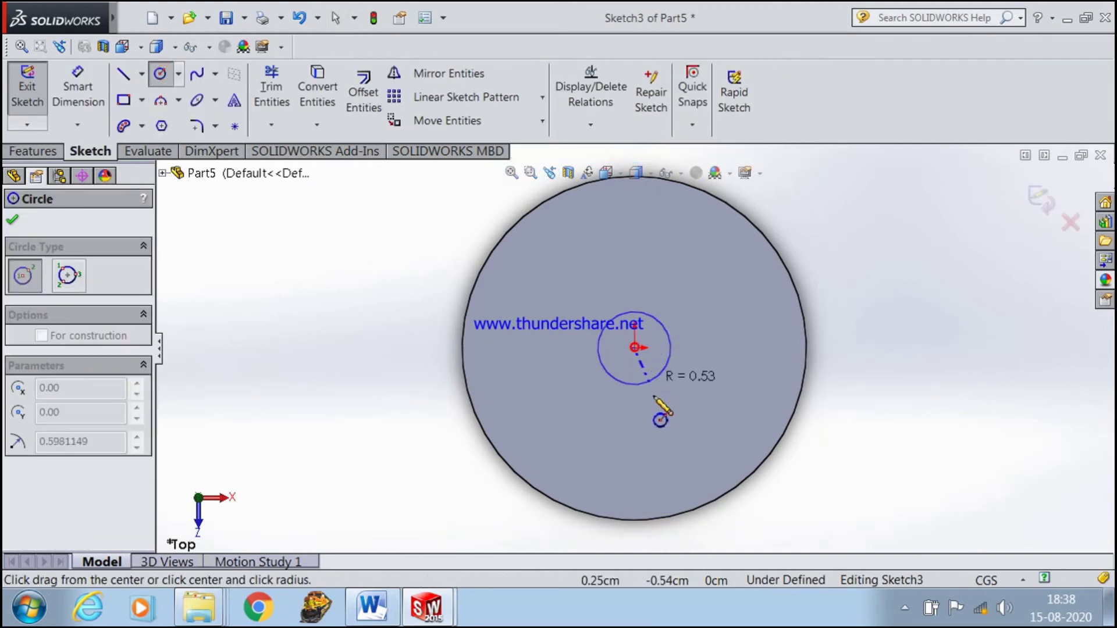
left_click(690, 473)
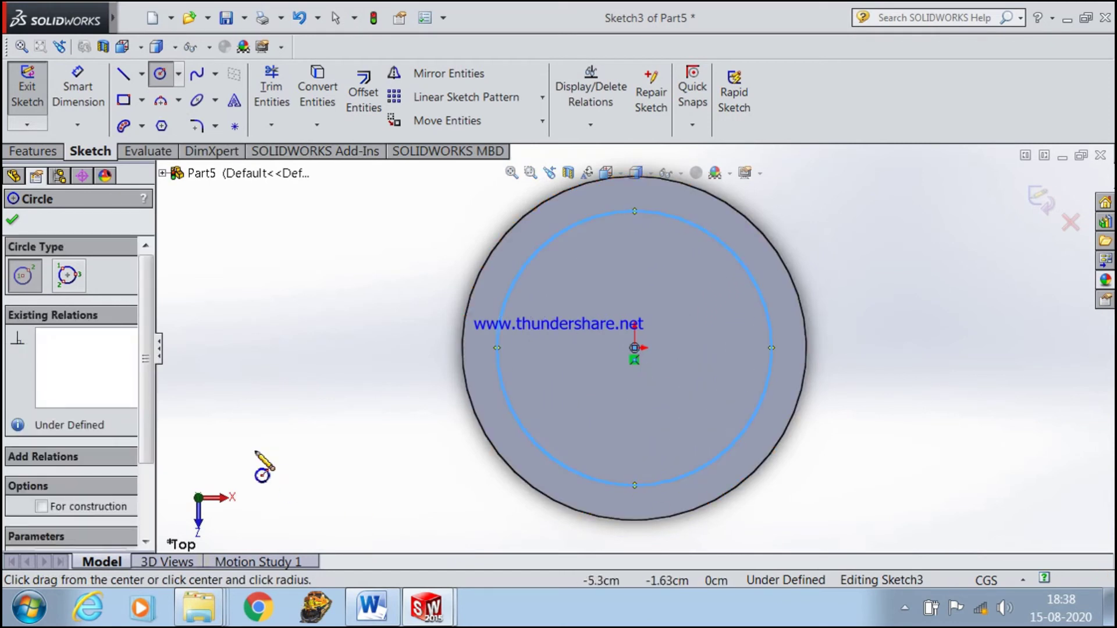
left_click(12, 221)
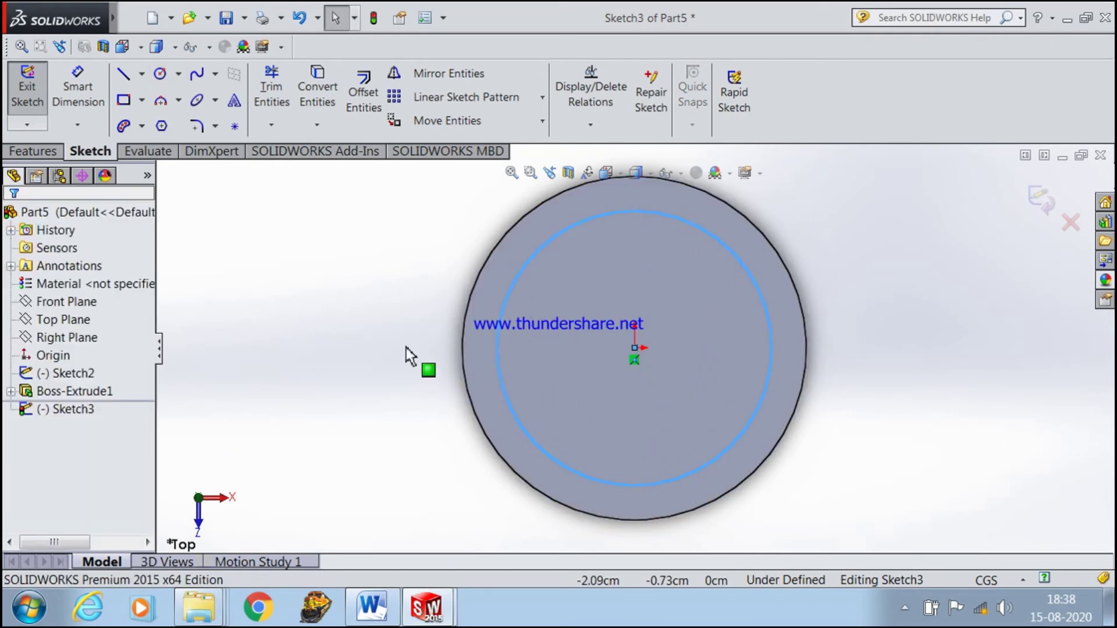
- Dimension the inner circle's diameter as 4 cm
left_click(82, 99)
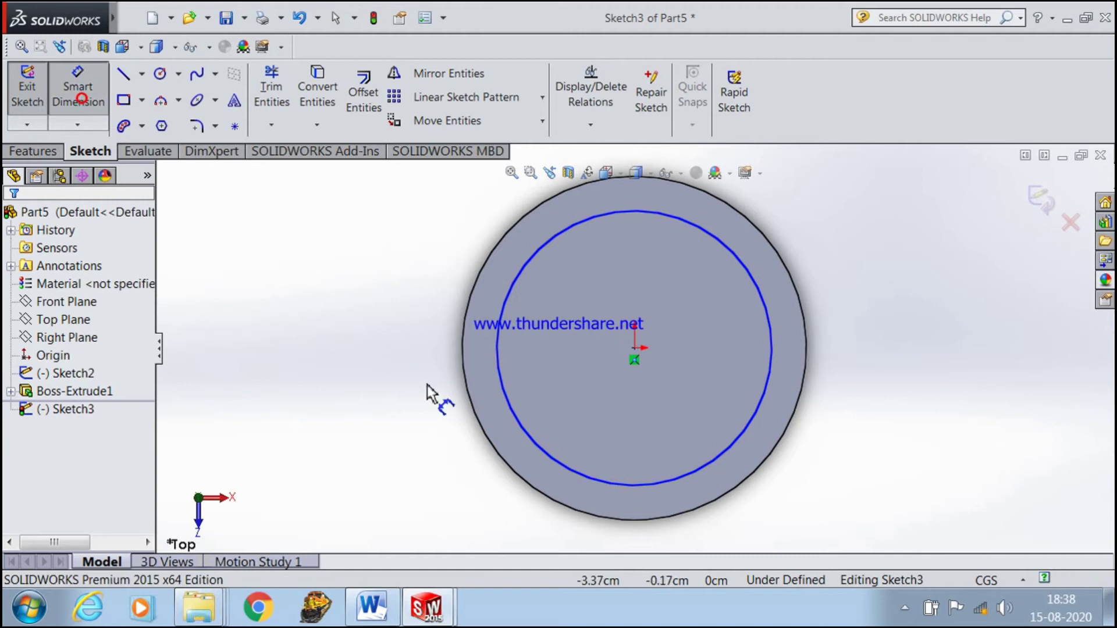
left_click(523, 423)
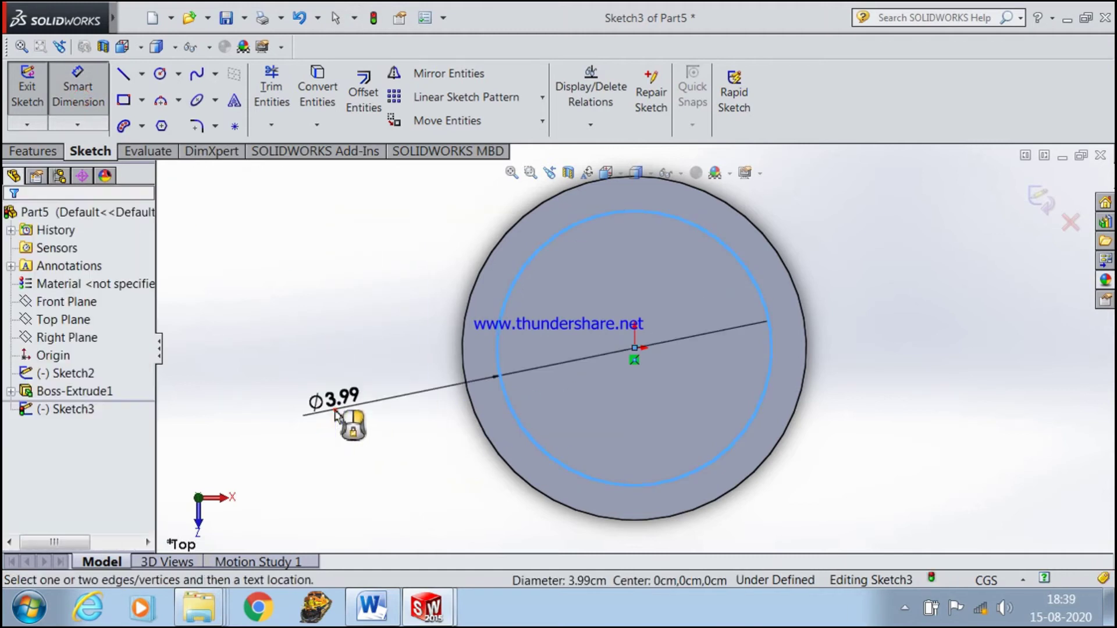
left_click(334, 411)
type("4")
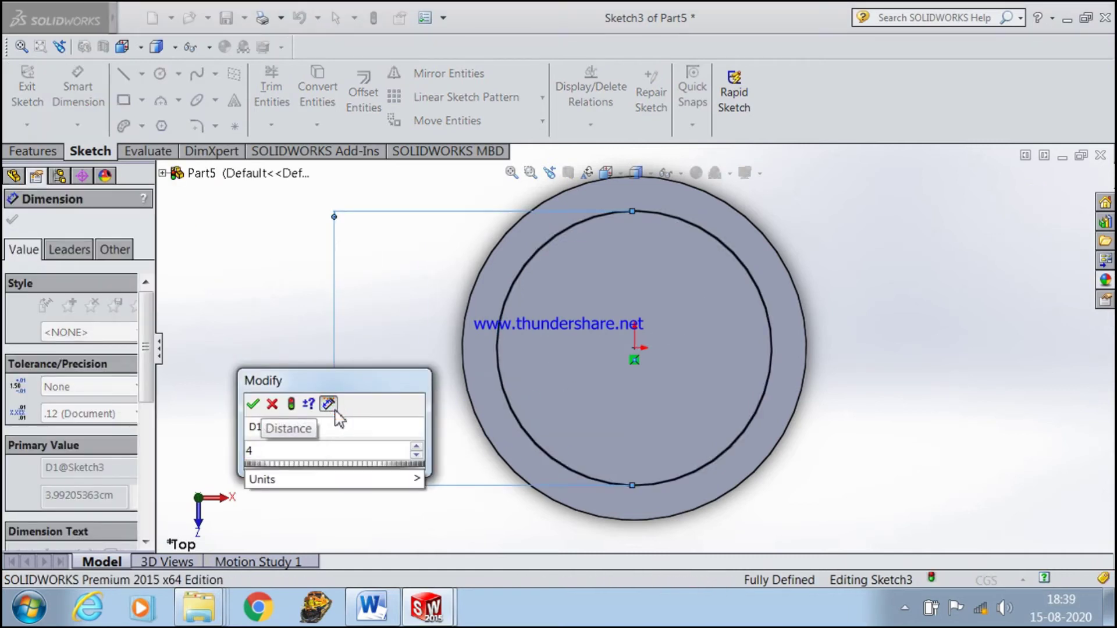
key("Return")
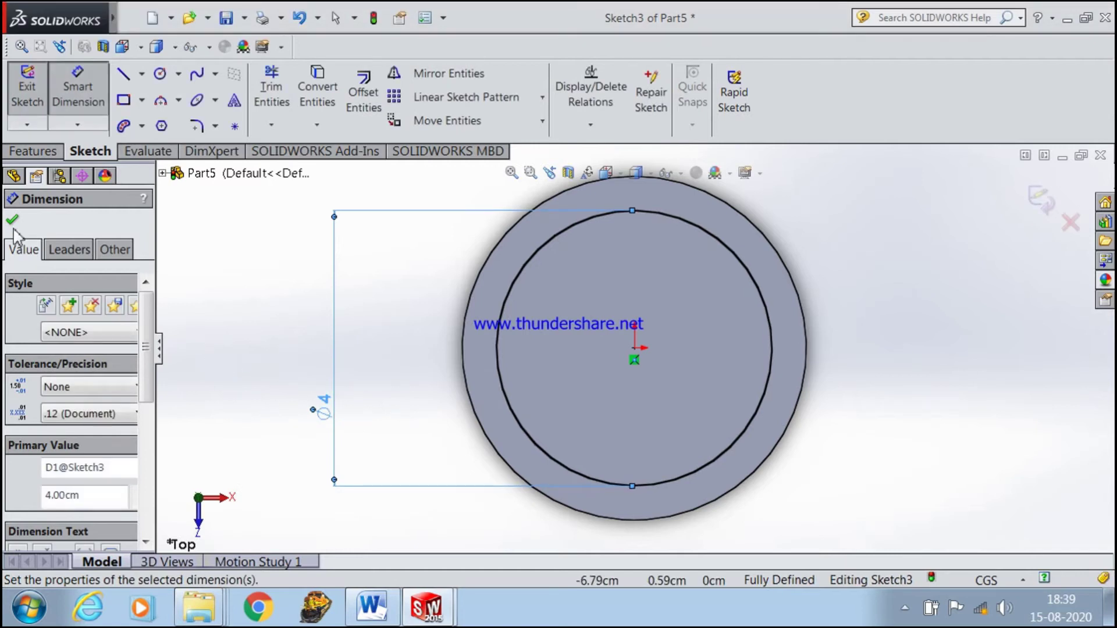
left_click(10, 222)
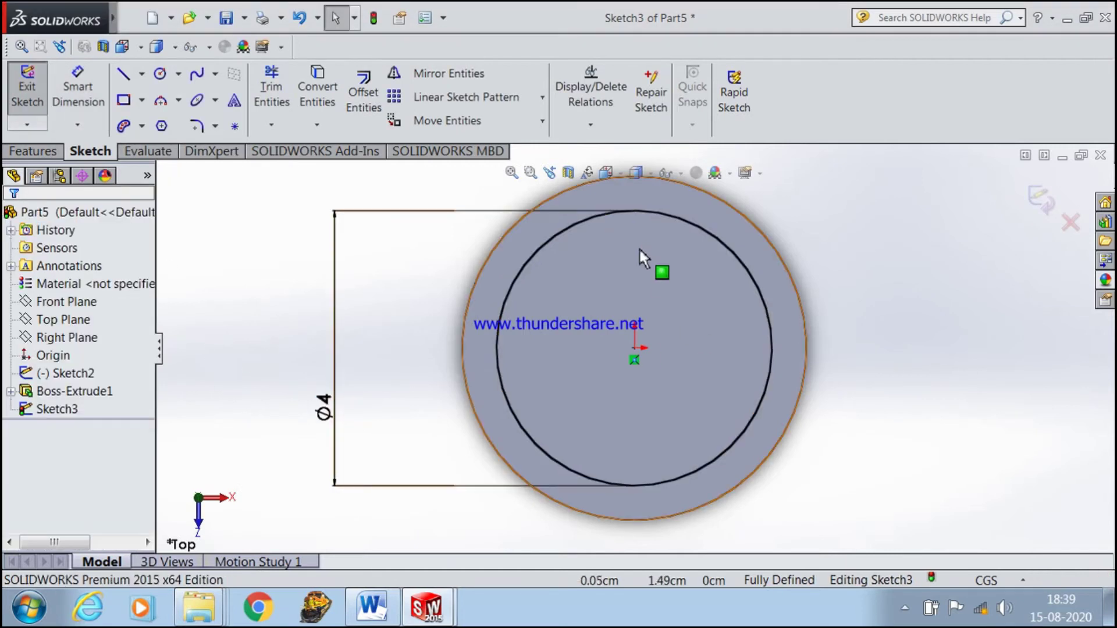
- Exit the sketch and try changing the inner circle's diameter dimension to 4.5 cm
scroll(646, 271, "down", 2)
scroll(657, 314, "up", 2)
scroll(669, 478, "down", 2)
scroll(559, 448, "up", 2)
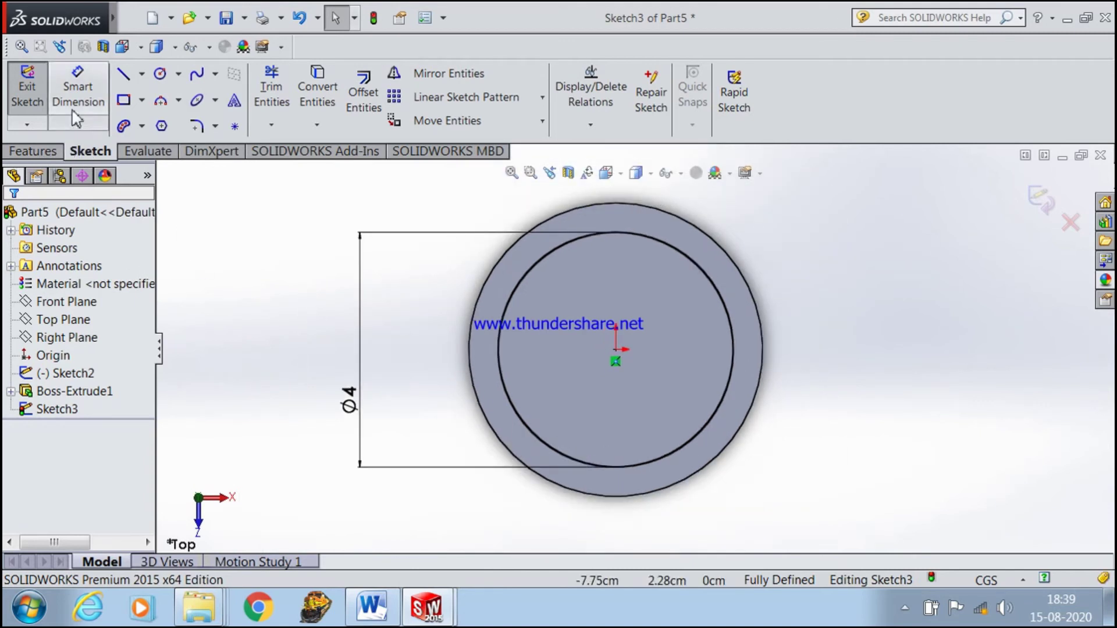
double_click(351, 406)
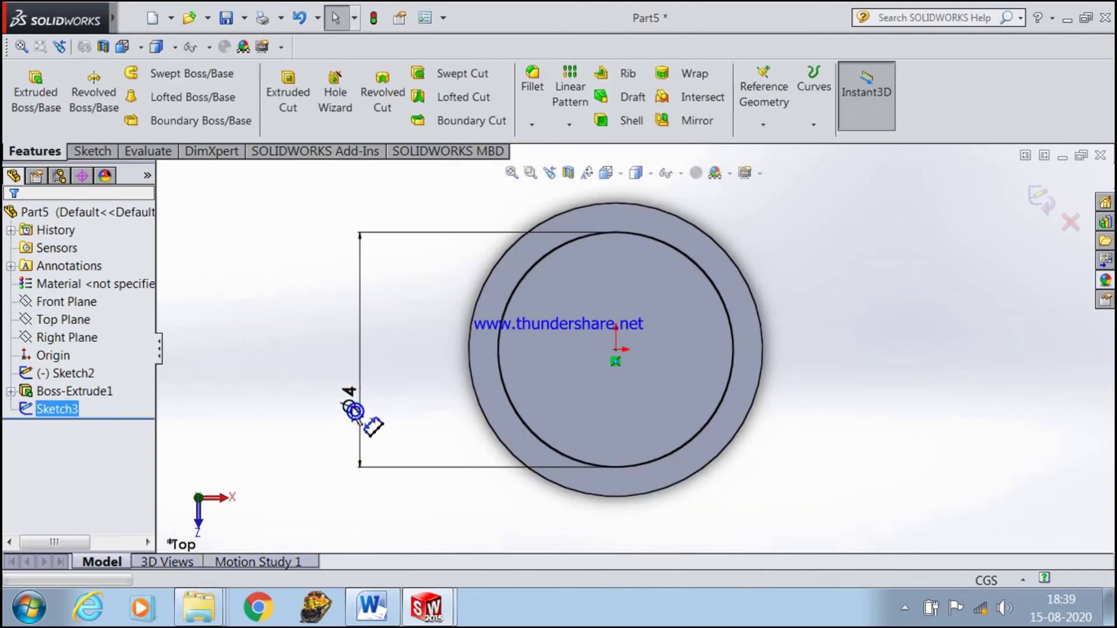
left_click(351, 406)
double_click(352, 408)
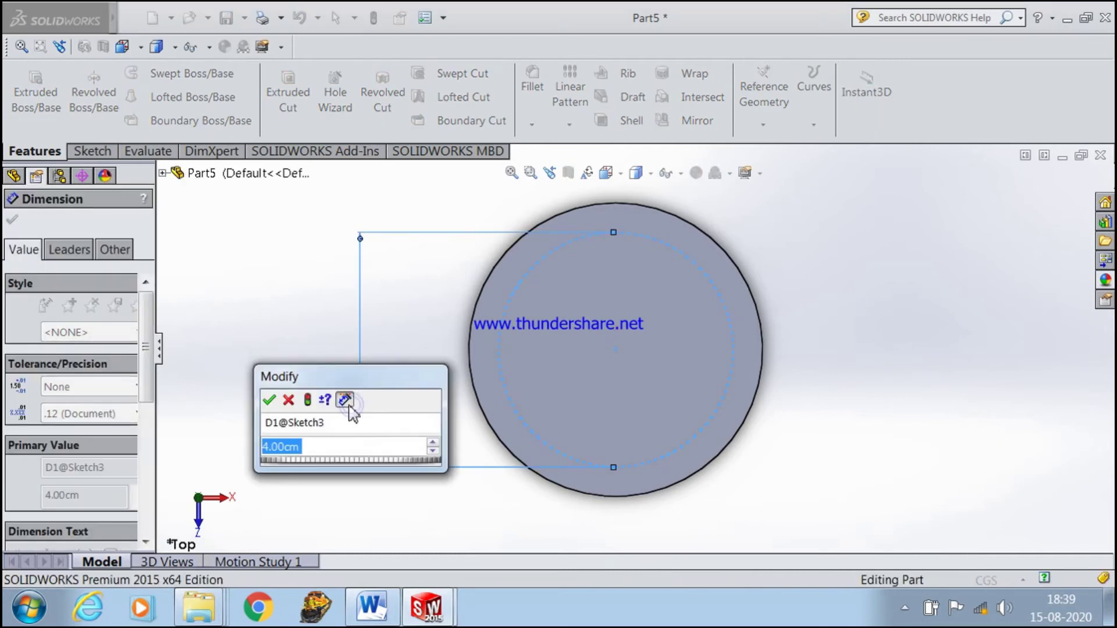
type("4.5")
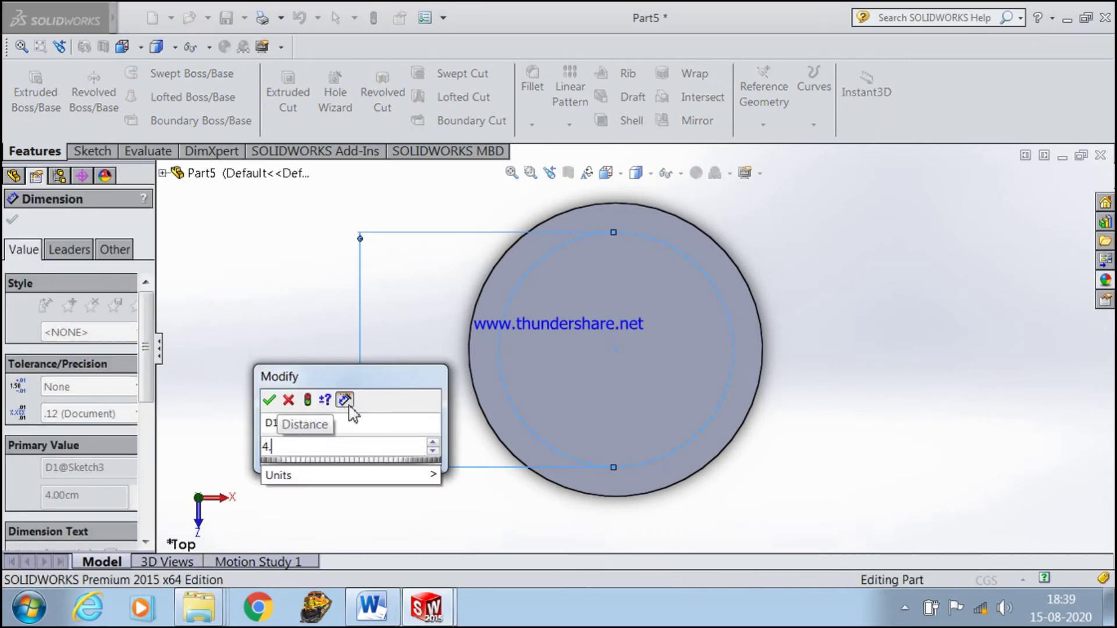
key("Return")
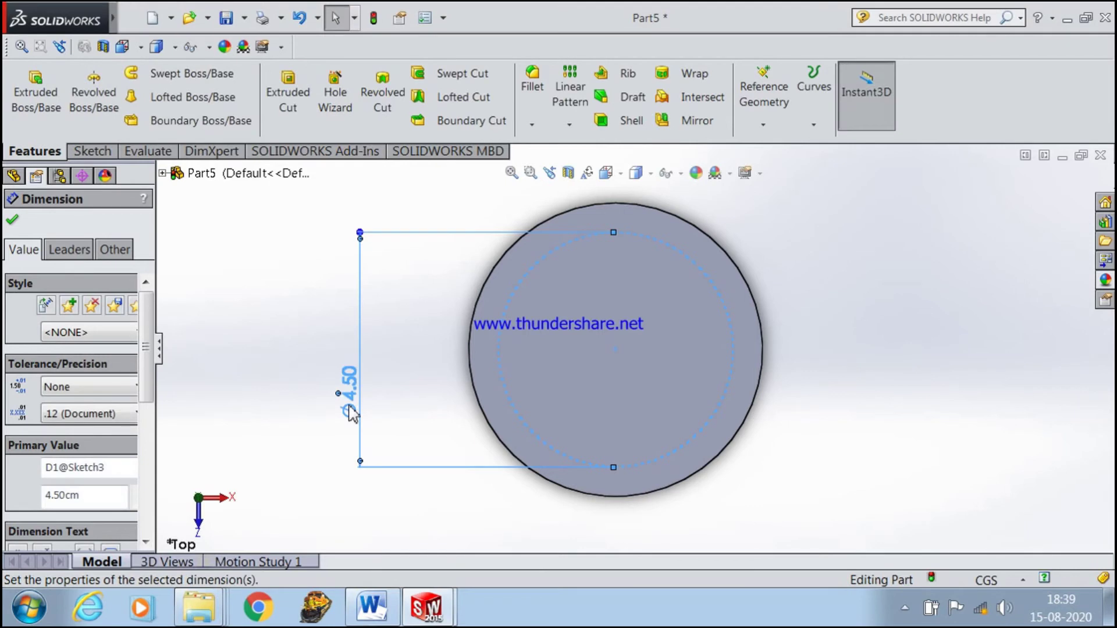
left_click(12, 221)
- Inspect the inner circle and undo the last two edits to its diameter, returning to its sketch
scroll(606, 361, "down", 2)
scroll(393, 389, "up", 2)
scroll(645, 382, "down", 3)
left_click(514, 477)
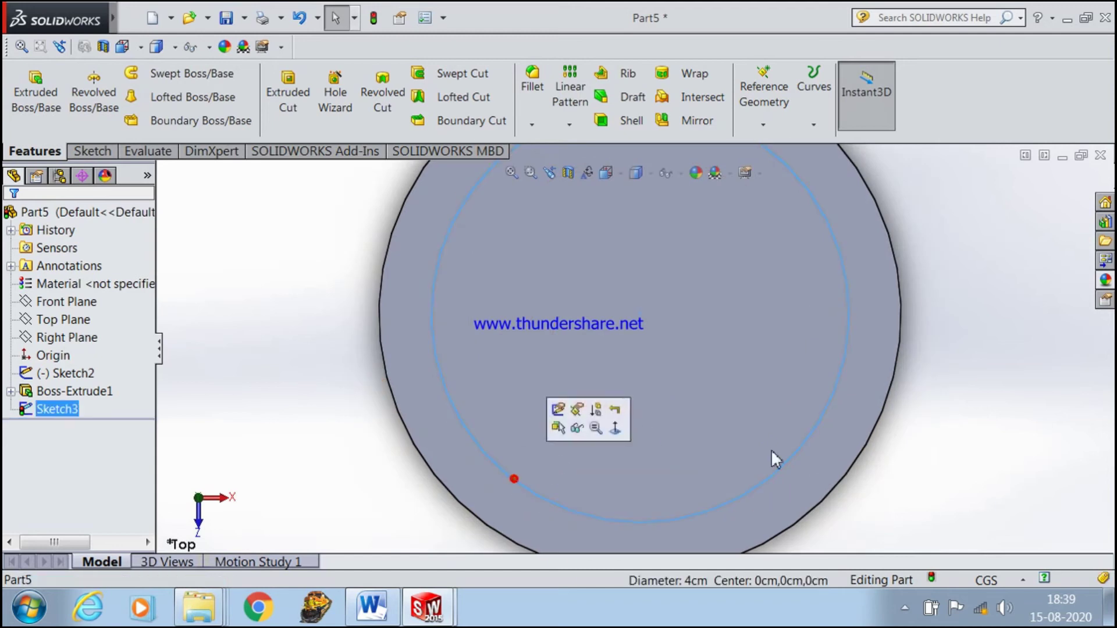
scroll(773, 454, "up", 3)
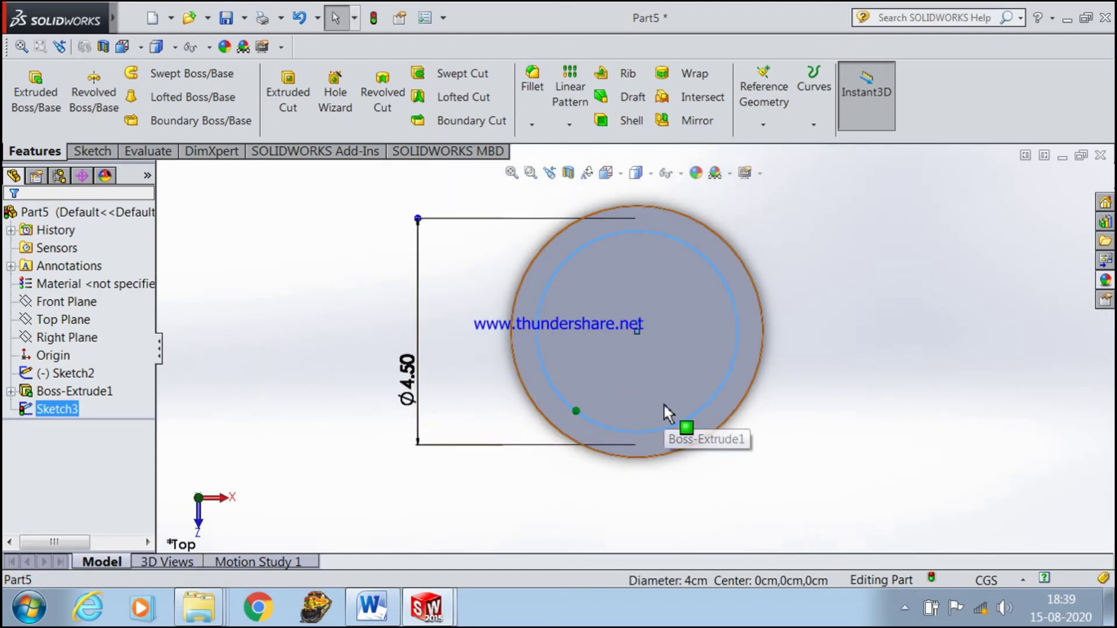
key("ctrl+z")
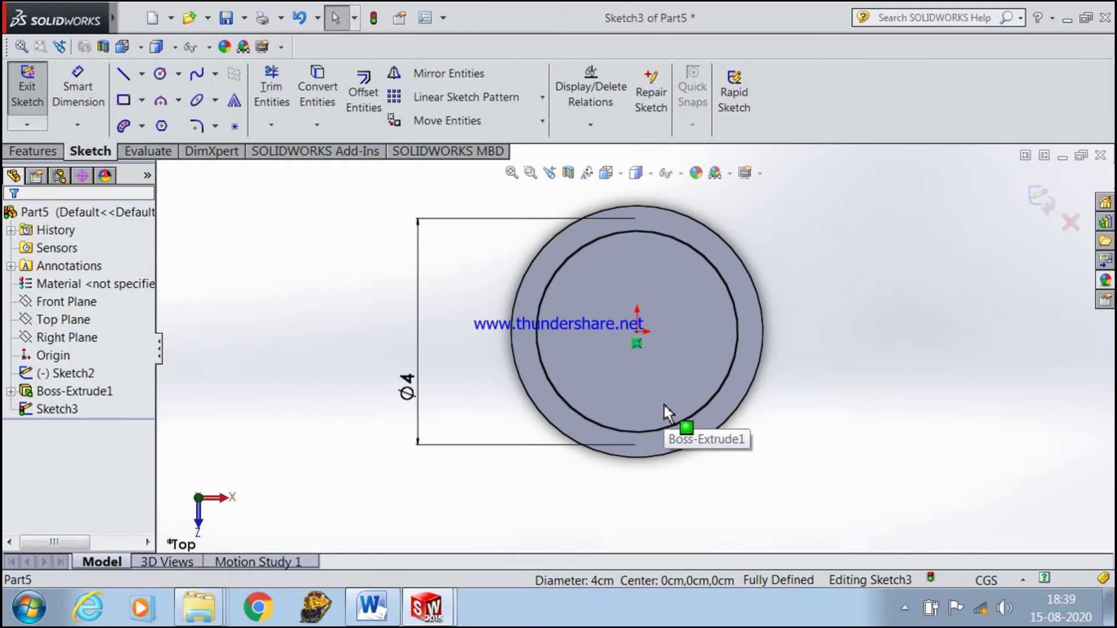
key("ctrl+z")
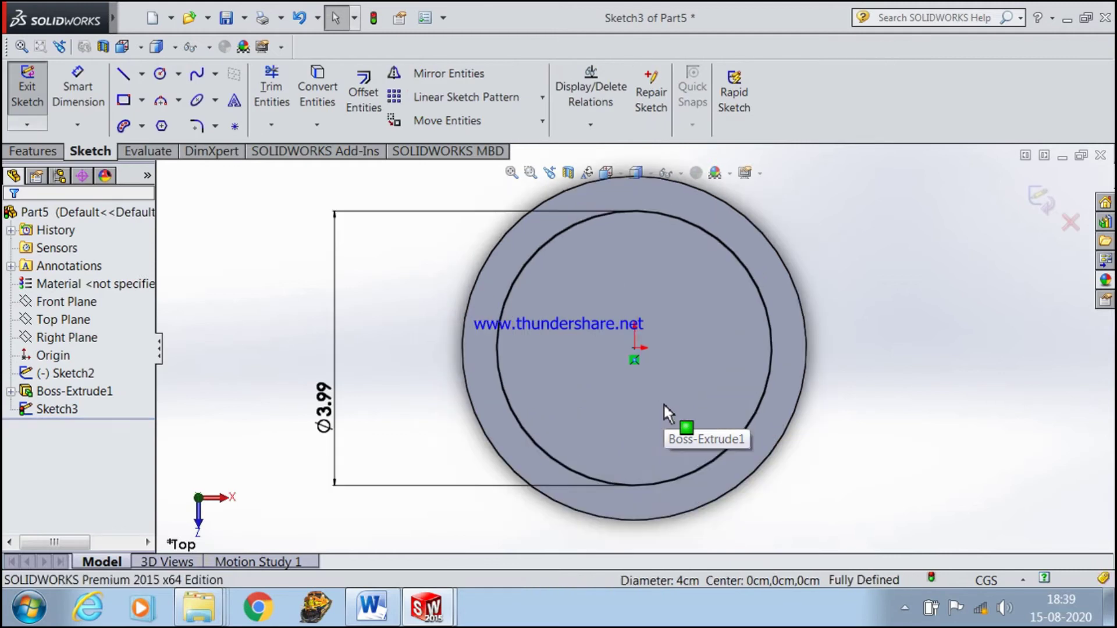
- Set the inner circle's diameter dimension to 4.5 cm within the open sketch
left_click(322, 410)
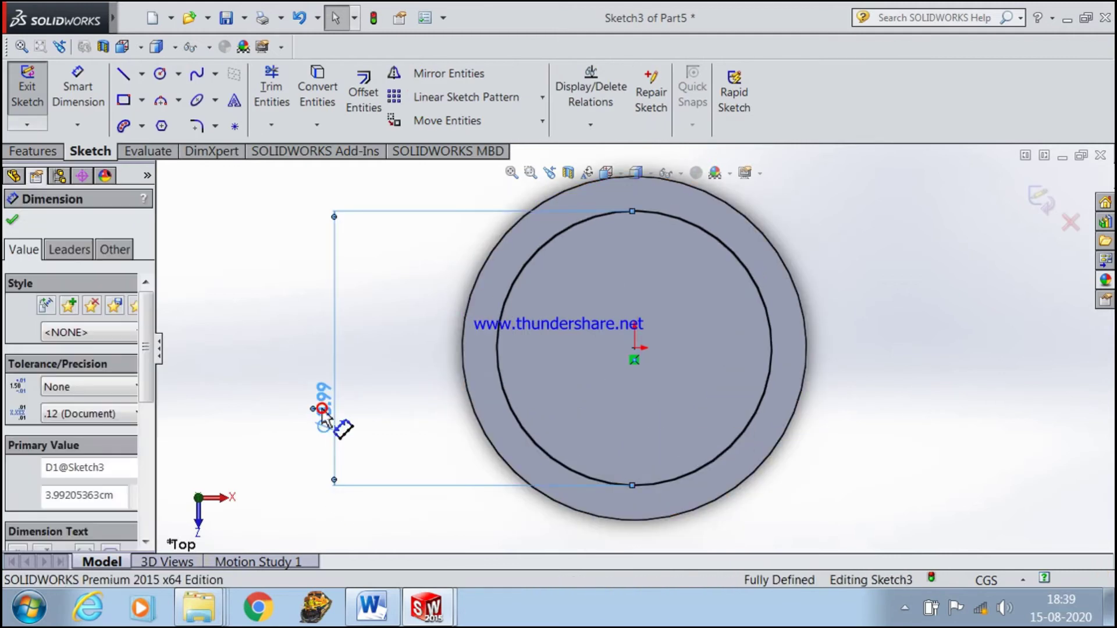
double_click(323, 413)
type("4")
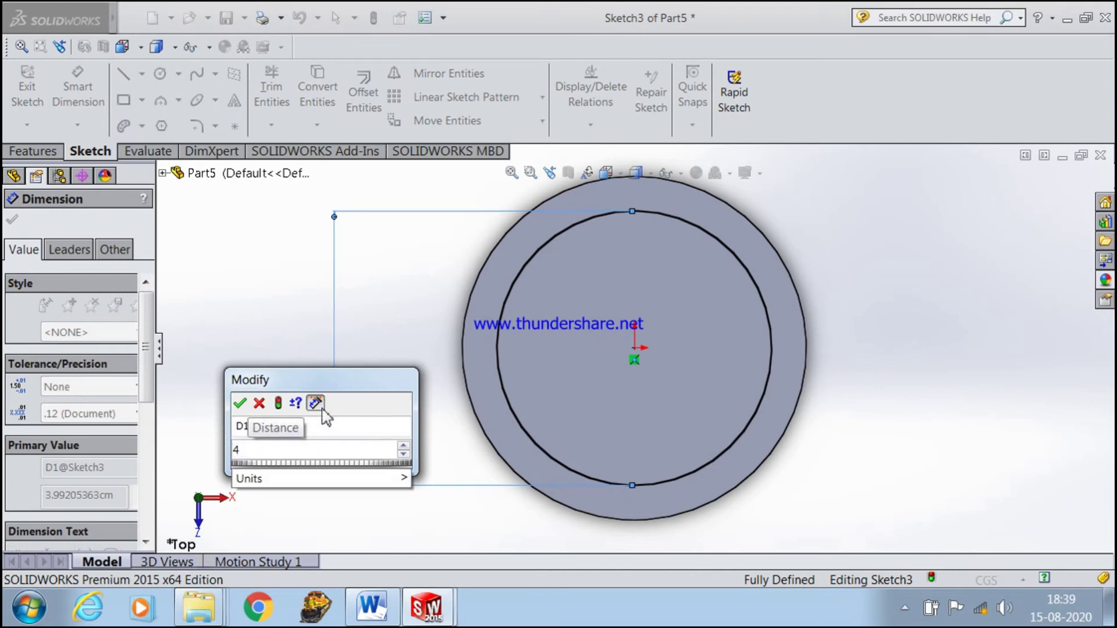
type(".5")
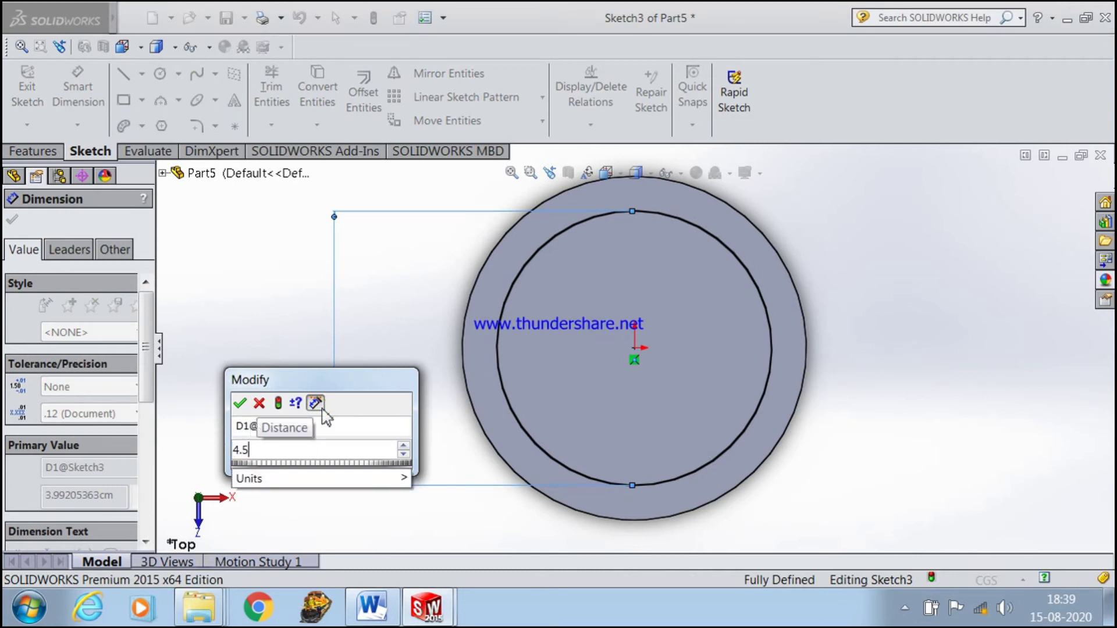
key("Return")
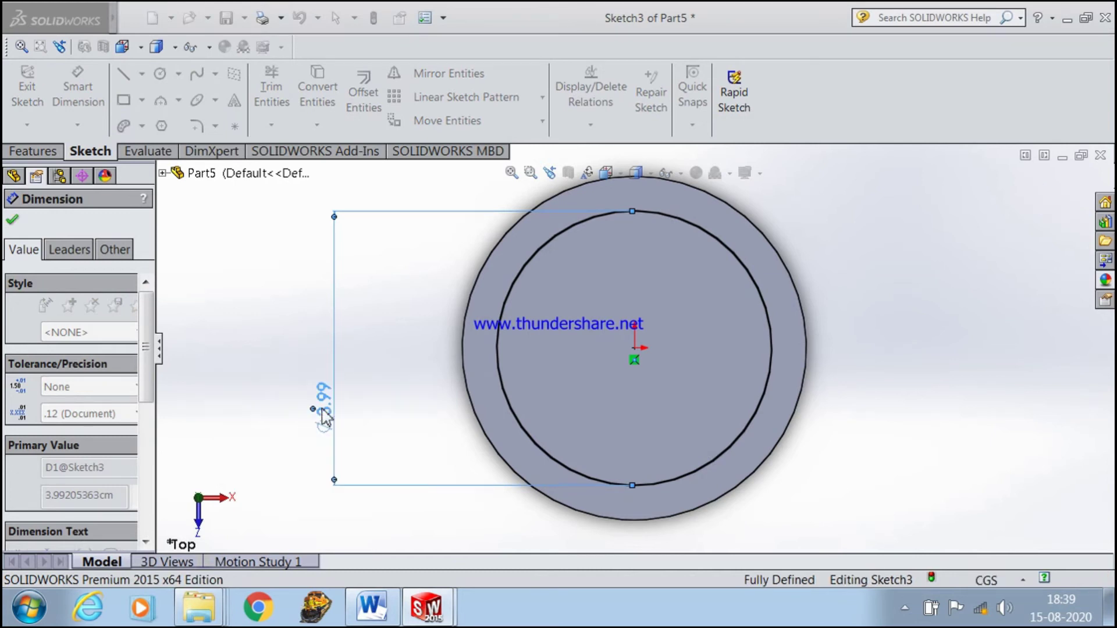
left_click(13, 221)
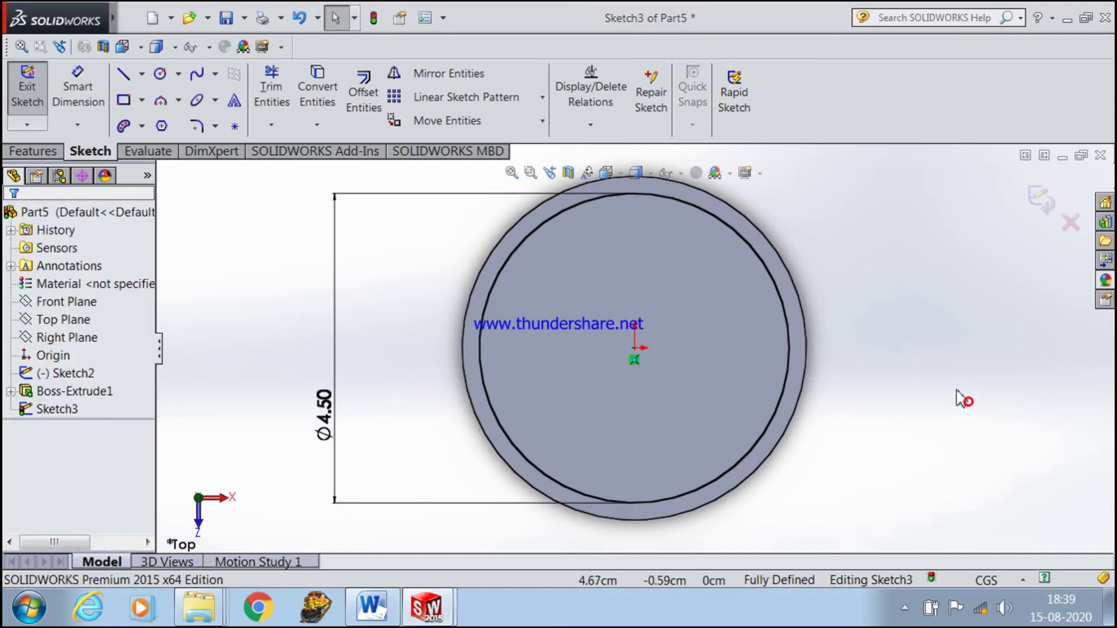
- Start a blind Extruded Cut from the inner circle with a depth of 4.5 cm
scroll(448, 512, "up", 1)
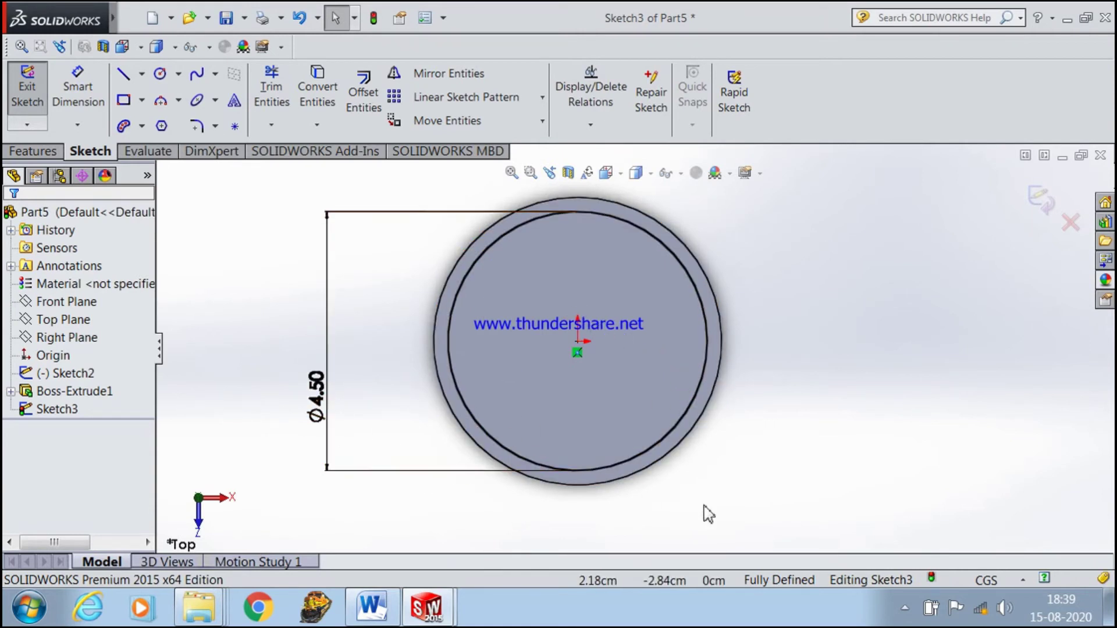
left_click(32, 152)
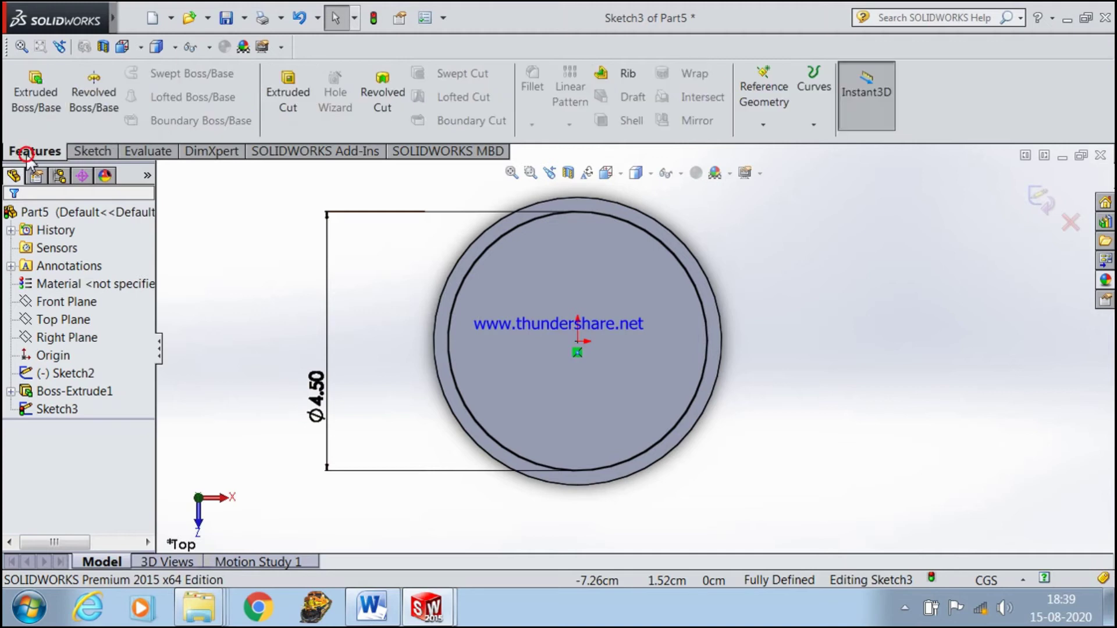
left_click(288, 96)
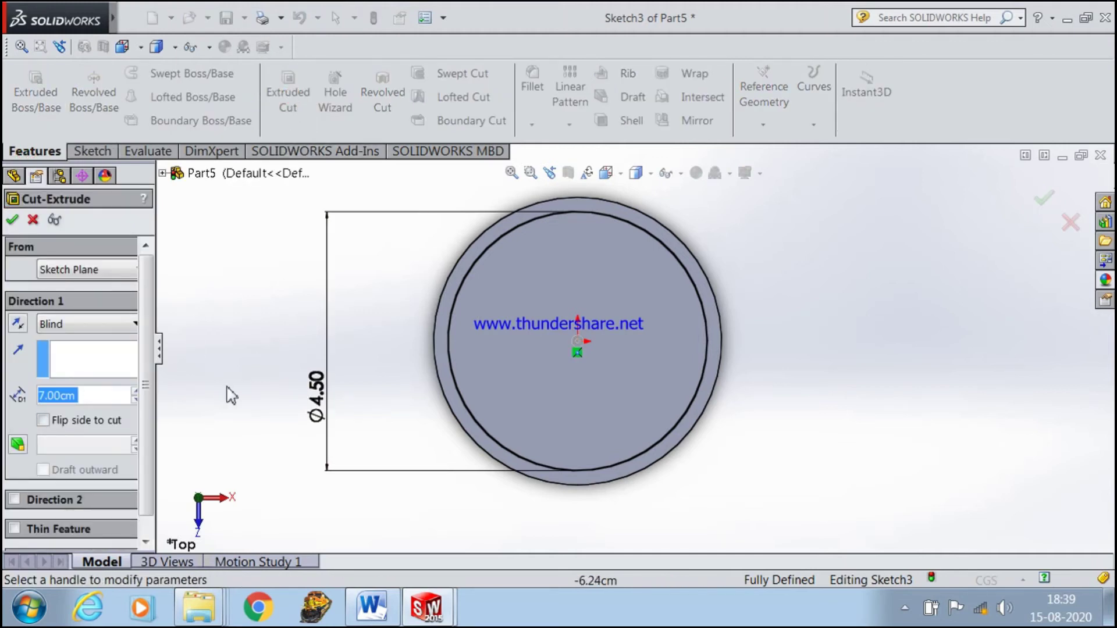
left_click(562, 357)
left_click(491, 361)
middle_click_drag(752, 481, 780, 481)
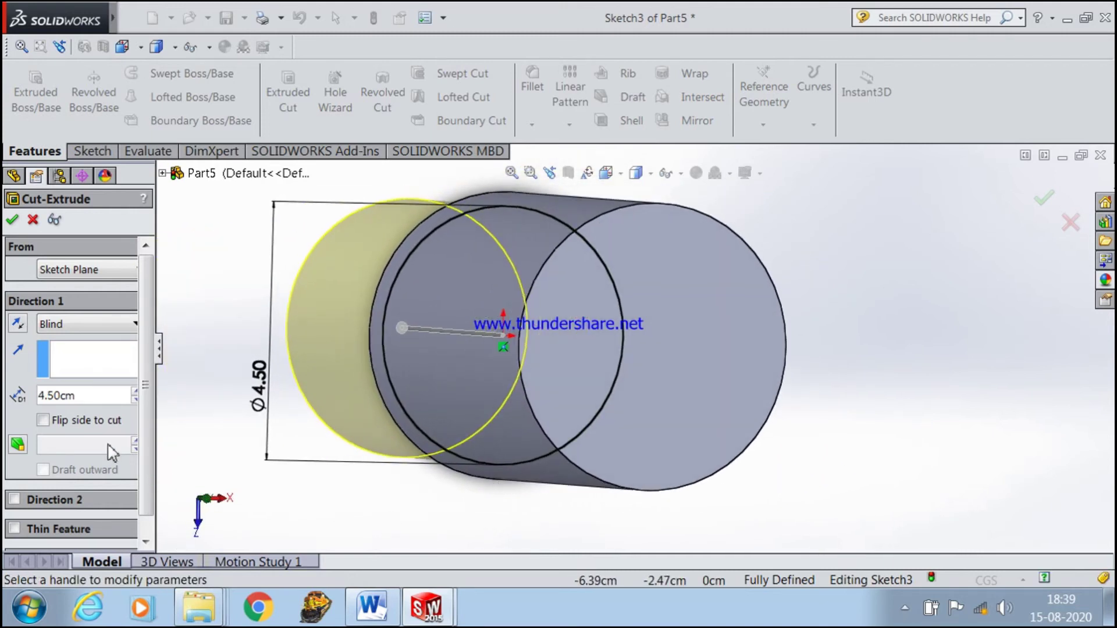
- Set the cut's end condition to Through All and reverse its direction into the cylinder
left_click(87, 324)
left_click(85, 355)
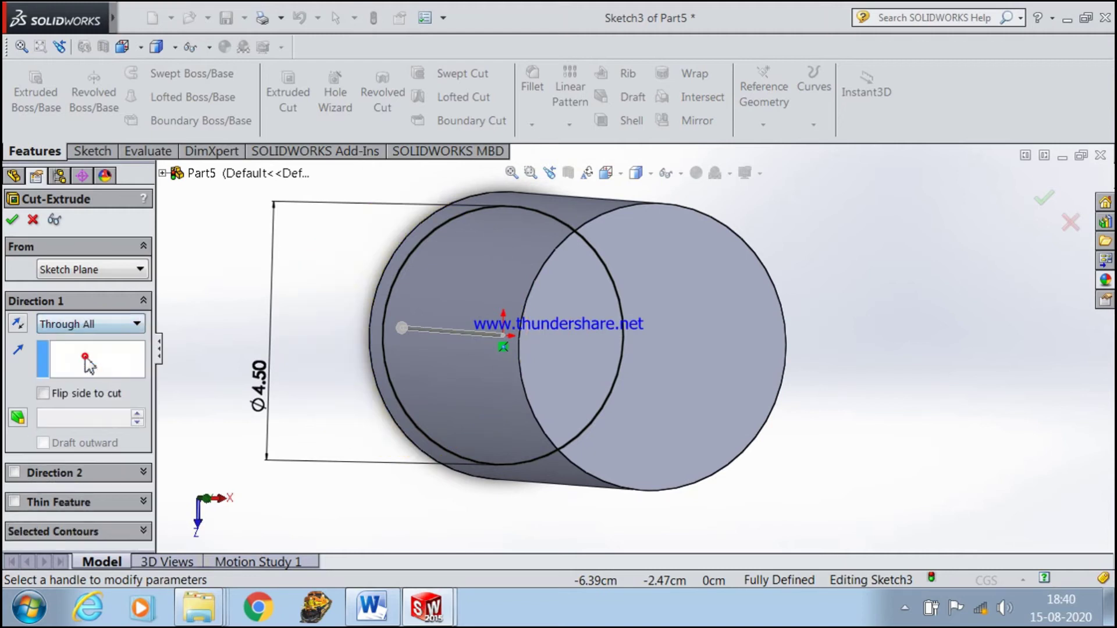
left_click(18, 324)
middle_click_drag(836, 492, 892, 493)
- Set the cut's end condition to Blind with a depth of 6 cm and orbit to check the preview
left_click(123, 326)
left_click(58, 339)
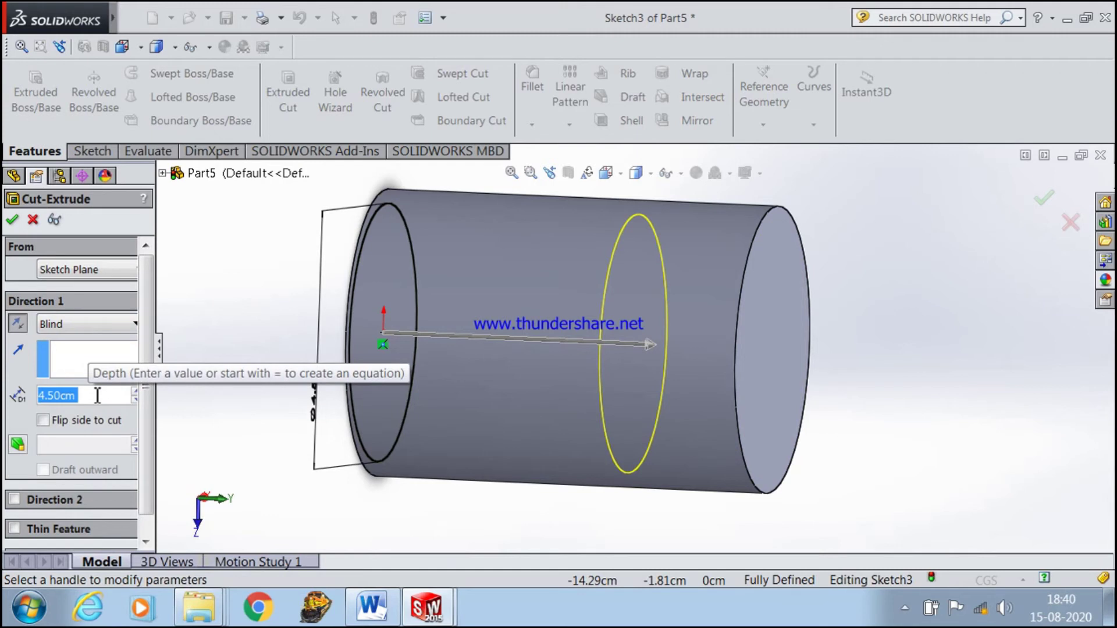
type("6")
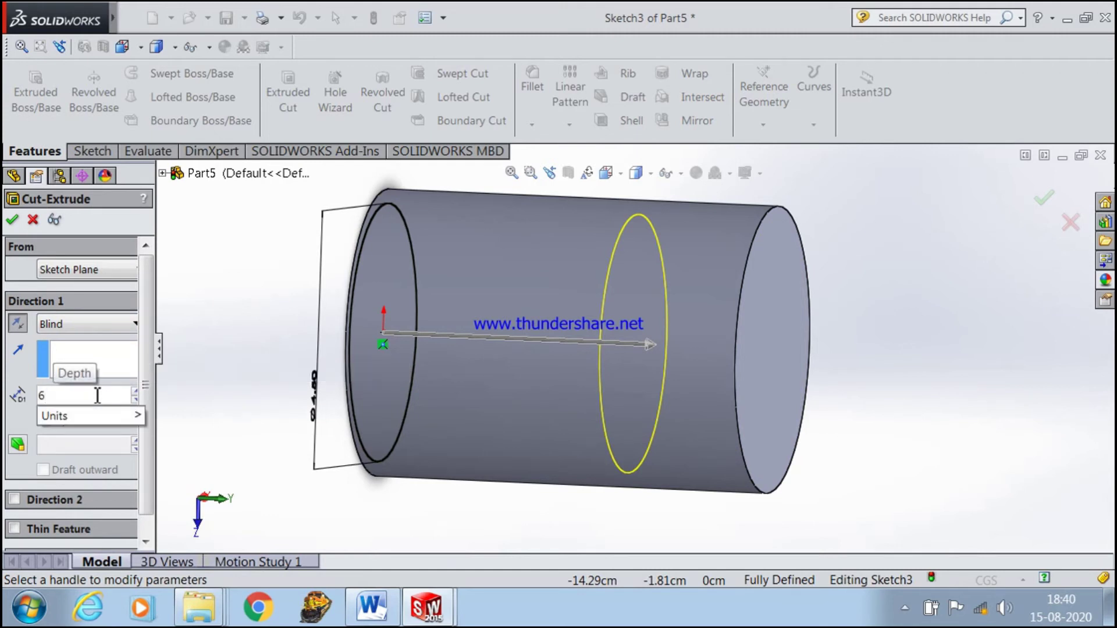
key("Return")
middle_click_drag(874, 402, 889, 418)
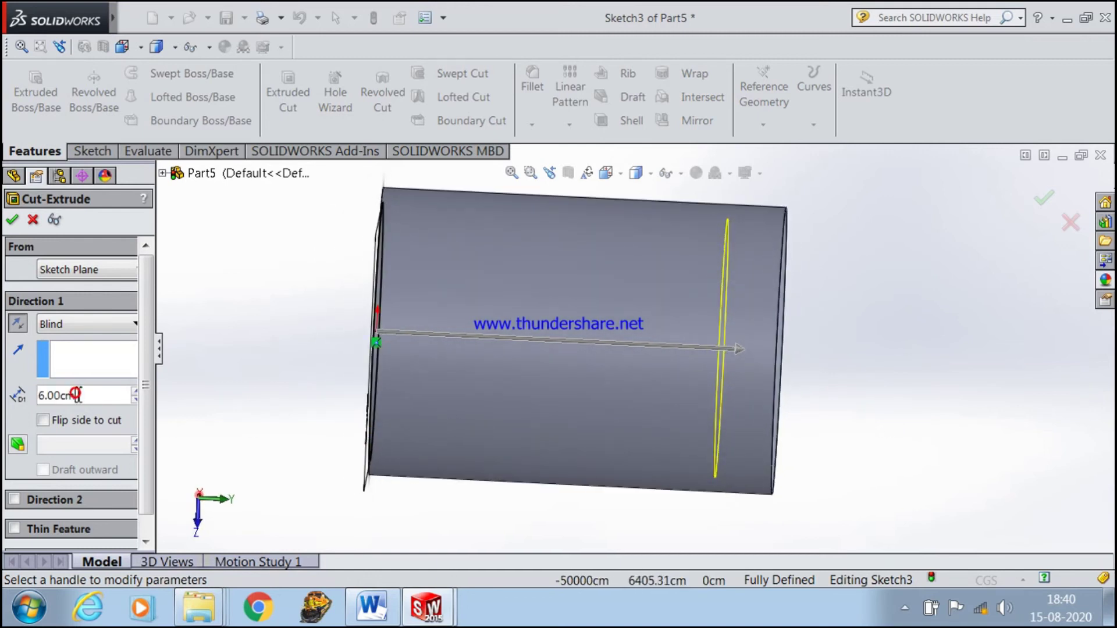
- Set the blind cut's depth to 6.5 cm and complete the Extruded Cut
key("BackSpace")
key("BackSpace")
key("BackSpace")
key("BackSpace")
key("BackSpace")
type("6.5")
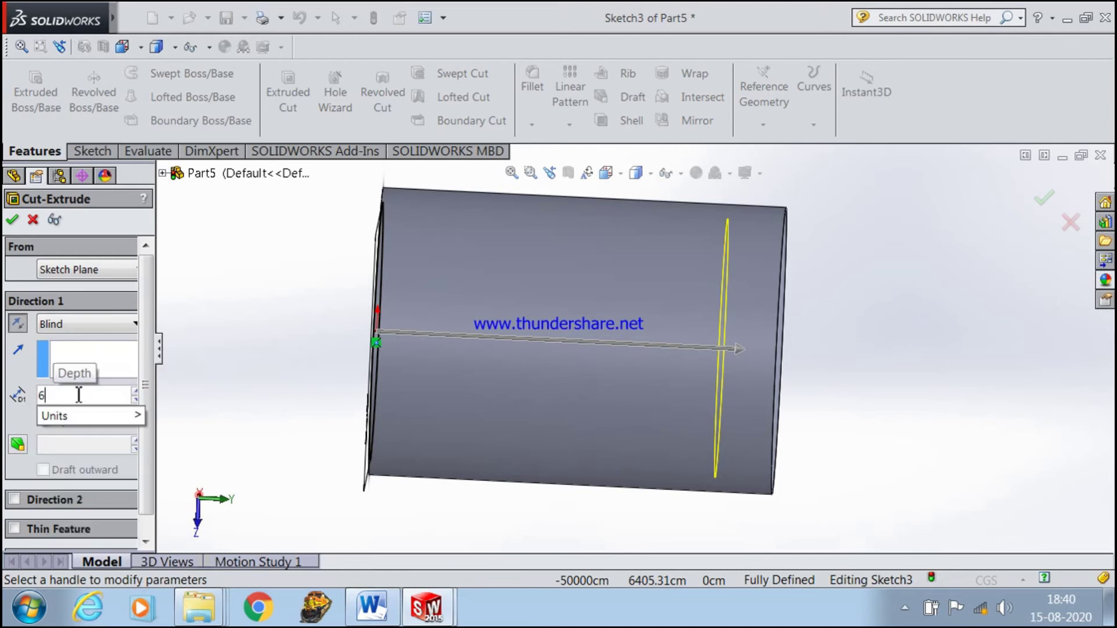
key("Return")
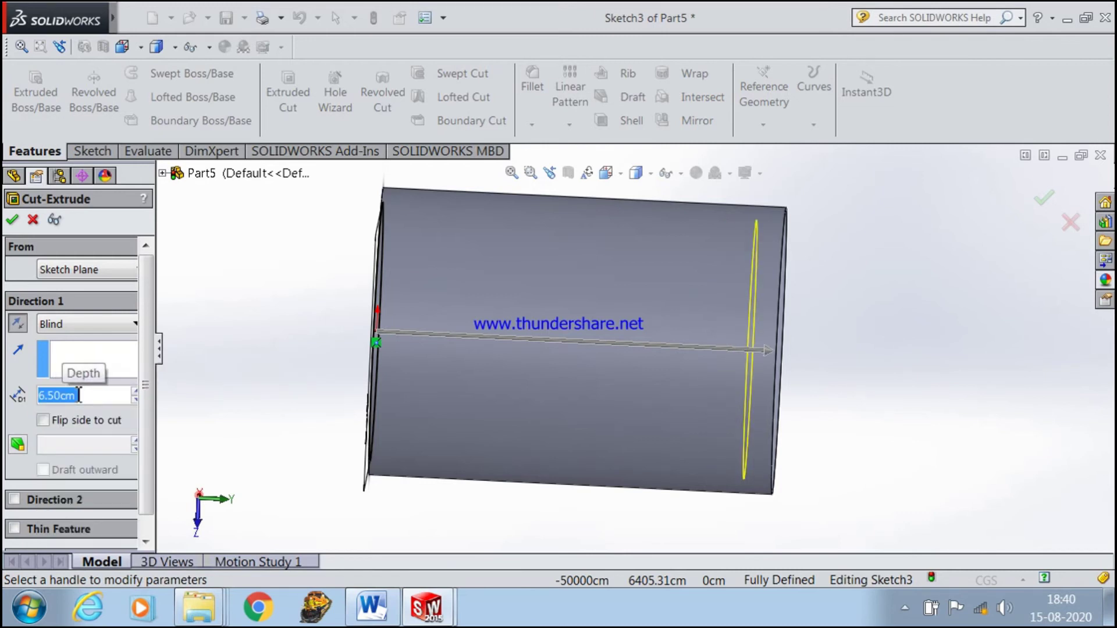
left_click(13, 220)
- Fillet the outer circular edge of the cylinder's closed end with a 1 cm radius
middle_click_drag(288, 406, 408, 430)
middle_click_drag(807, 494, 748, 451)
scroll(640, 361, "down", 3)
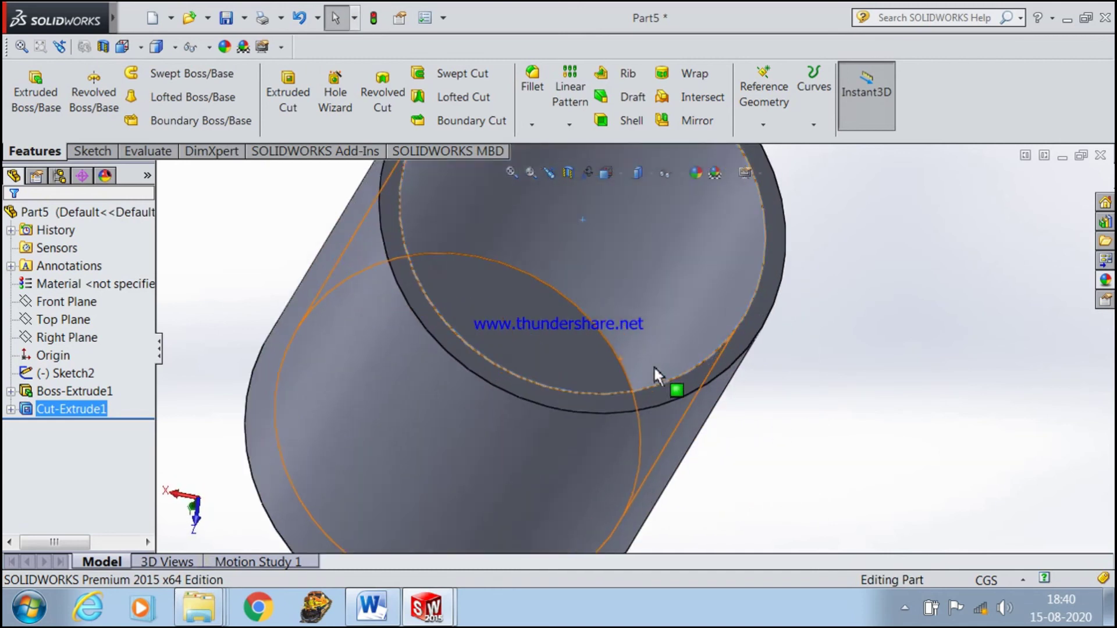
scroll(654, 368, "up", 5)
middle_click_drag(800, 379, 702, 525)
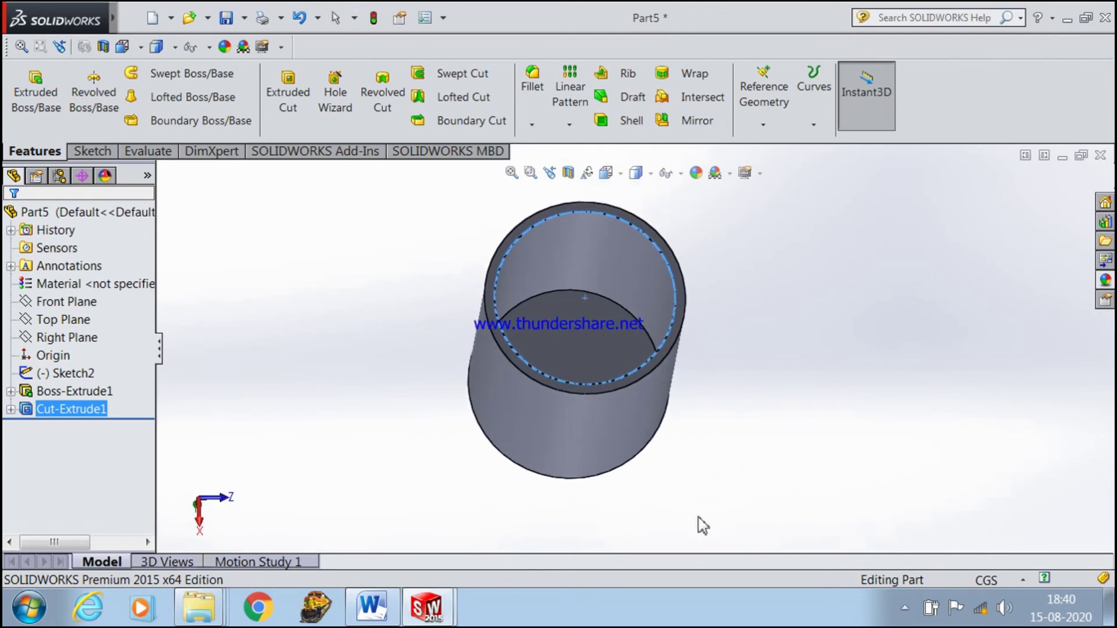
left_click(366, 373)
middle_click_drag(614, 424, 711, 396)
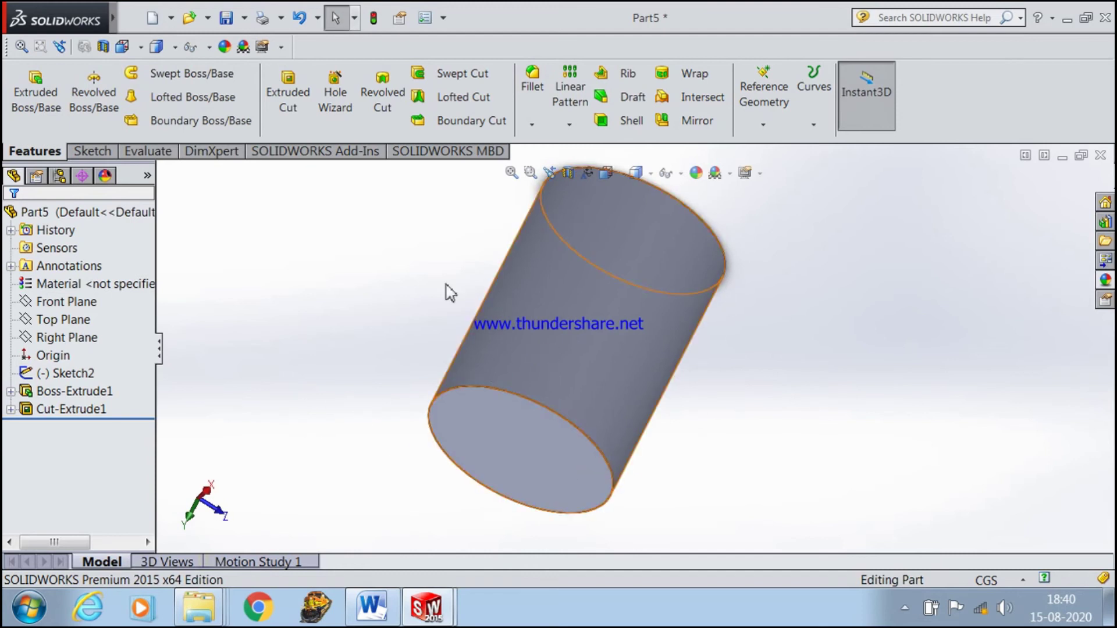
left_click(530, 96)
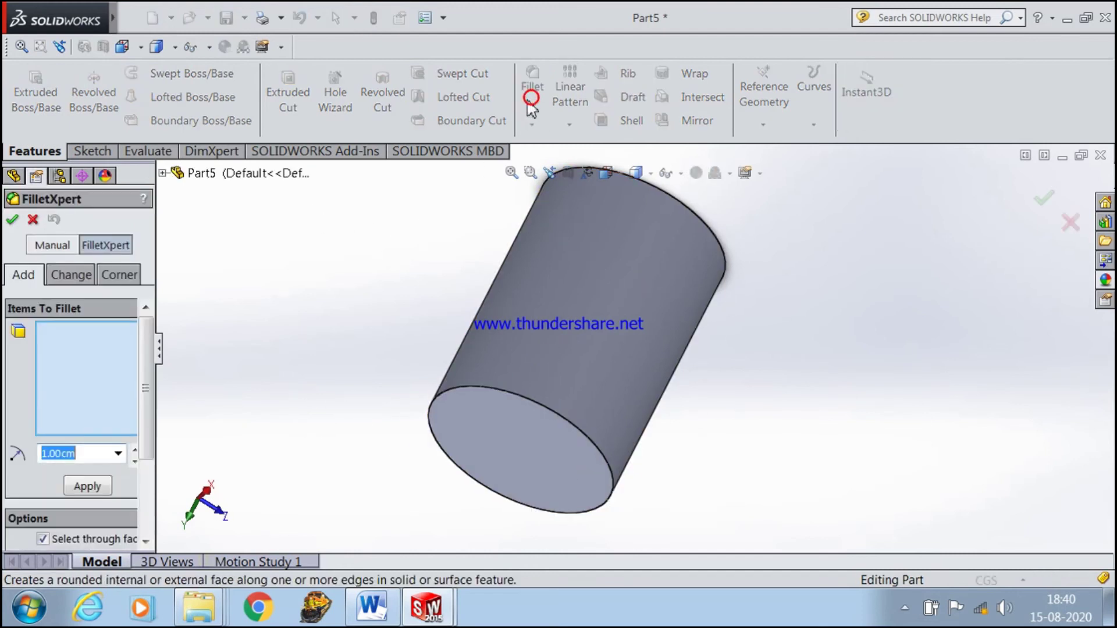
left_click(553, 410)
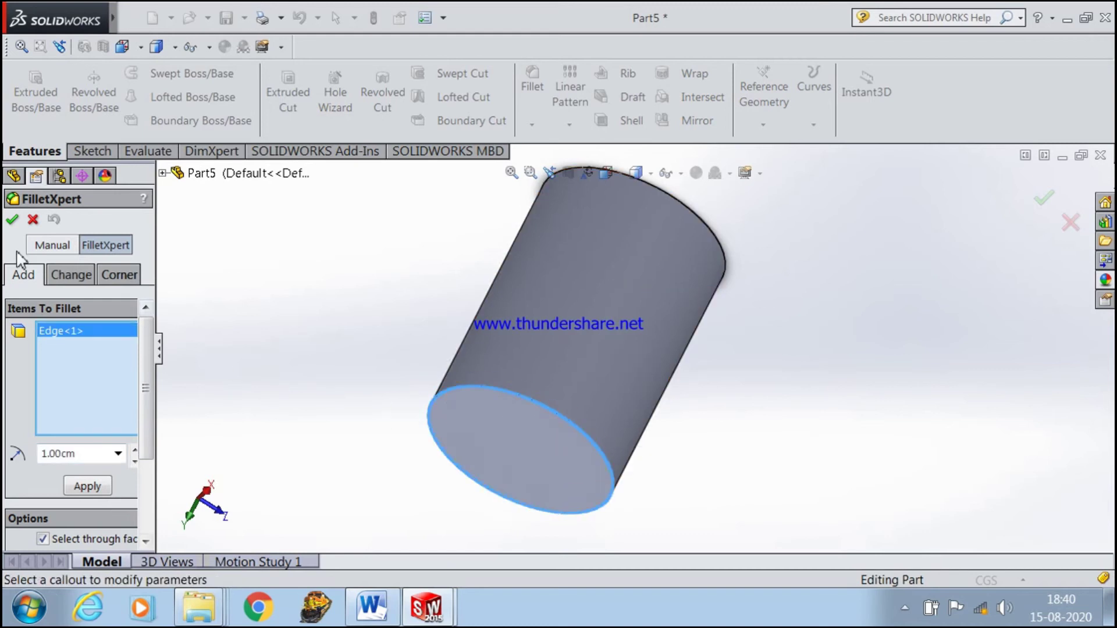
left_click(11, 221)
middle_click_drag(899, 489, 752, 450)
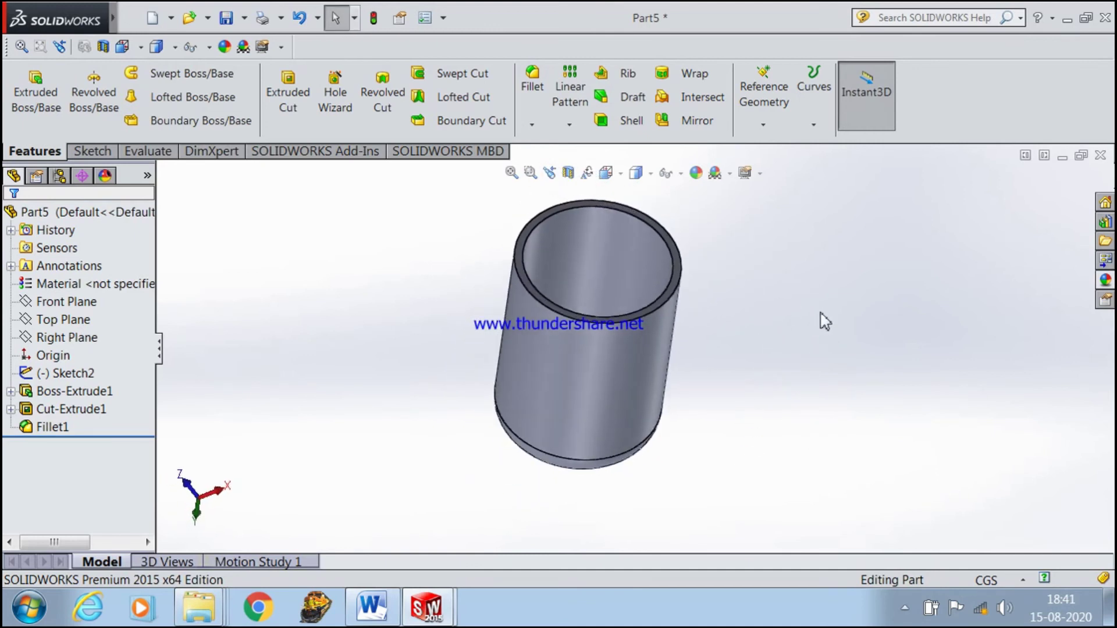
middle_click_drag(870, 361, 876, 400)
scroll(873, 378, "up", 2)
scroll(806, 280, "down", 2)
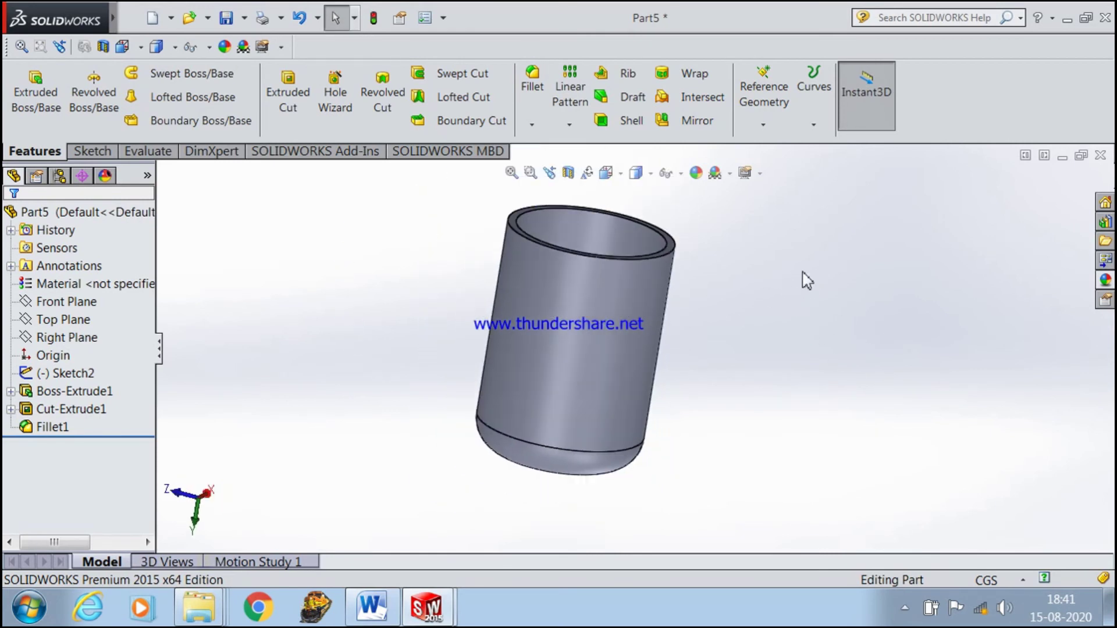
left_click(695, 173)
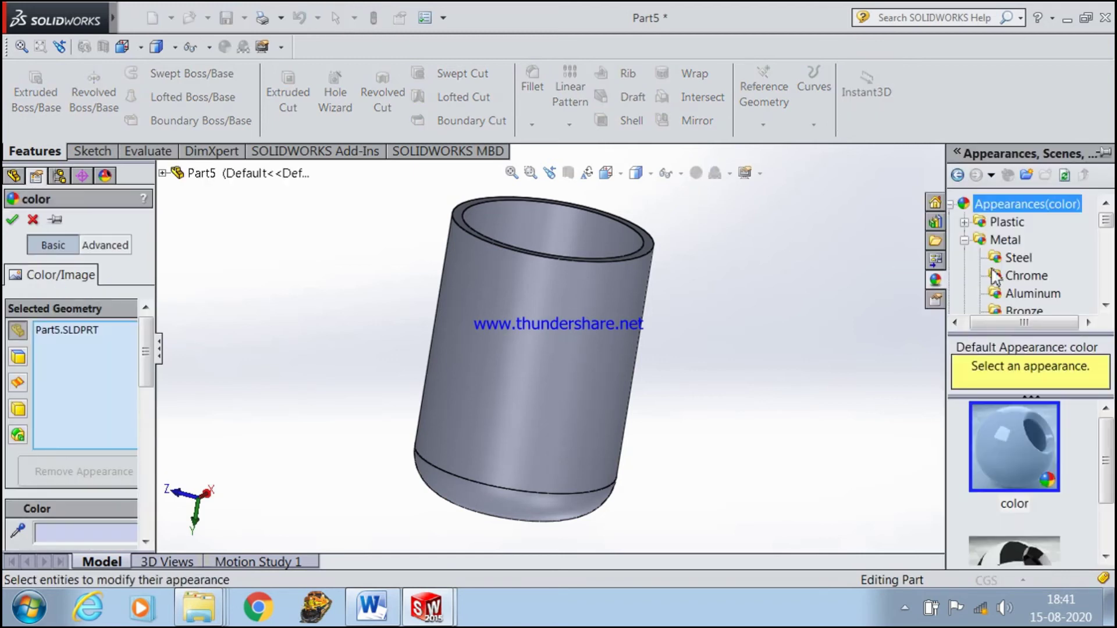
left_click(1011, 247)
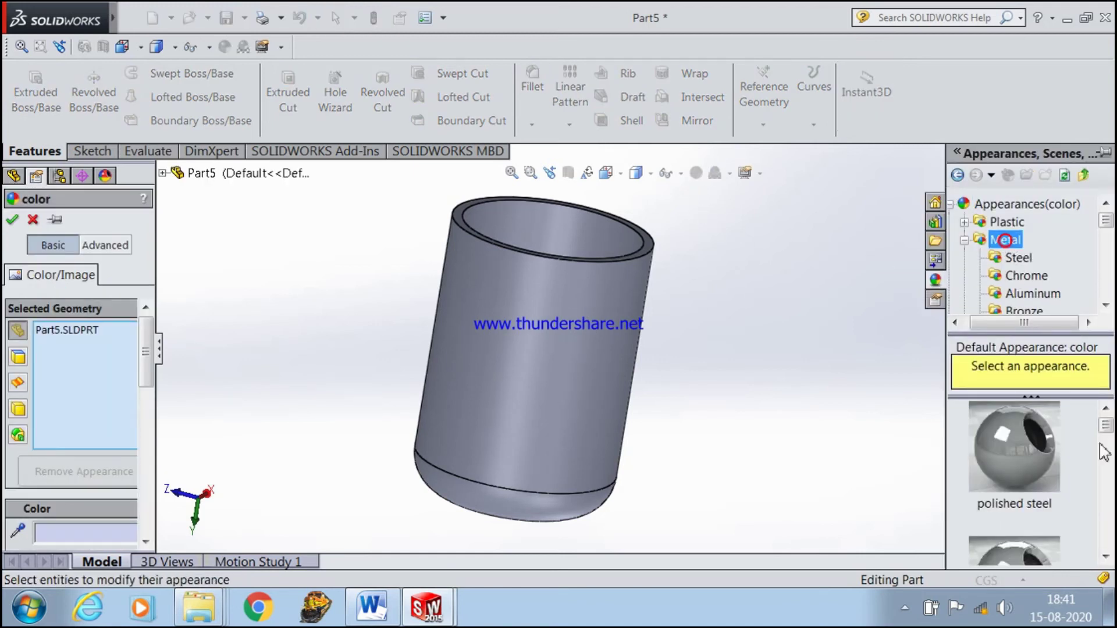
left_click_drag(1112, 438, 1109, 511)
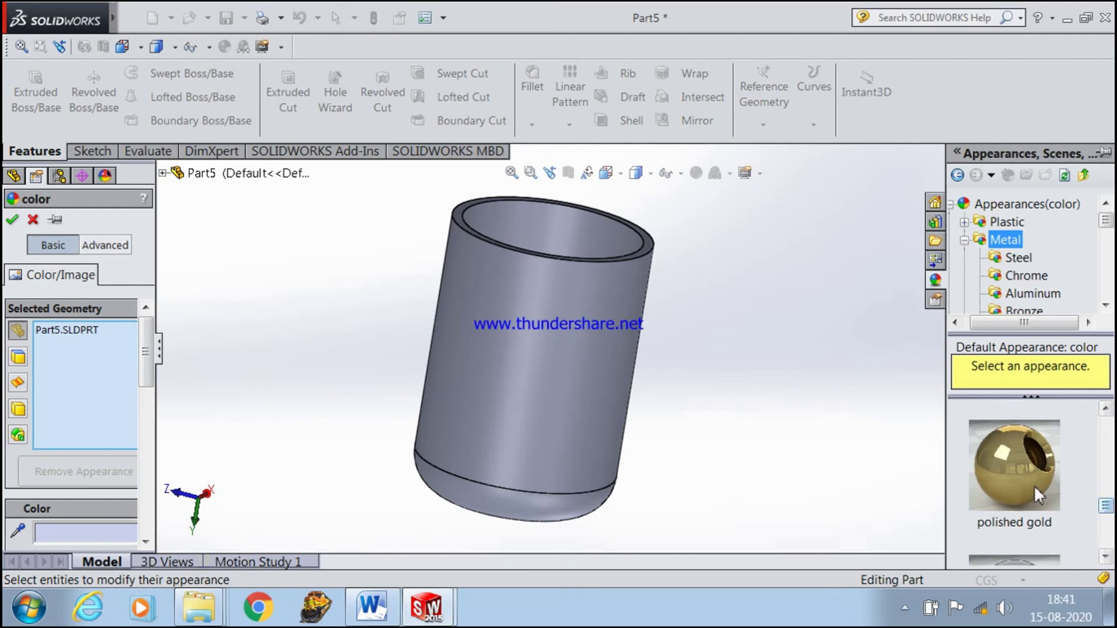
left_click(834, 265)
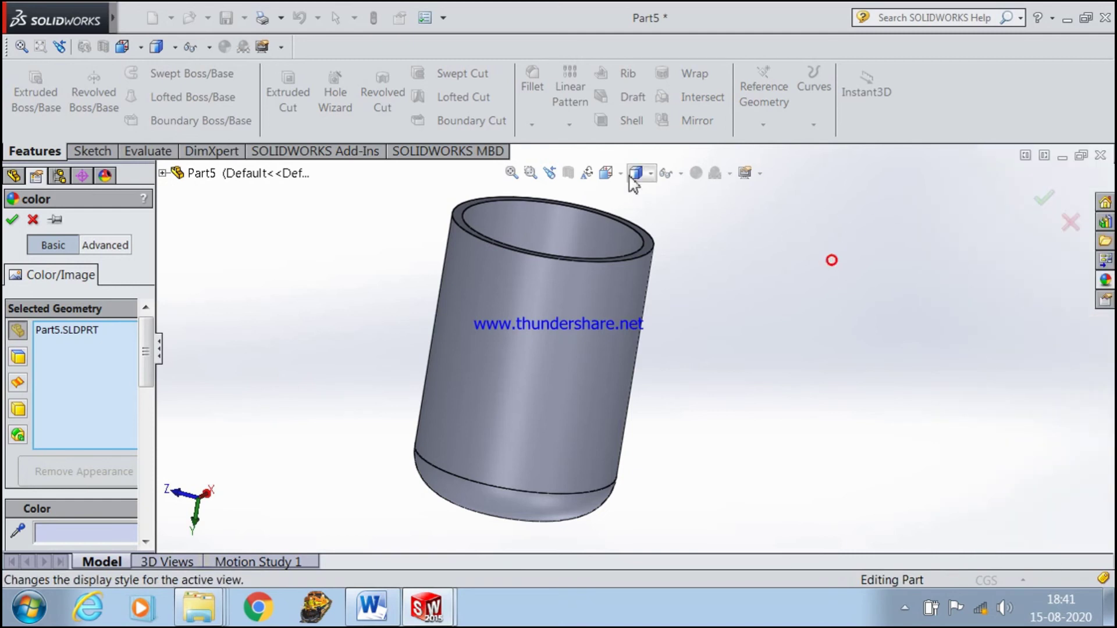
left_click(31, 220)
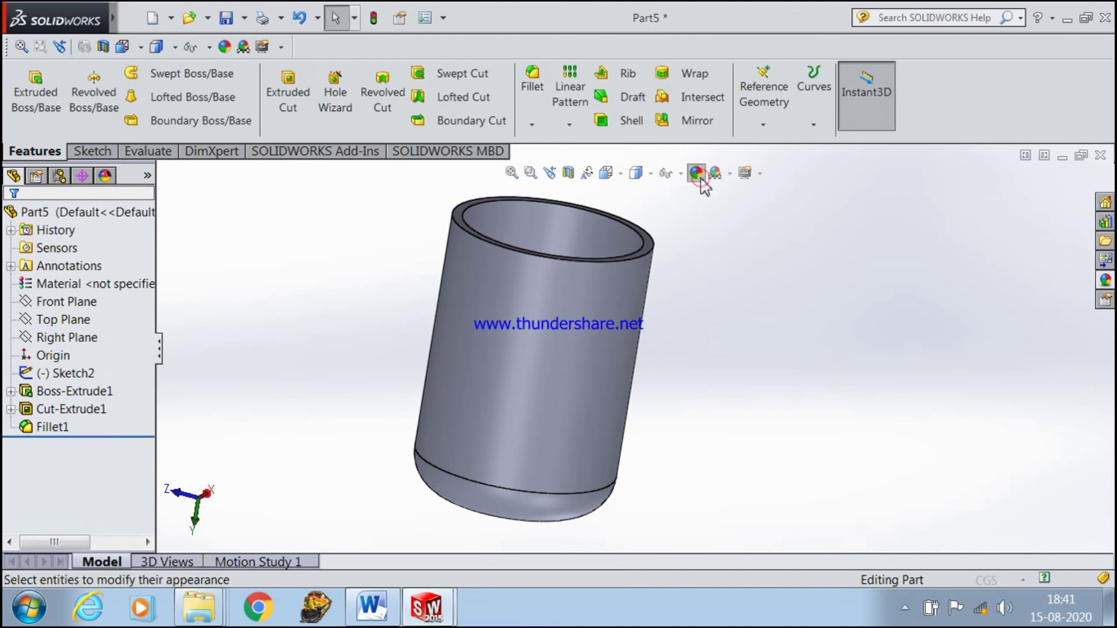
- Apply the polished gold metal appearance to the whole part
left_click(698, 174)
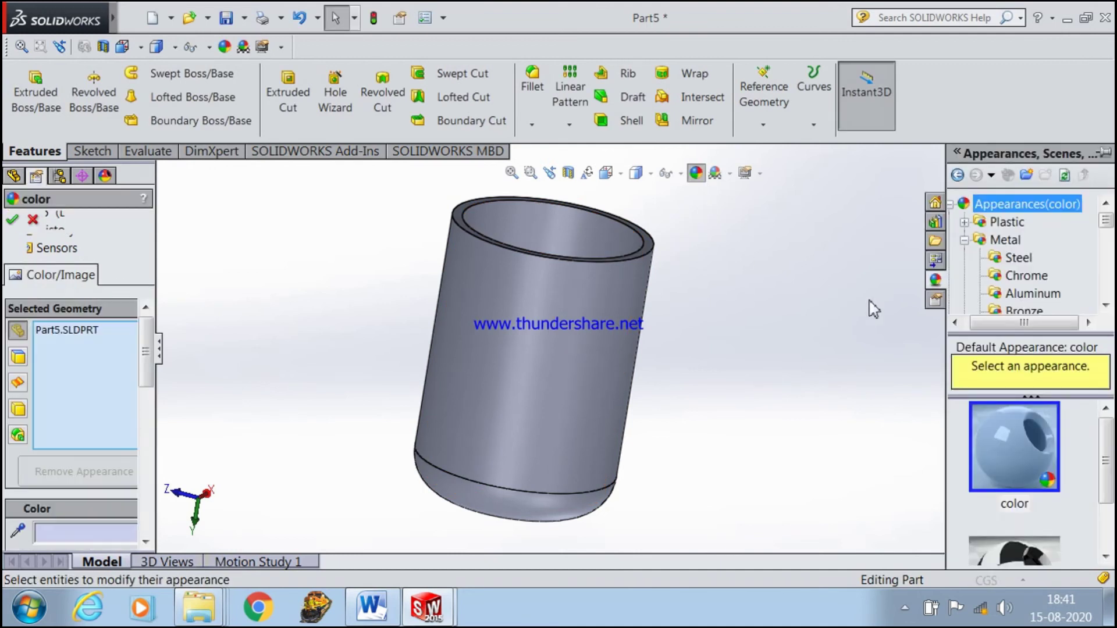
left_click(1006, 241)
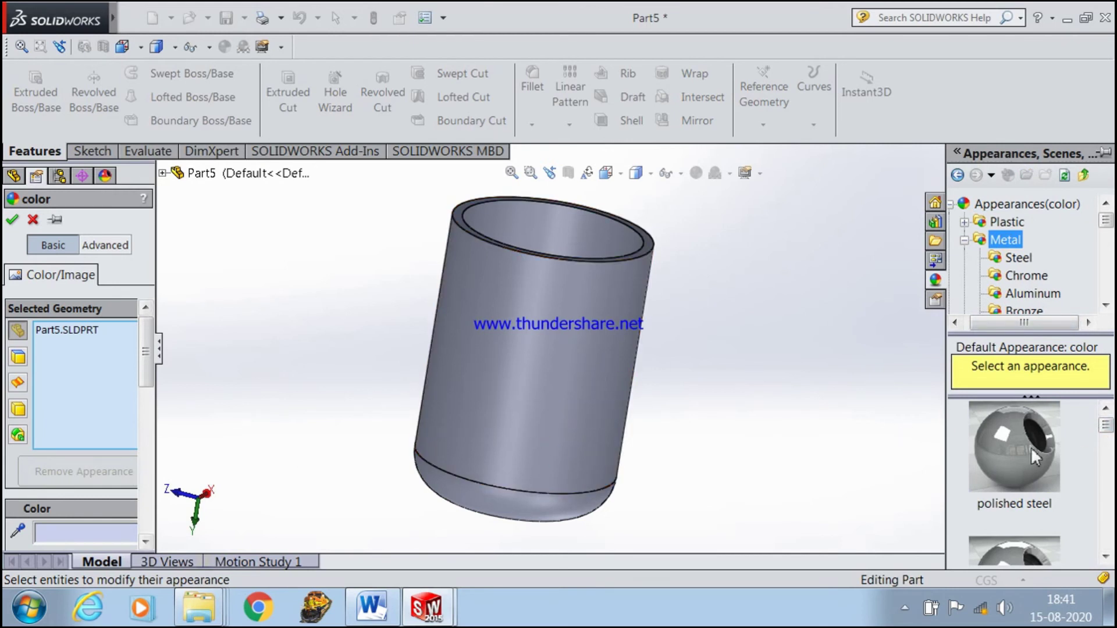
mouse_move(1108, 434)
left_mouse_down()
mouse_move(1106, 533)
mouse_move(1105, 508)
left_mouse_up()
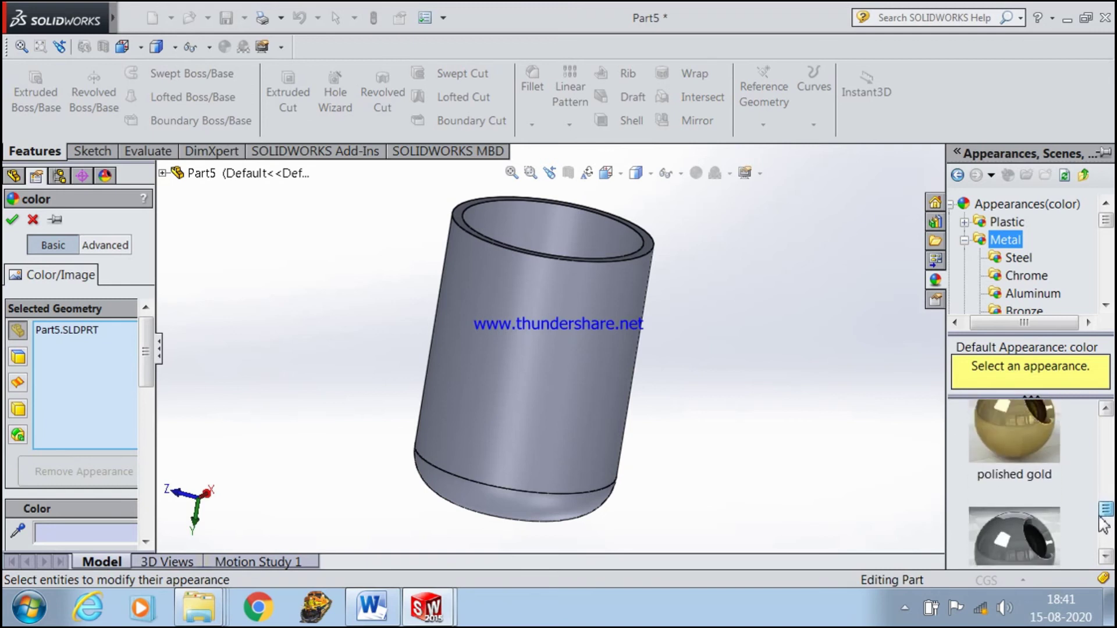
left_click(1016, 447)
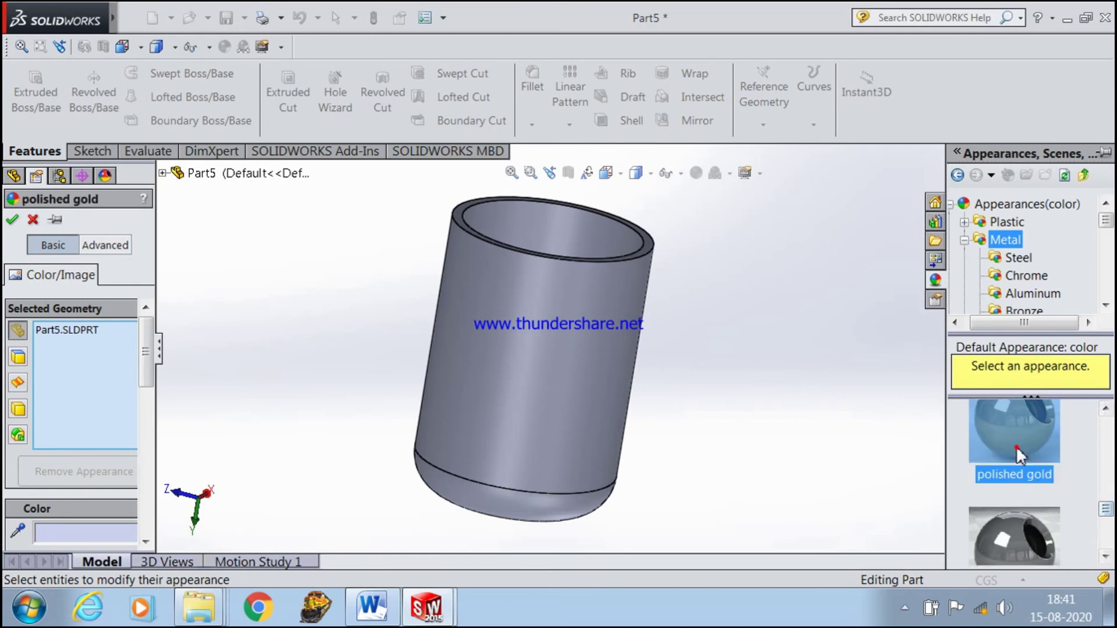
left_click(12, 220)
- Examine the gold cup's outer wall, open rim and filleted base from several orientations and zoom levels
middle_click_drag(773, 291, 460, 337)
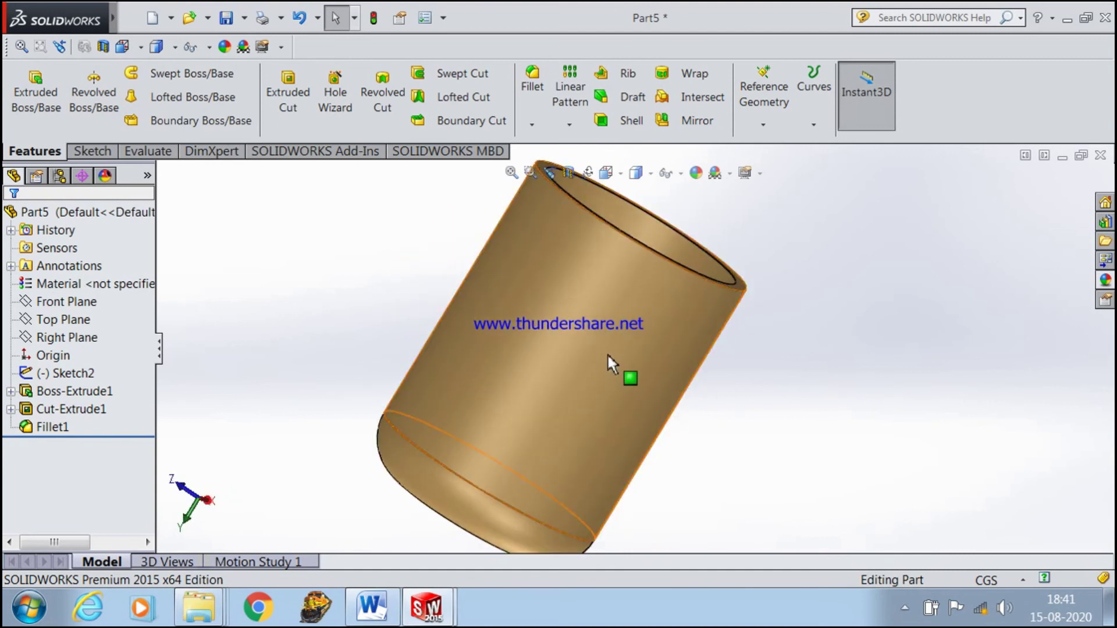
scroll(623, 372, "down", 3)
scroll(755, 389, "down", 2)
scroll(283, 251, "down", 1)
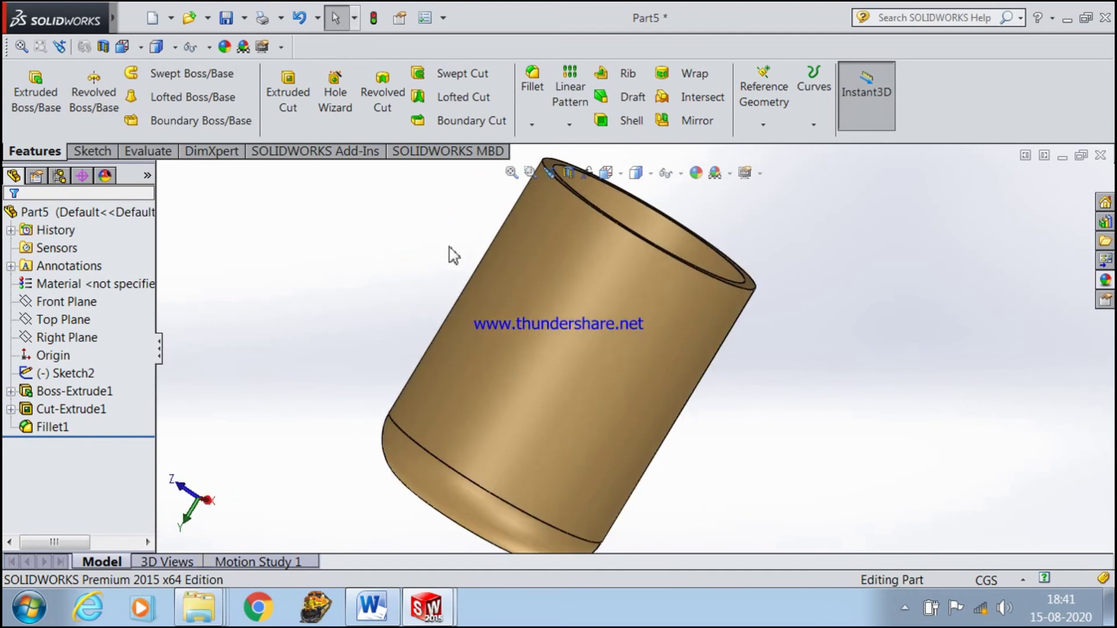
scroll(783, 375, "up", 2)
middle_click_drag(832, 389, 809, 326)
scroll(553, 330, "down", 2)
scroll(807, 366, "up", 3)
middle_click_drag(808, 375, 853, 504)
scroll(753, 359, "down", 2)
scroll(785, 316, "up", 1)
left_click(606, 172)
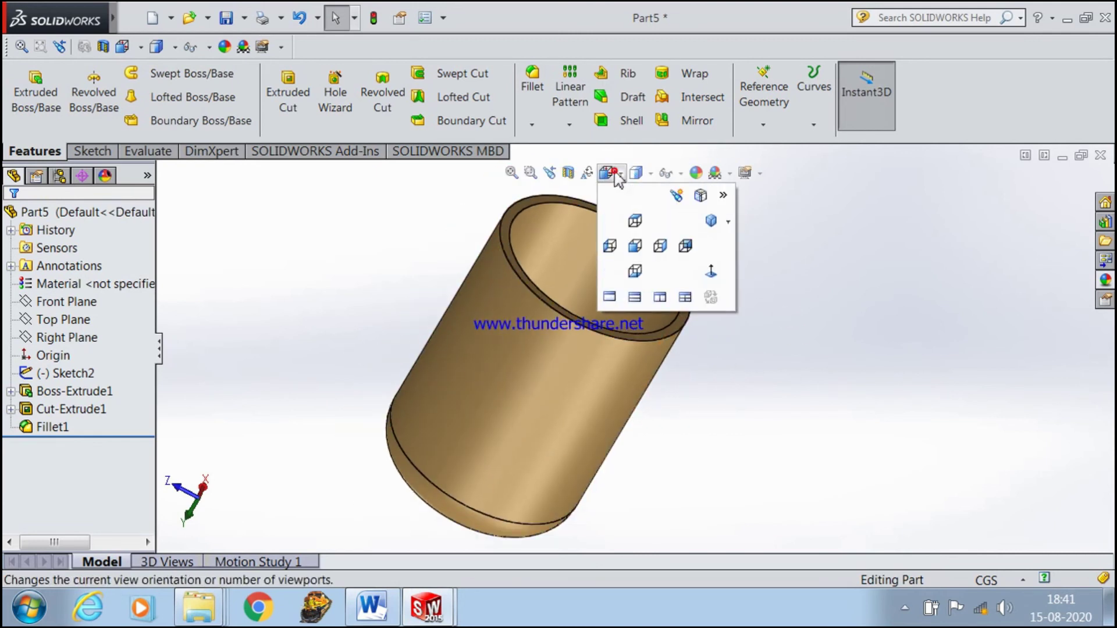
left_click(704, 223)
middle_click_drag(460, 430, 858, 289)
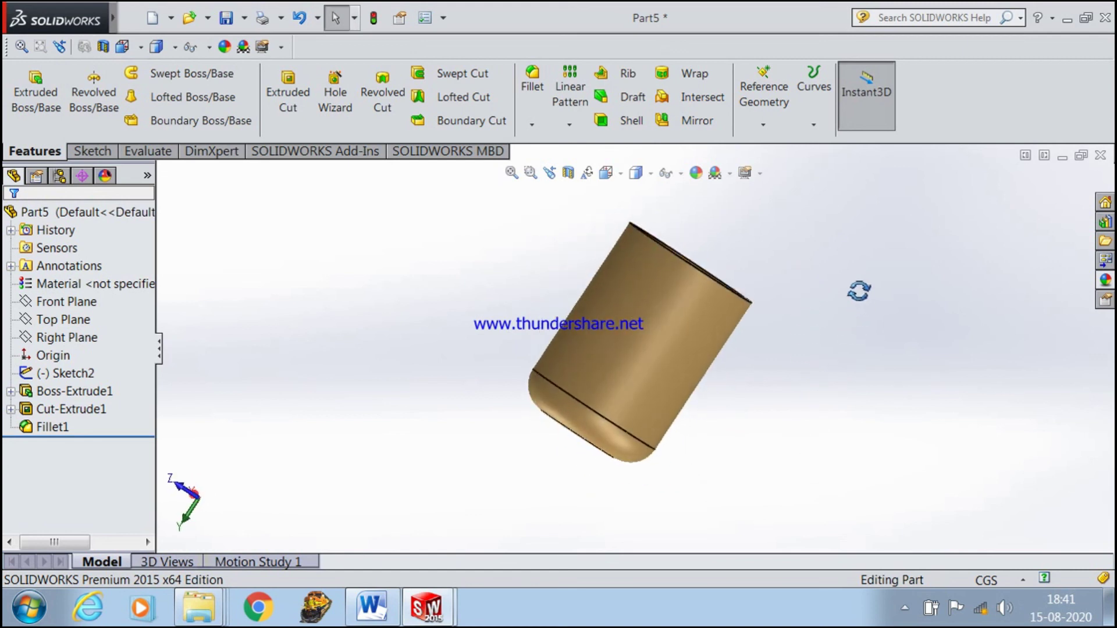
scroll(669, 381, "down", 2)
scroll(766, 302, "down", 2)
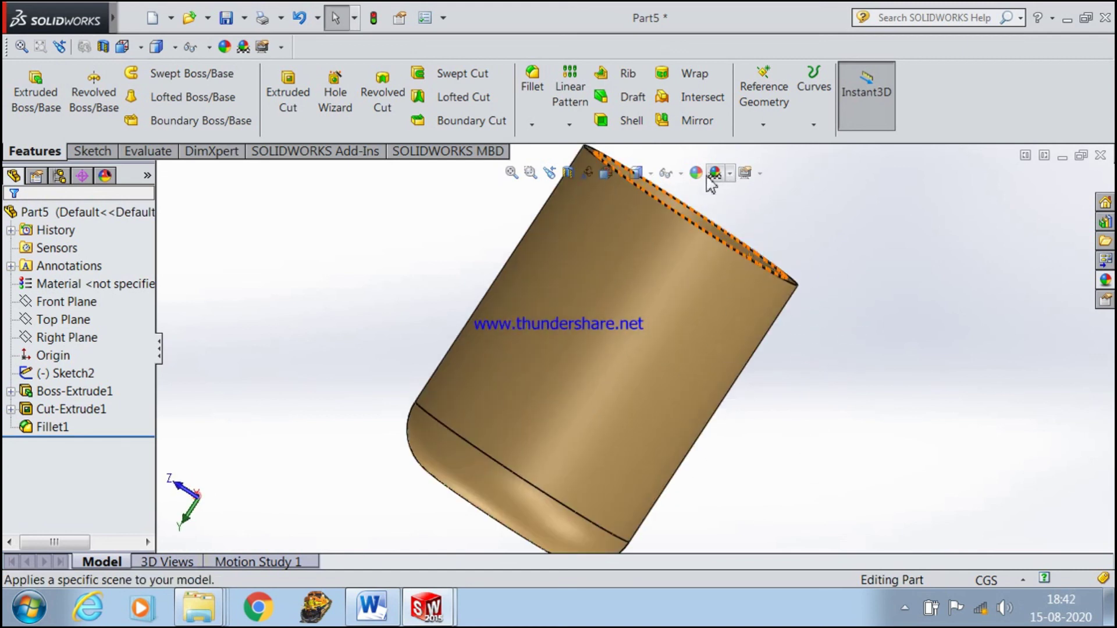
- Change the scene behind the part to a plain white background
left_click(354, 250)
left_click(31, 219)
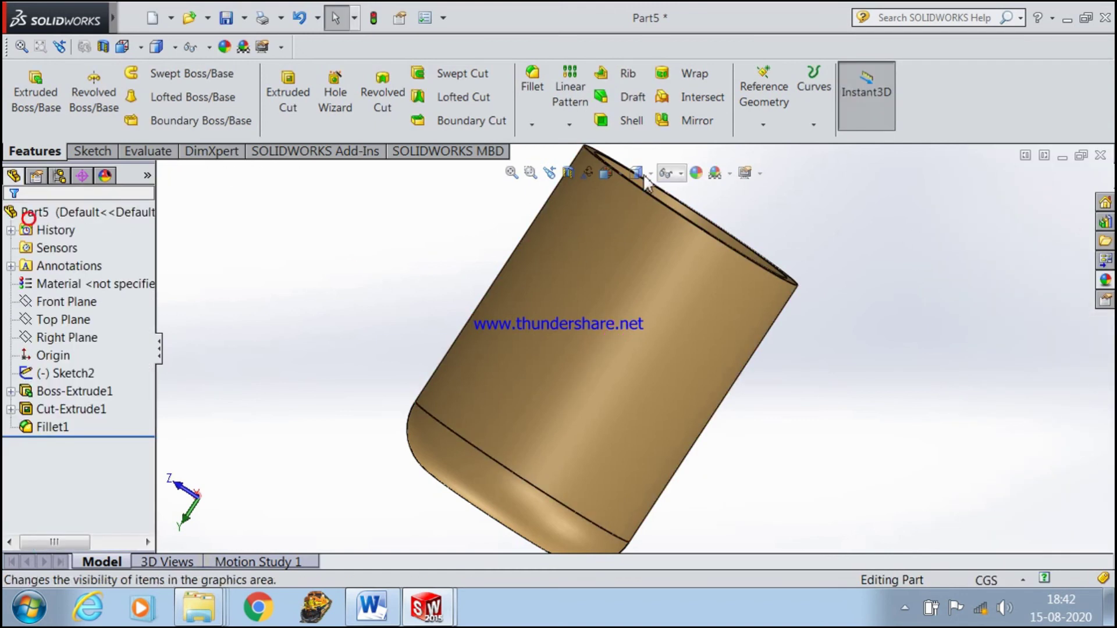
left_click(718, 173)
left_click(766, 98)
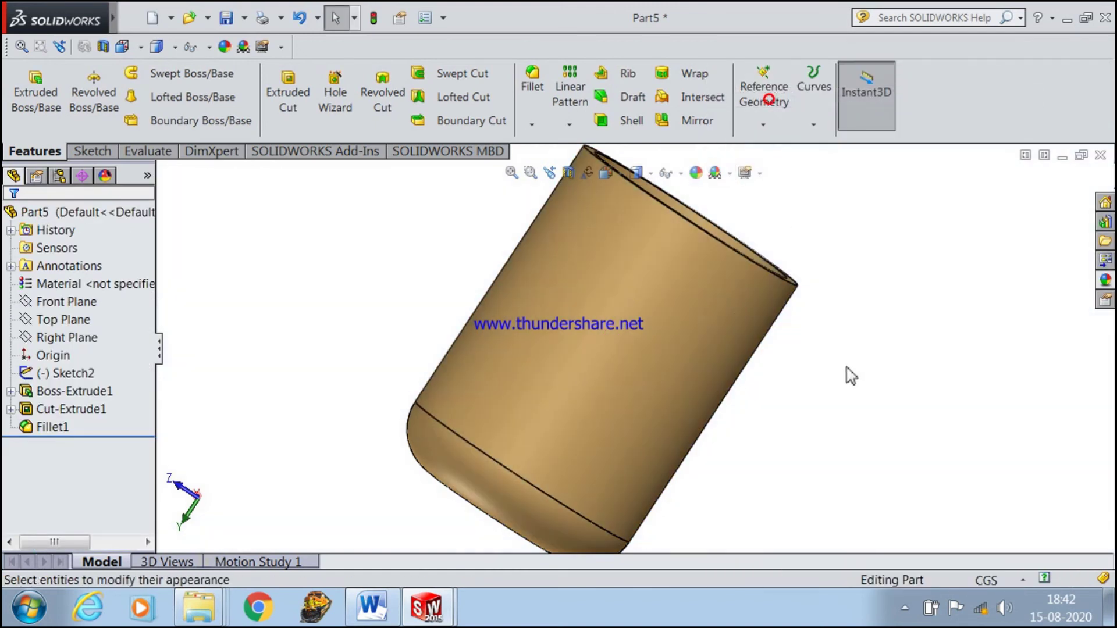
- Inspect the hollow interior and wall of the cup from above and from the side against the white scene
middle_click_drag(904, 333, 880, 375)
scroll(877, 370, "down", 3)
scroll(838, 327, "up", 6)
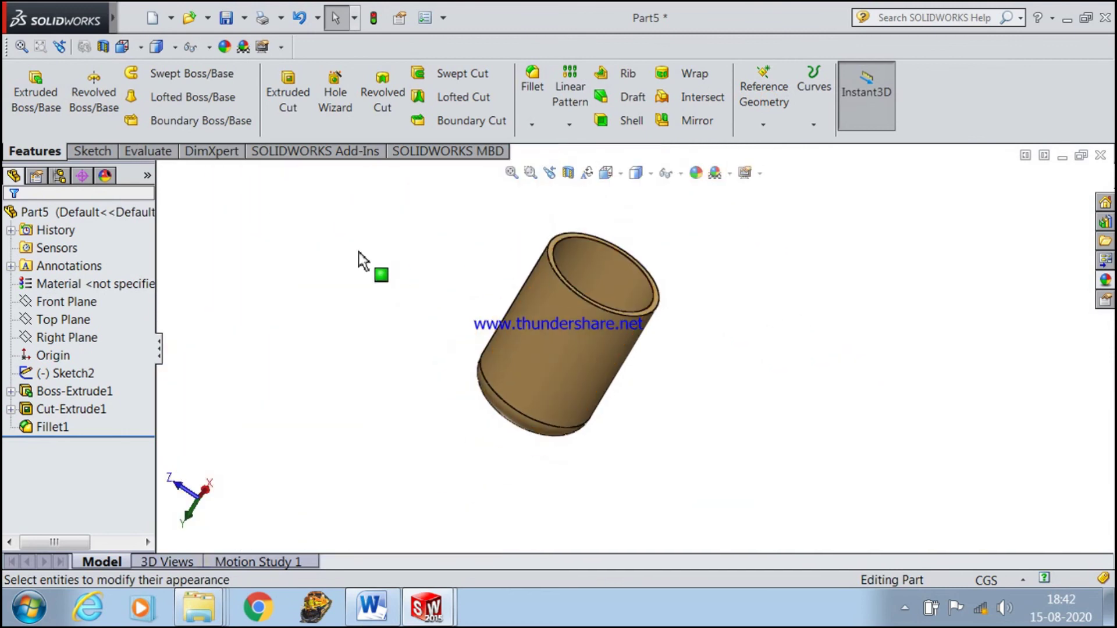
middle_click_drag(395, 266, 474, 315)
middle_click_drag(590, 306, 683, 374)
scroll(637, 361, "up", 2)
scroll(609, 346, "down", 5)
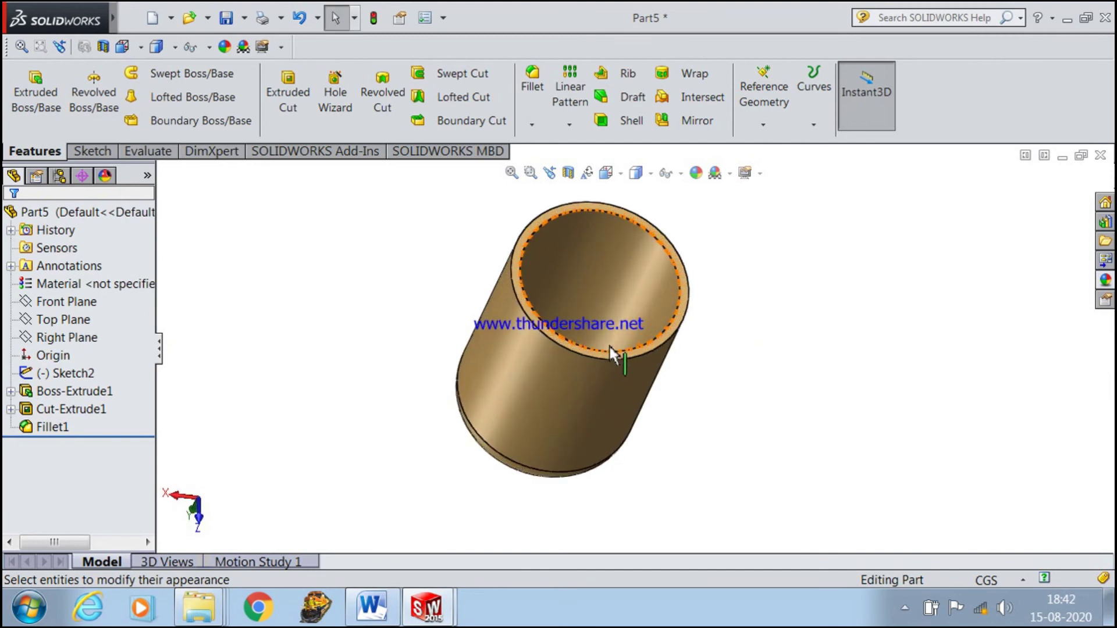
middle_click_drag(800, 398, 826, 319)
scroll(808, 324, "down", 4)
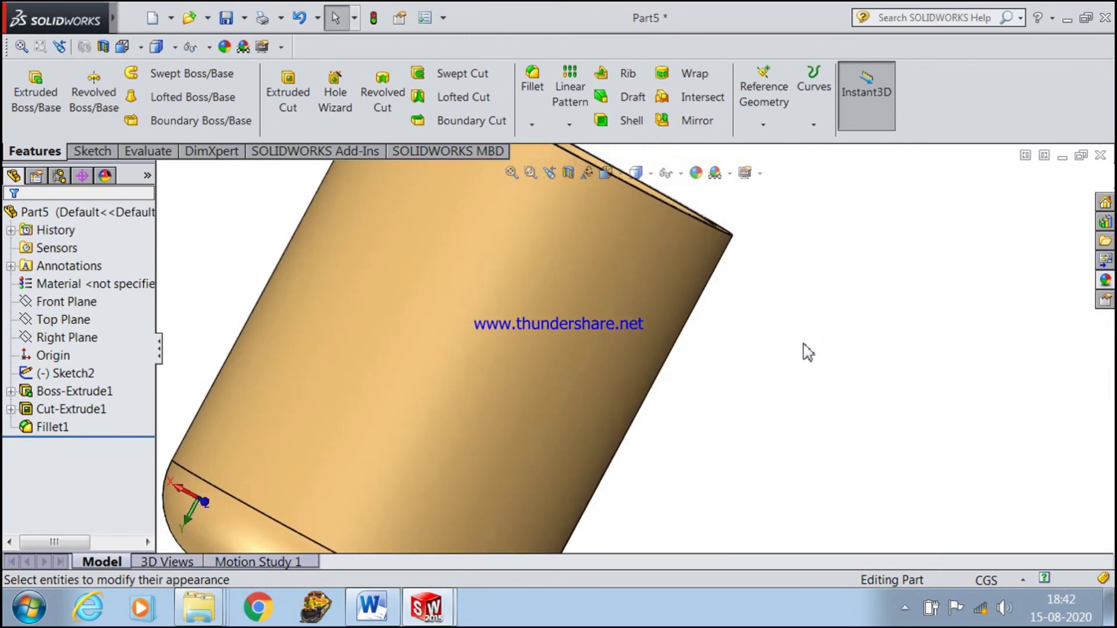
key("f")
middle_click_drag(279, 364, 354, 348)
middle_click_drag(725, 459, 668, 360)
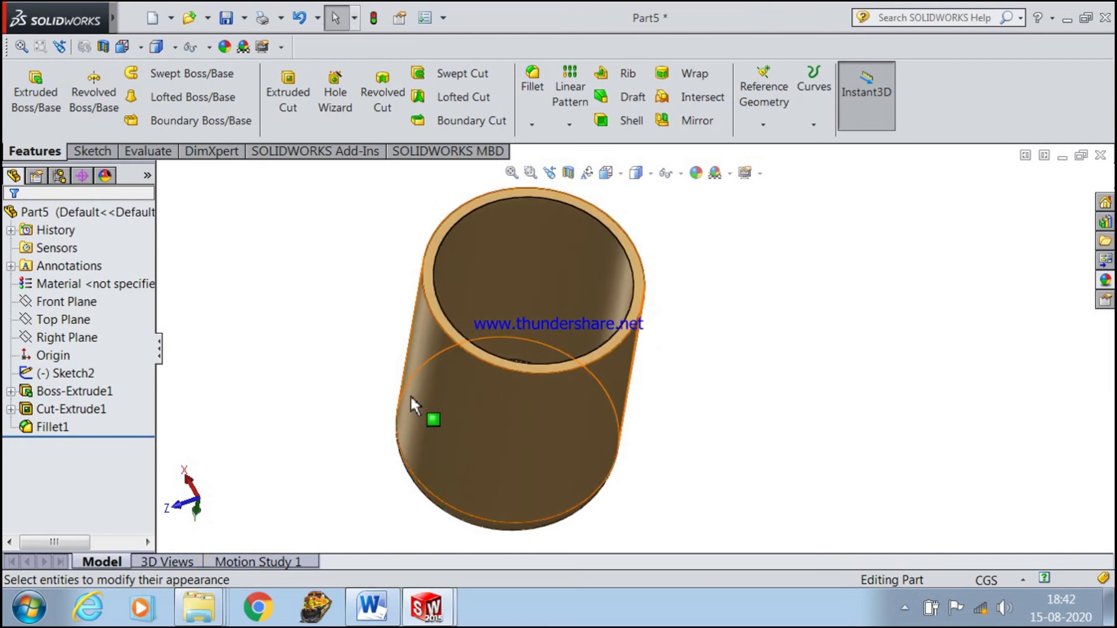
scroll(342, 393, "down", 1)
scroll(305, 379, "up", 2)
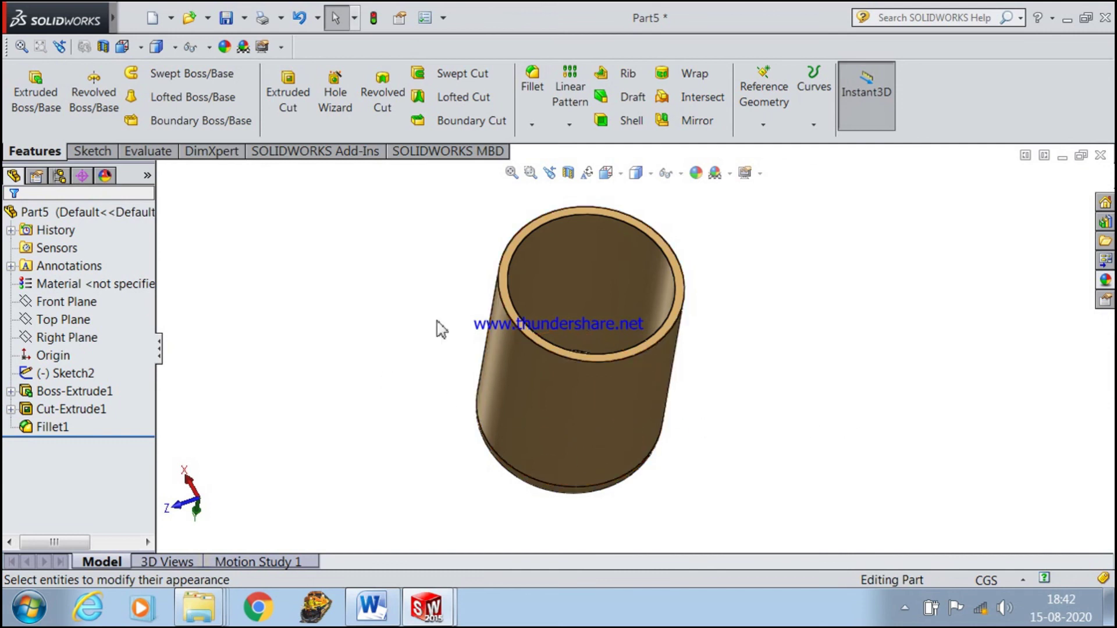
scroll(827, 404, "down", 1)
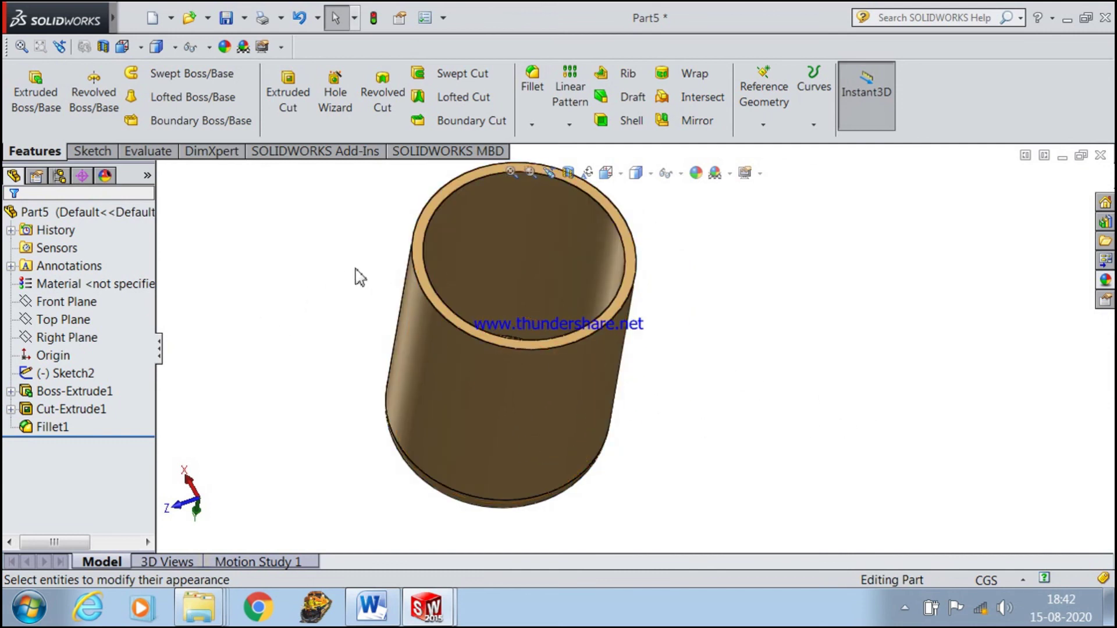
scroll(316, 273, "up", 1)
middle_click_drag(623, 443, 726, 394)
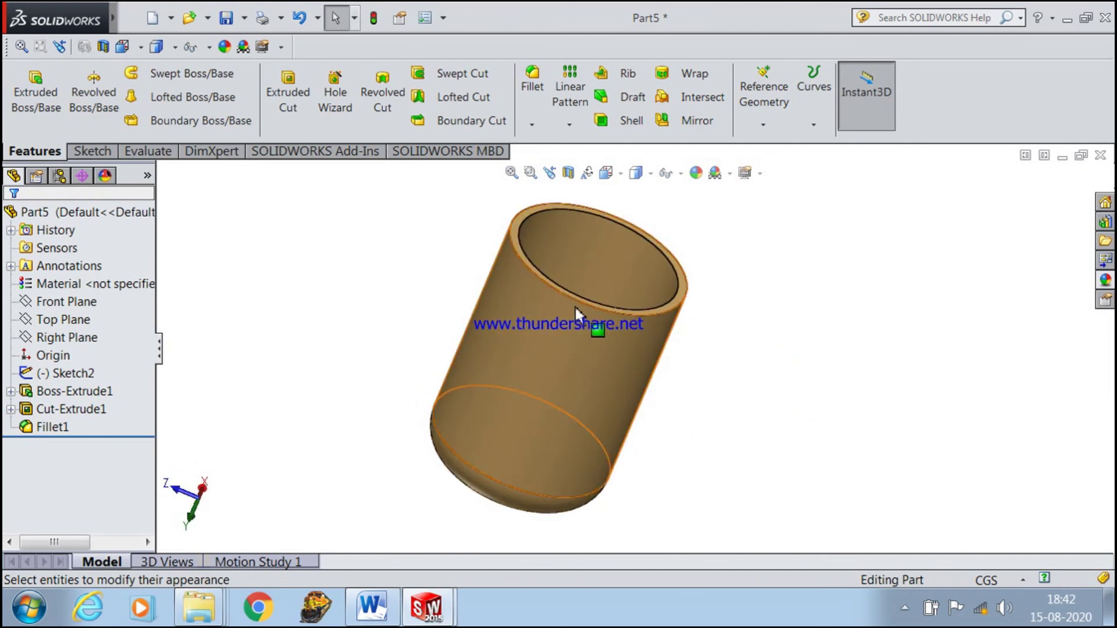
scroll(586, 271, "down", 2)
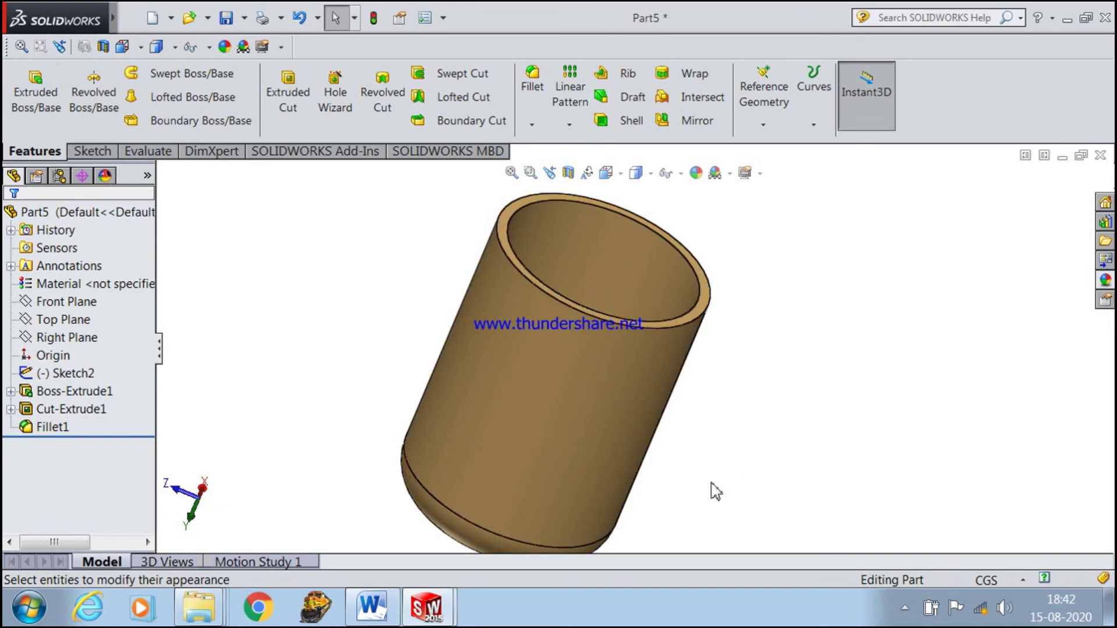
scroll(429, 364, "up", 2)
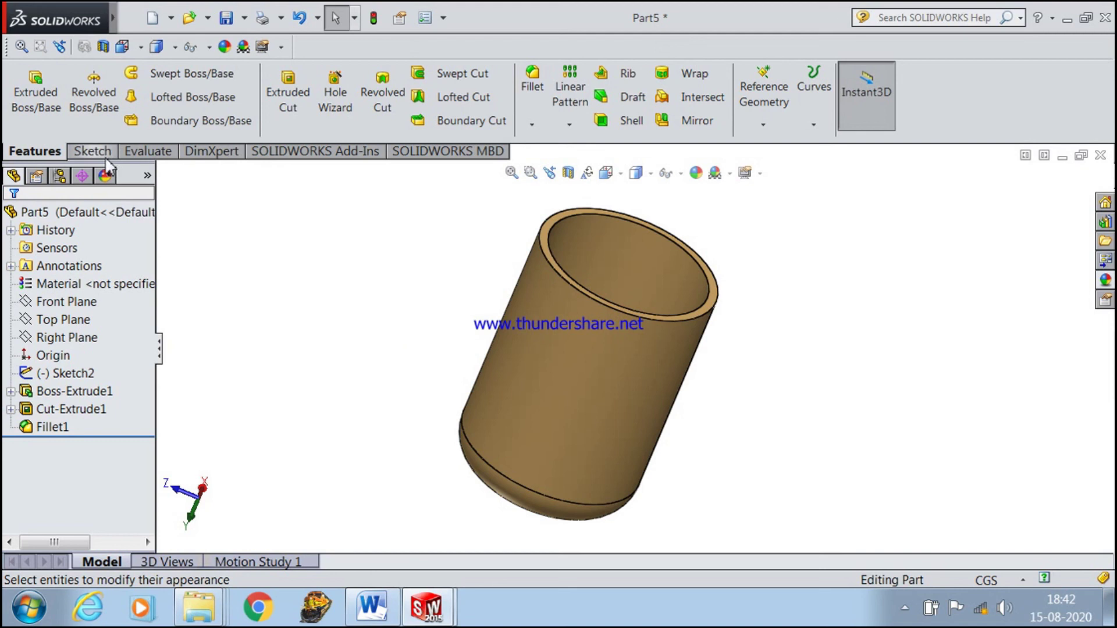
middle_click_drag(408, 271, 489, 431)
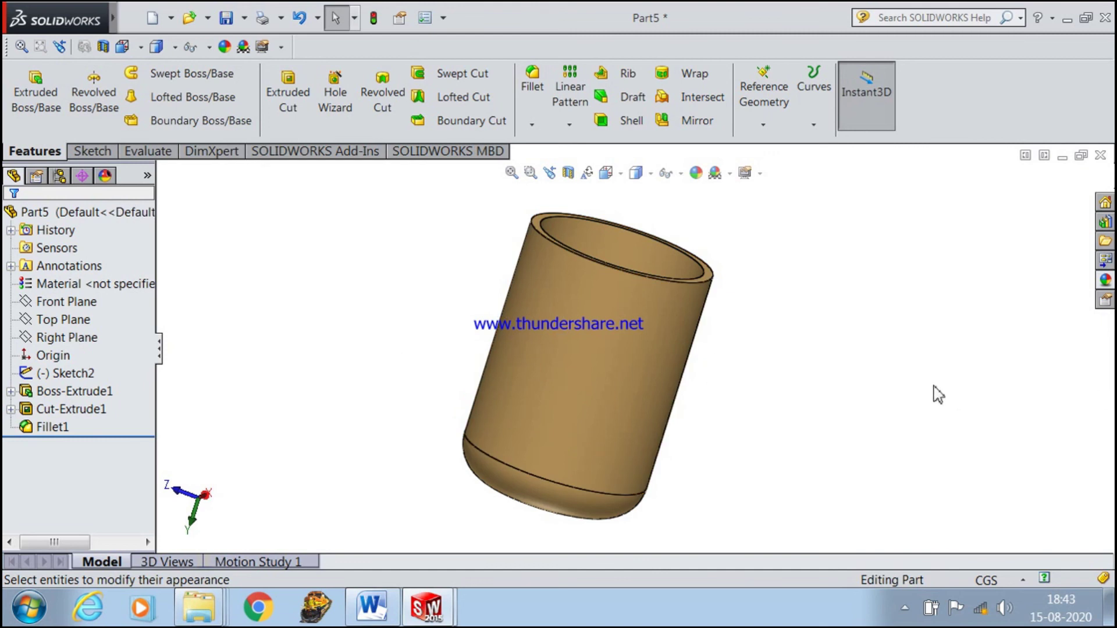
scroll(934, 386, "down", 4)
scroll(421, 341, "up", 5)
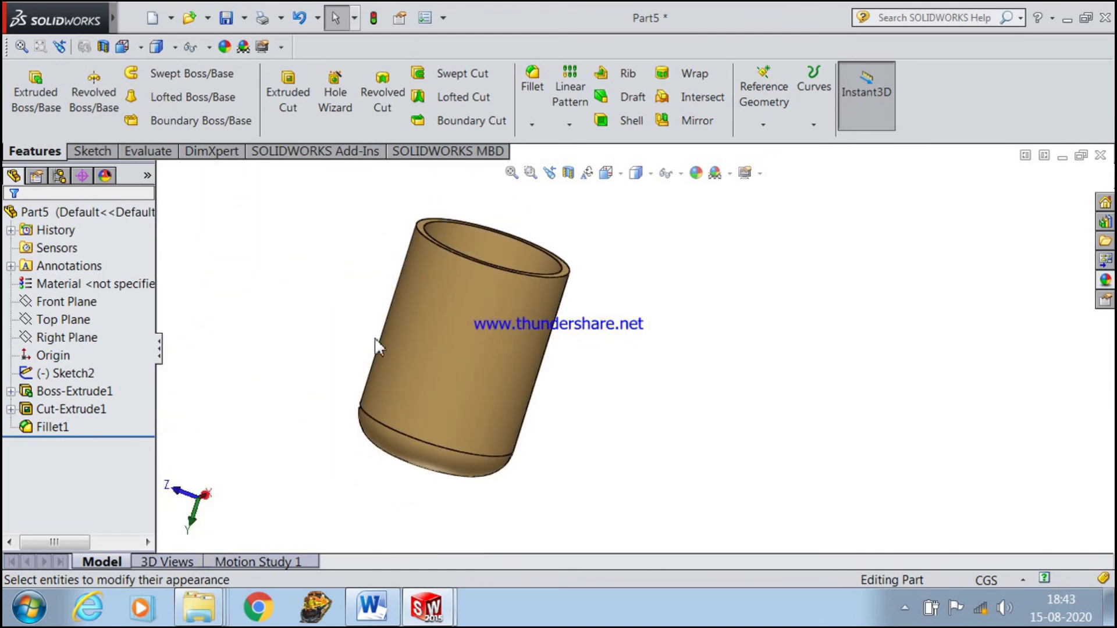
scroll(276, 352, "down", 1)
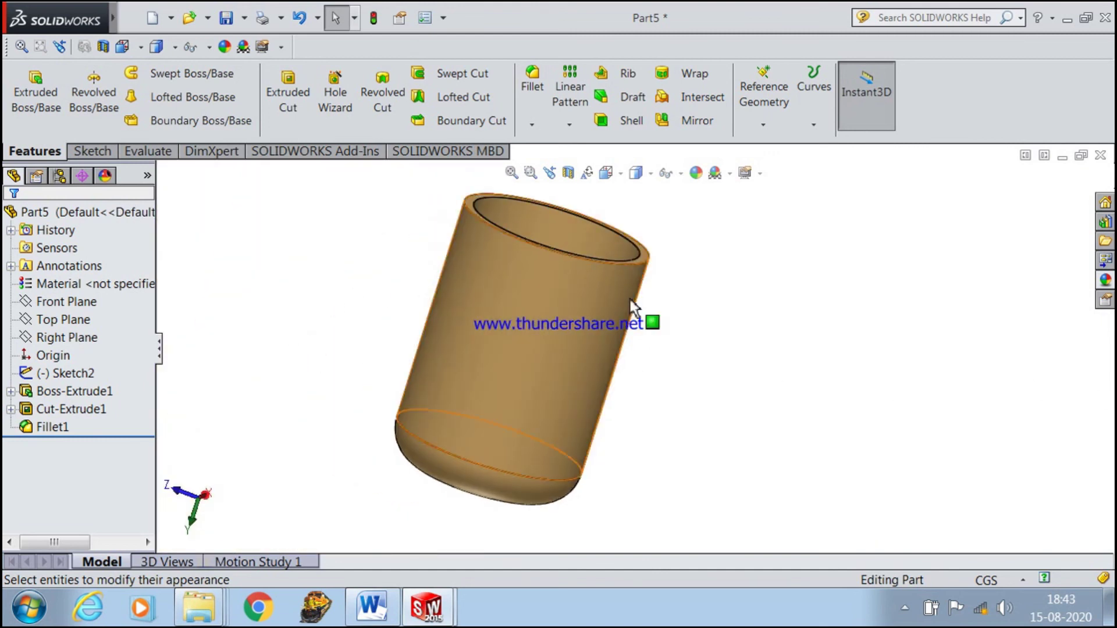
left_click(529, 295)
left_click(343, 290)
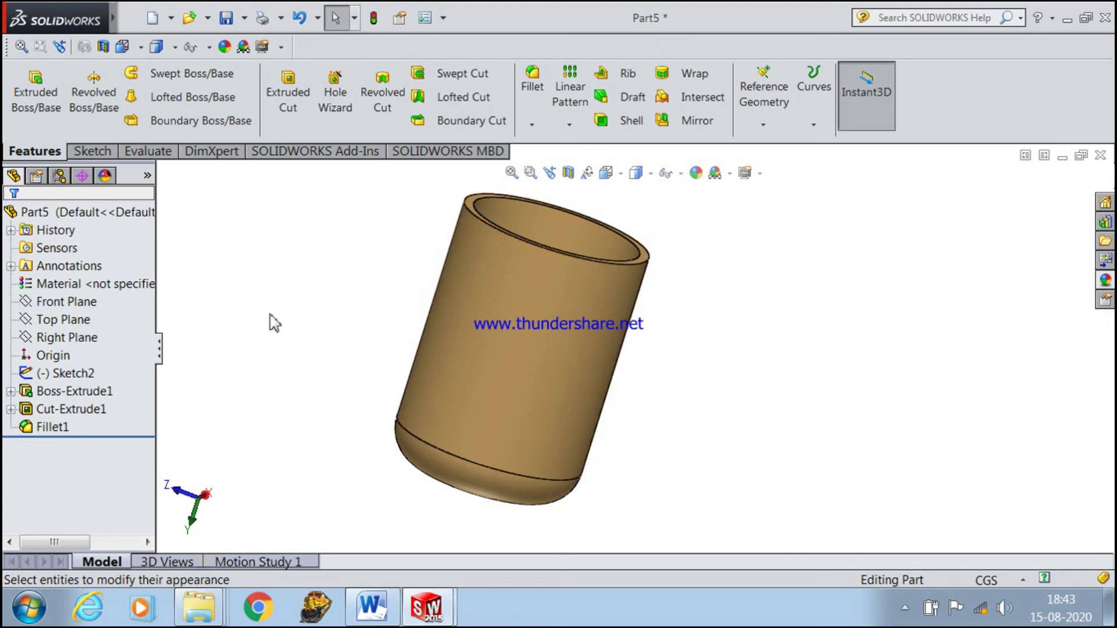
scroll(319, 304, "down", 3)
scroll(640, 334, "up", 2)
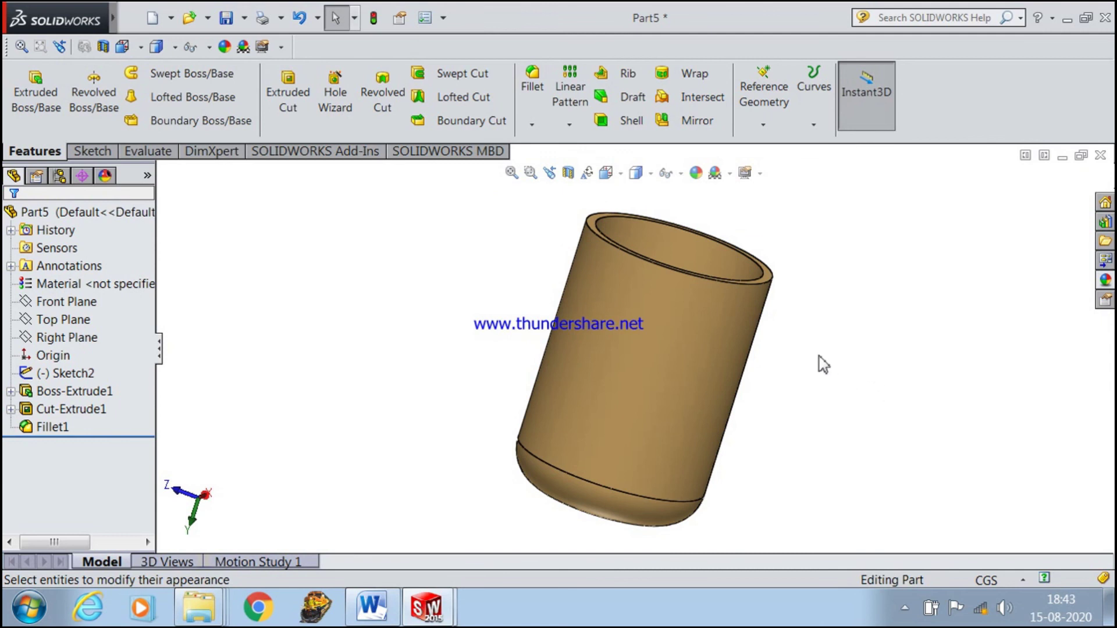